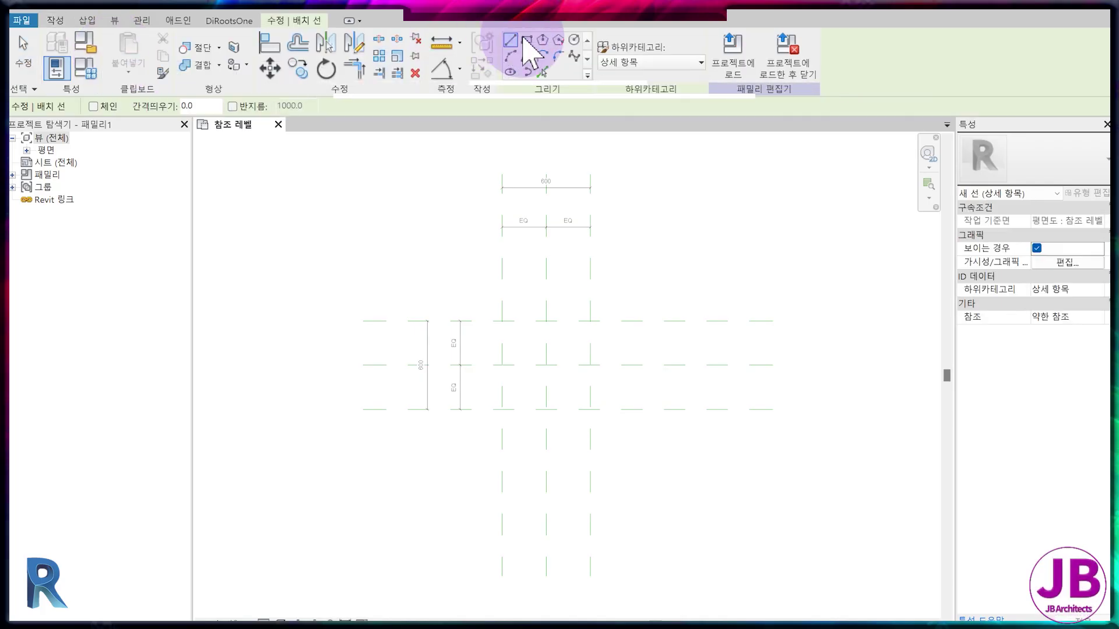
- Draw the rectangular column outline, plus two nested hoop rectangles inside it on the inset reference planes, the larger one 510 mm square
left_click(591, 410)
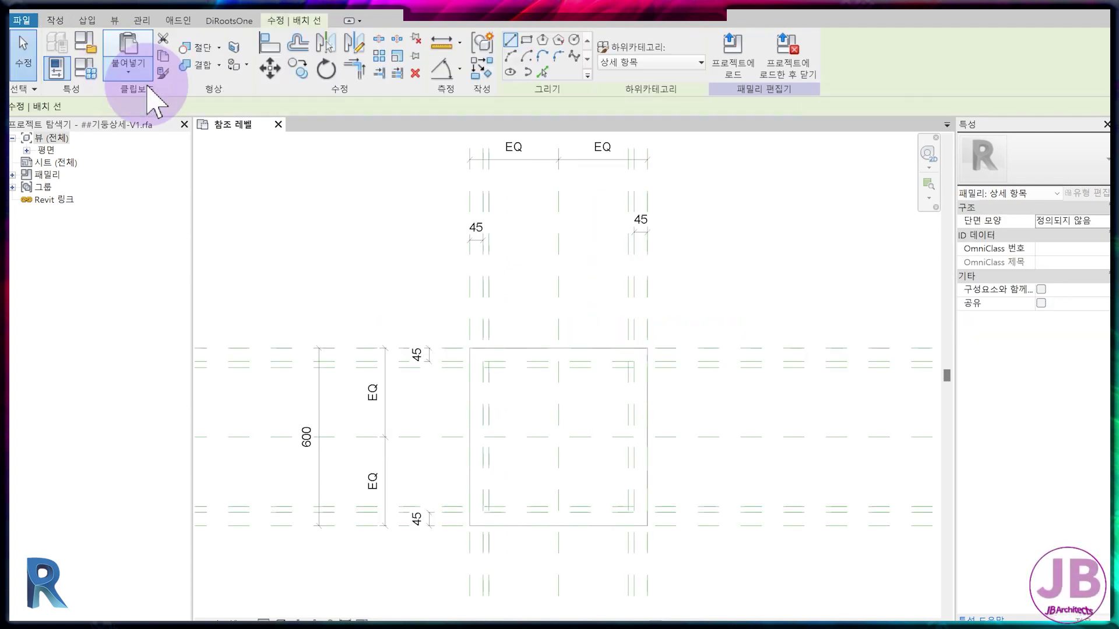
left_click(526, 40)
left_click(482, 362)
left_click(635, 512)
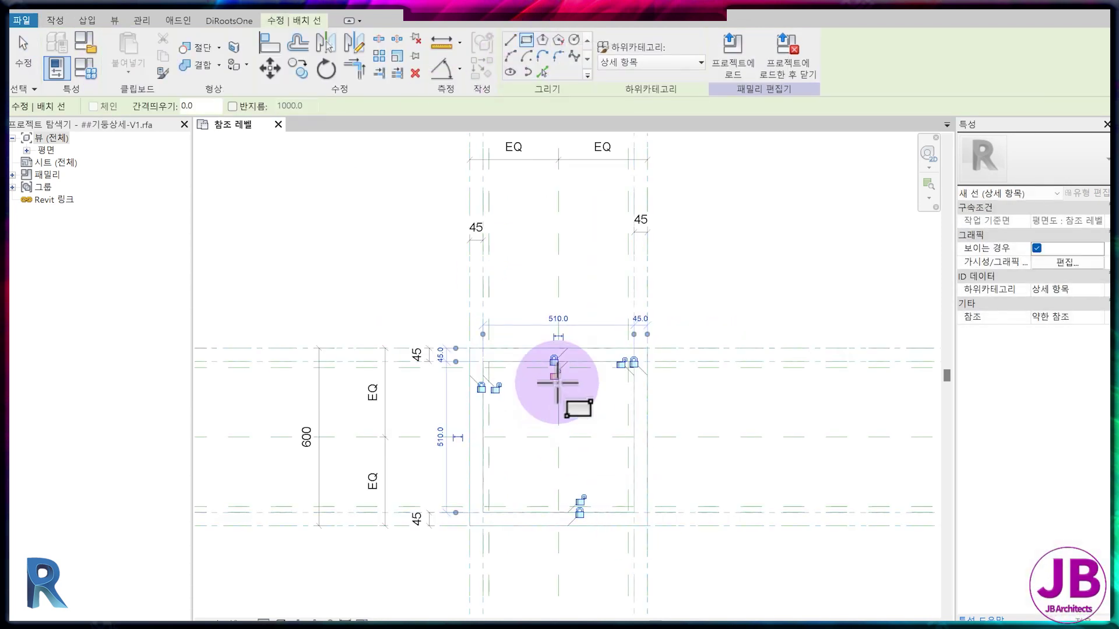
left_click(489, 368)
left_click(627, 505)
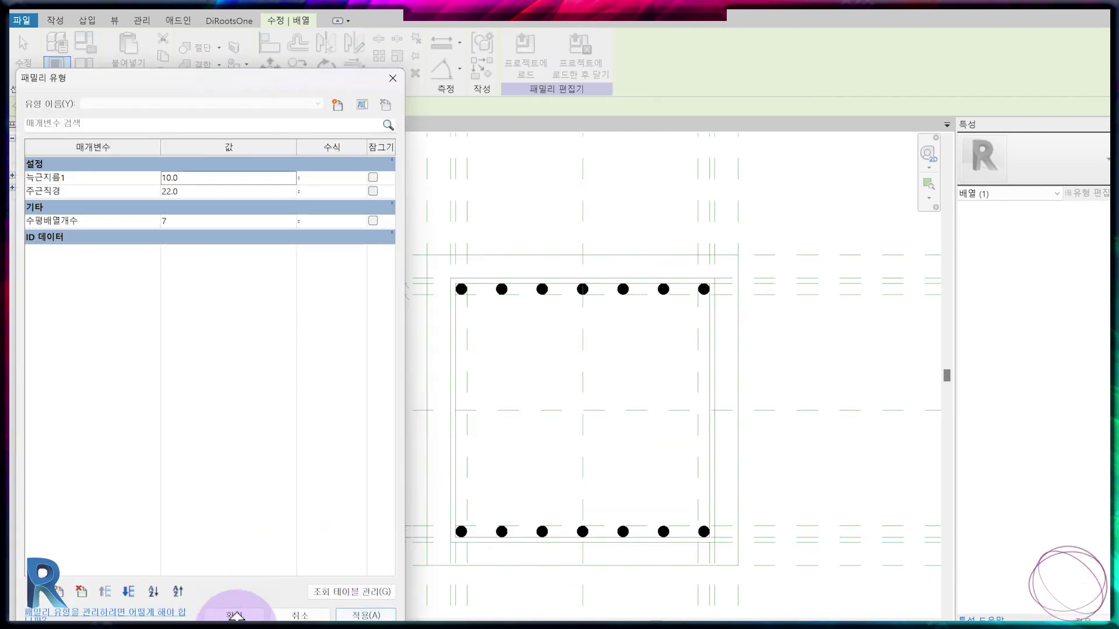
- Apply the family parameters with 수평배열개수 at 7 and copy a main-bar group below the upper bar row
left_click(236, 616)
left_click(494, 315)
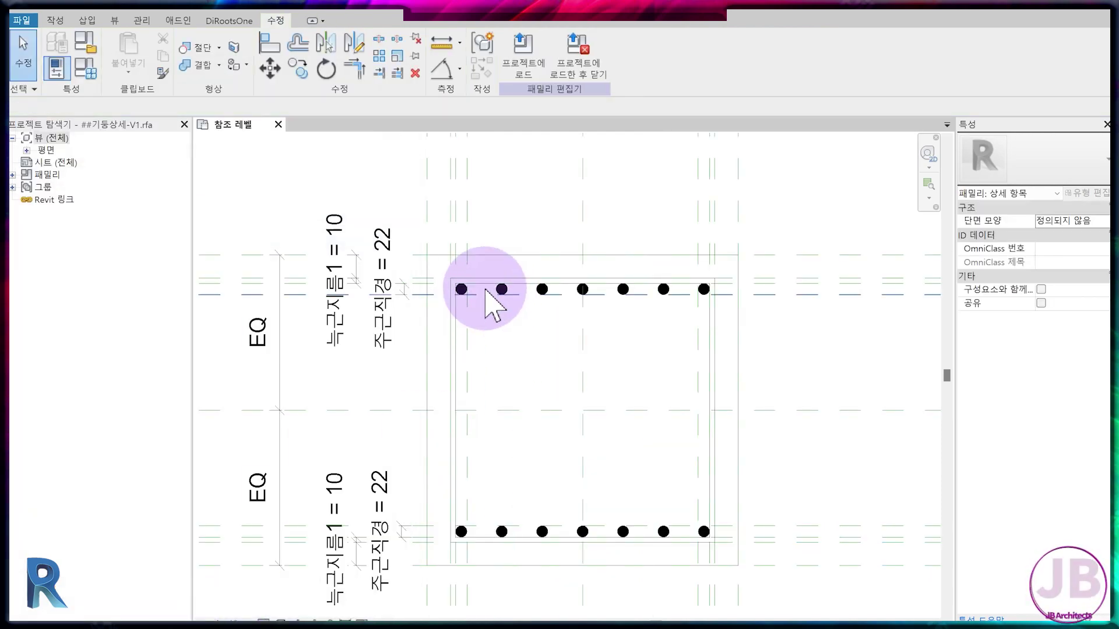
left_click_drag(526, 304, 704, 300)
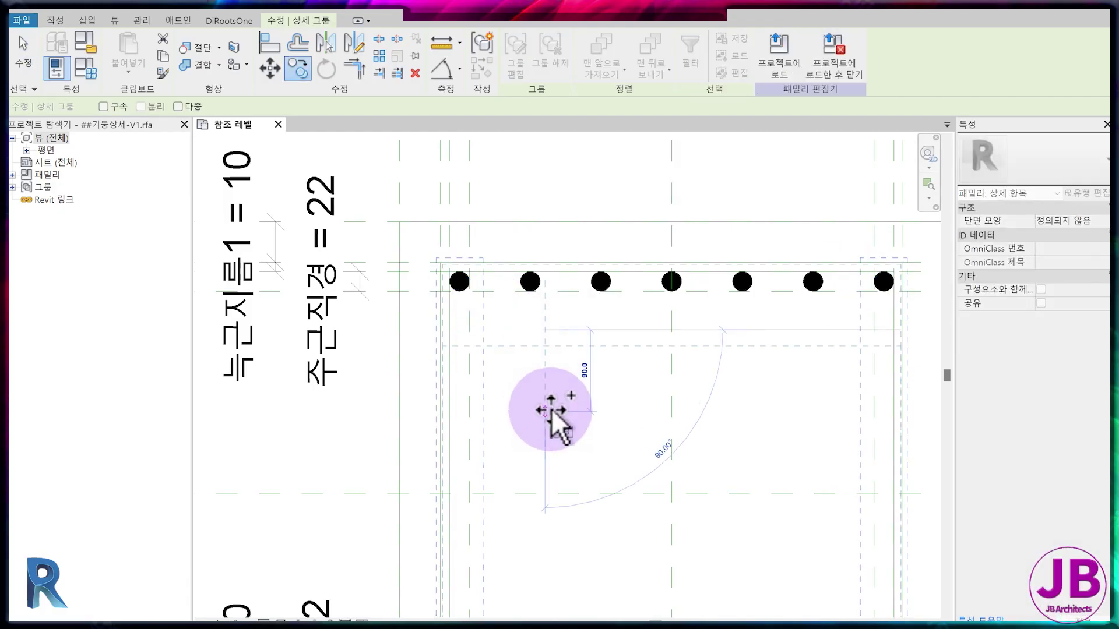
left_click(465, 365)
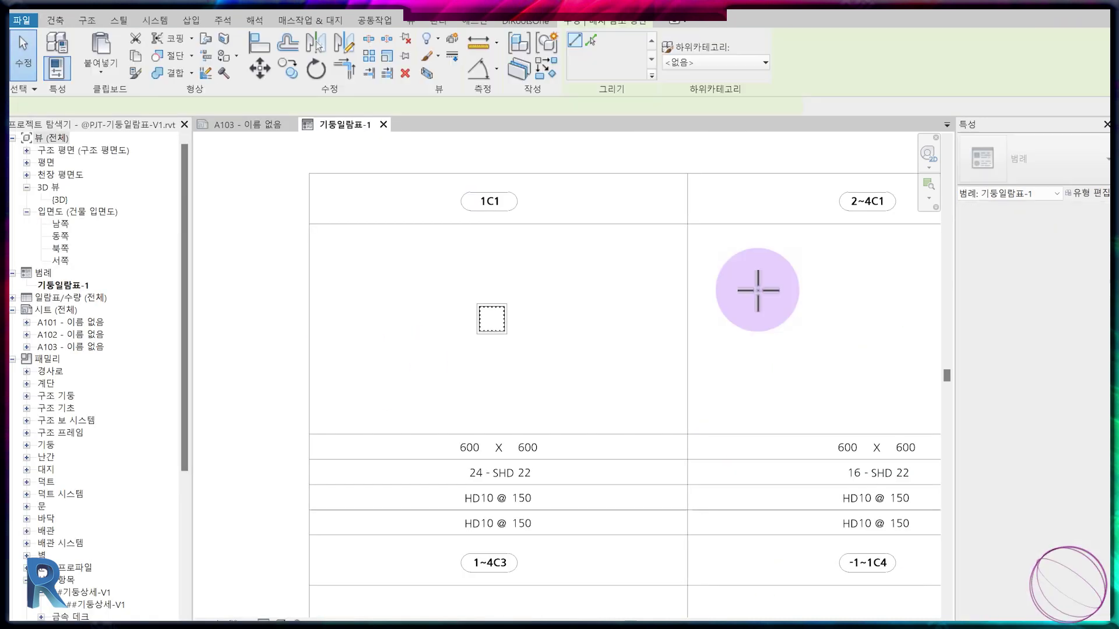
- Inspect the column section detail placed in the 1C1 cell of the 기둥일람표-1 legend
left_click(507, 335)
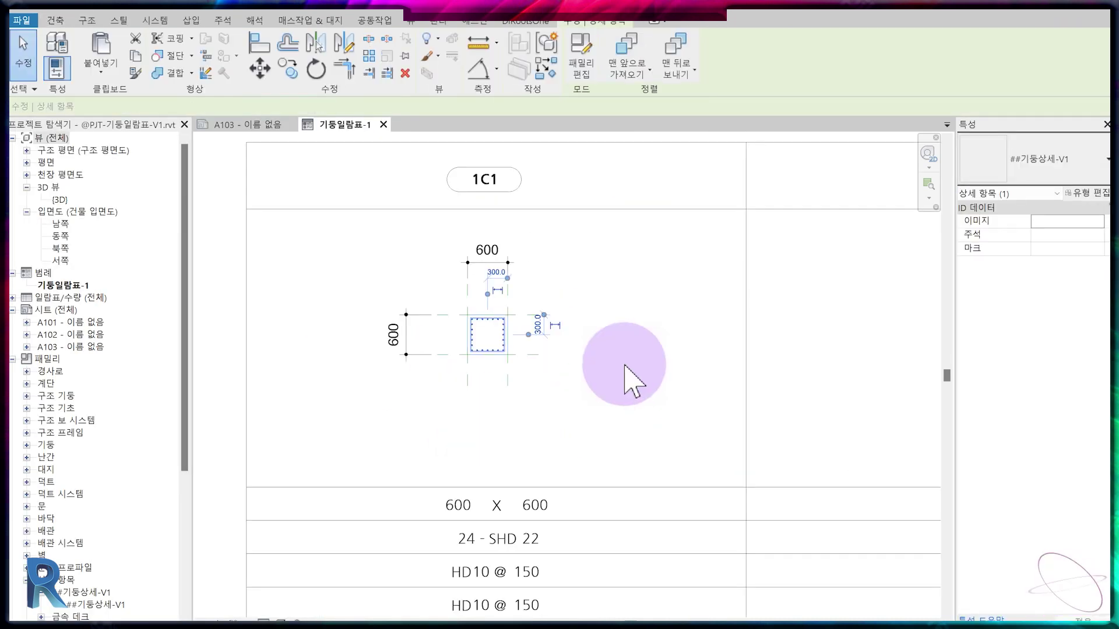
left_click(629, 379)
scroll(518, 361, "up", 3)
scroll(512, 400, "down", 5)
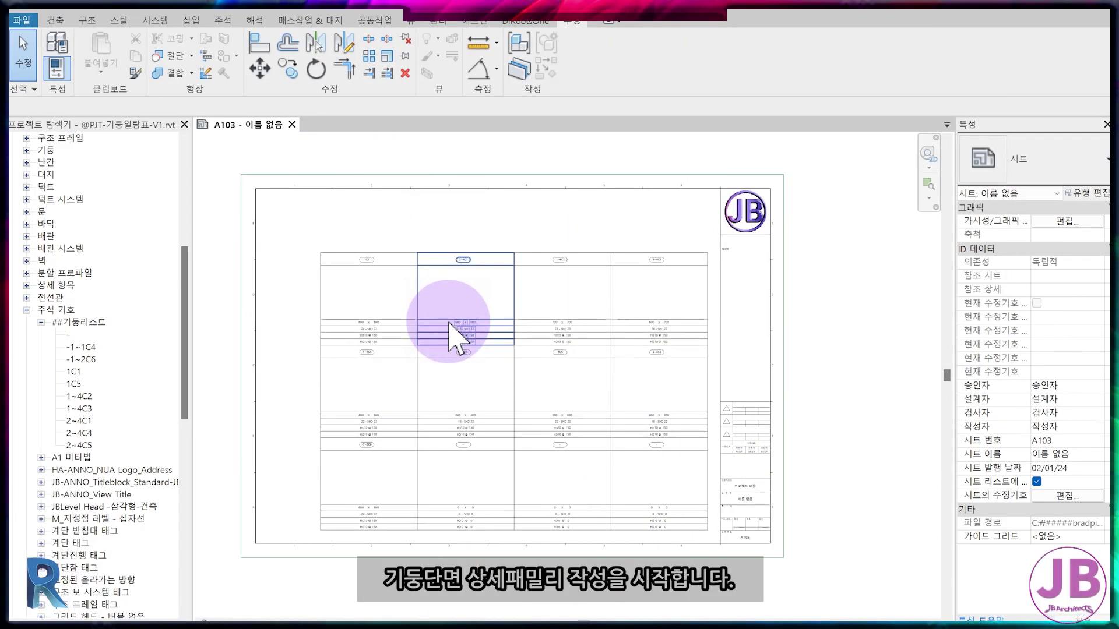
- Create a new family from the 미터법 상세 항목.rft template
left_click(21, 20)
mouse_move(41, 87)
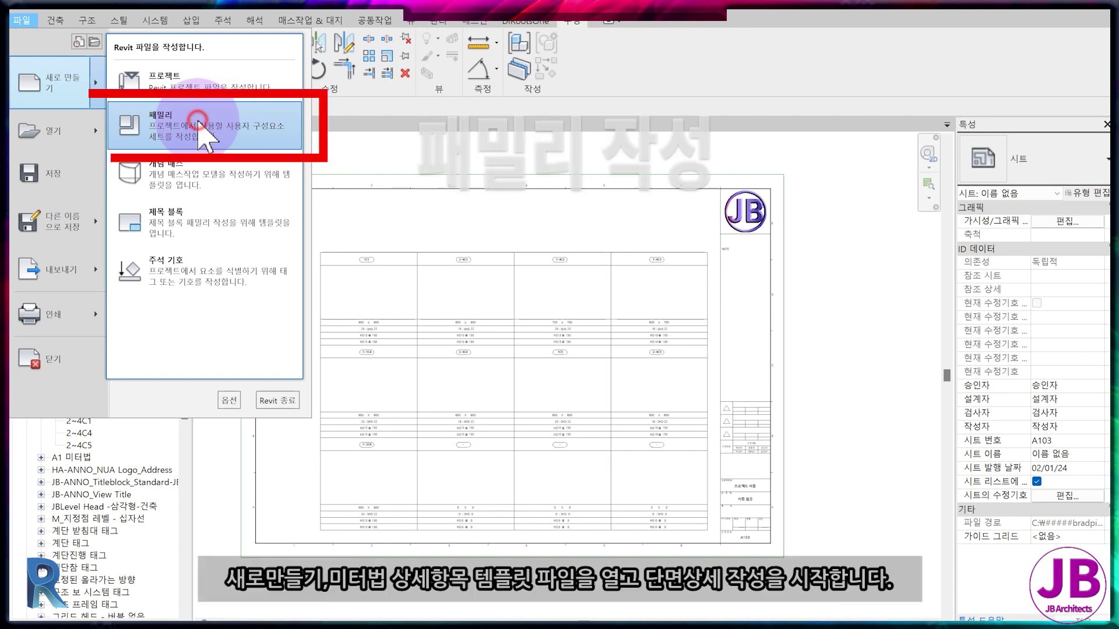
left_click(198, 120)
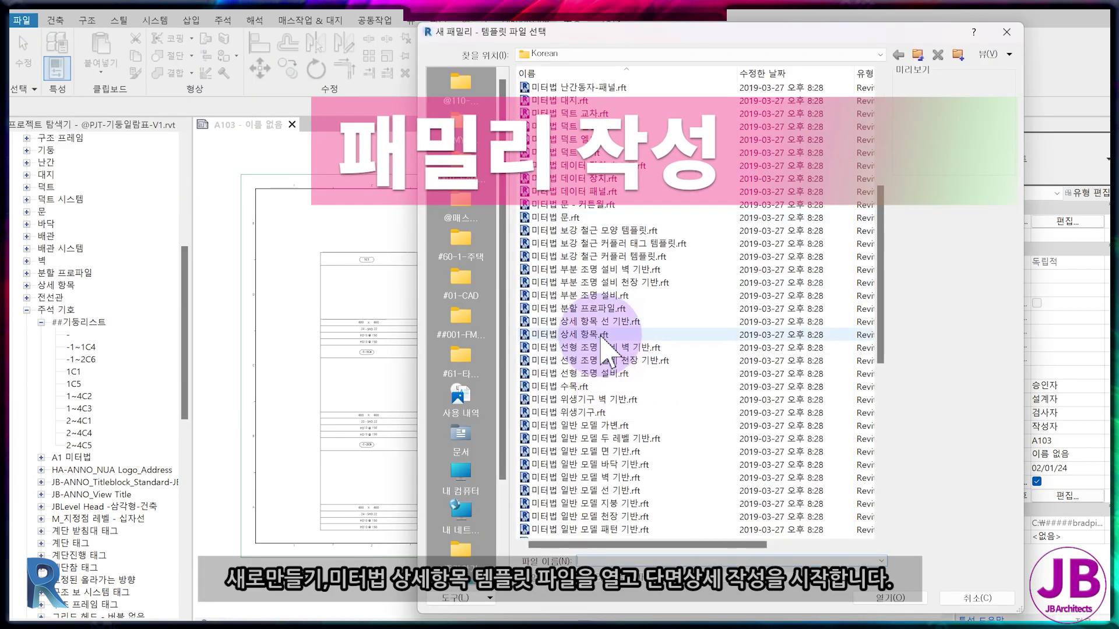
left_click(618, 335)
left_click(918, 598)
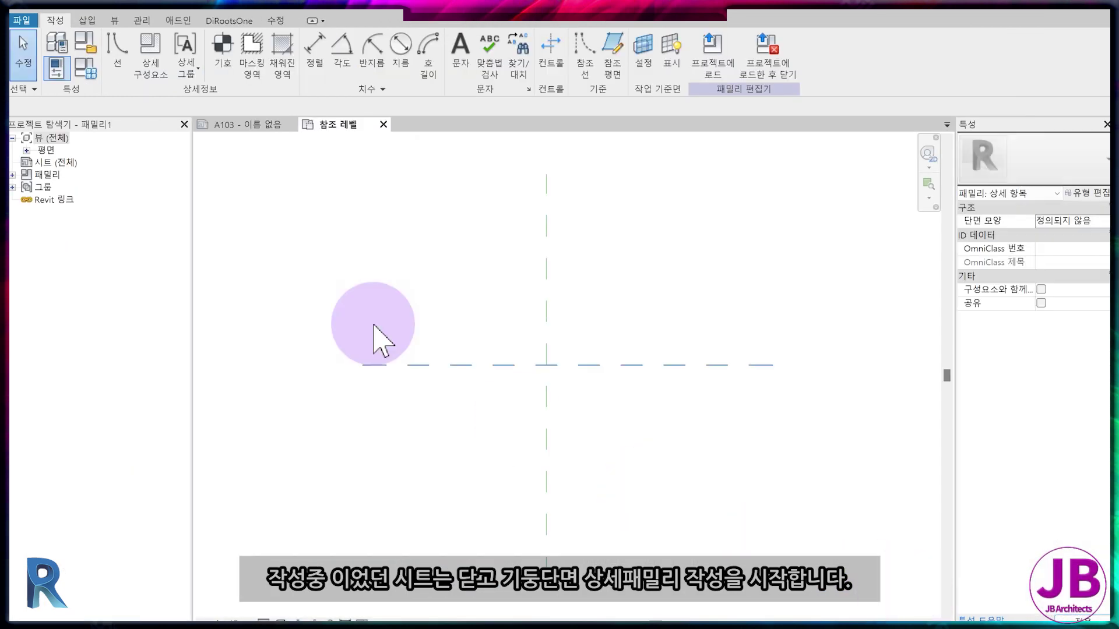
- Return to the A103 sheet view and close it, leaving the new family's 참조 레벨 view open
left_click(248, 124)
left_click(252, 206)
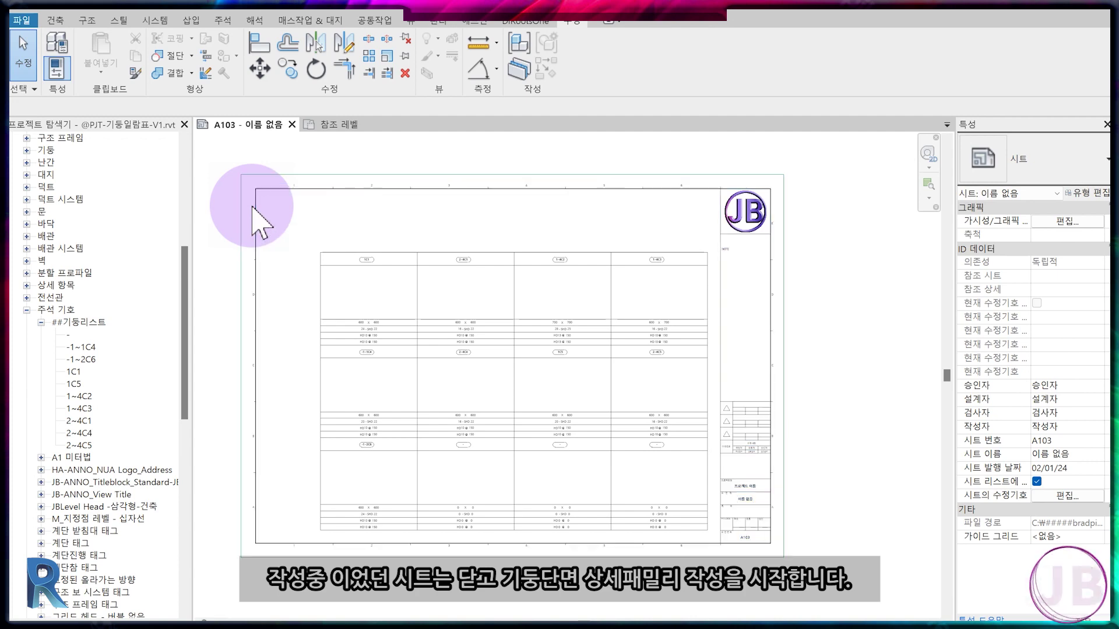
left_click(291, 125)
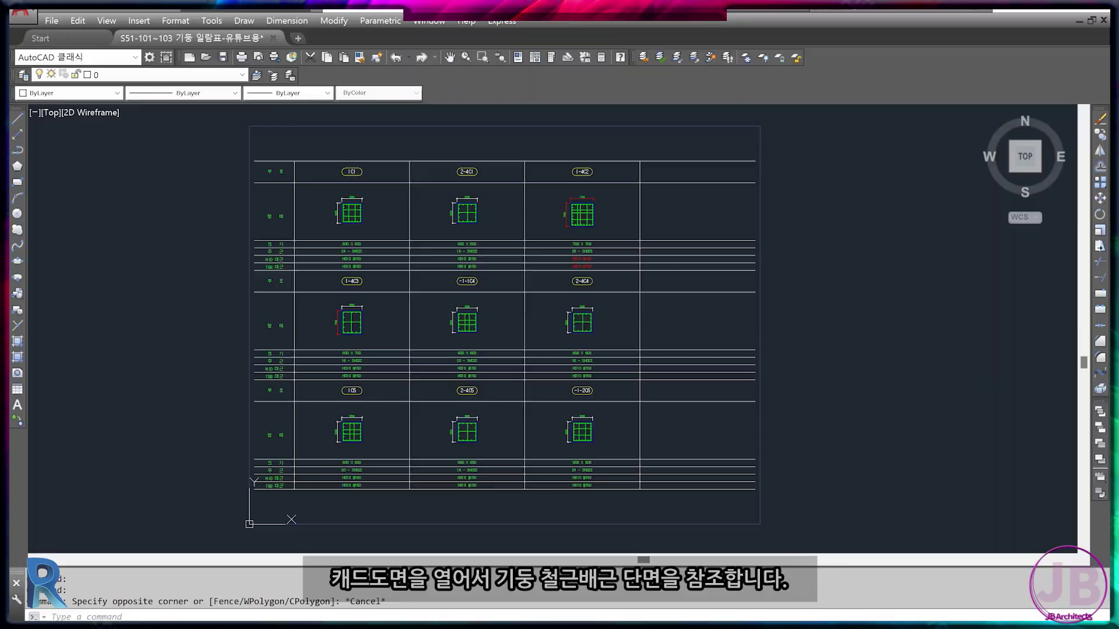
- Switch to the AutoCAD column schedule drawing and examine the rebar section of the 600 X 600 column 1C1
scroll(408, 292, "up", 5)
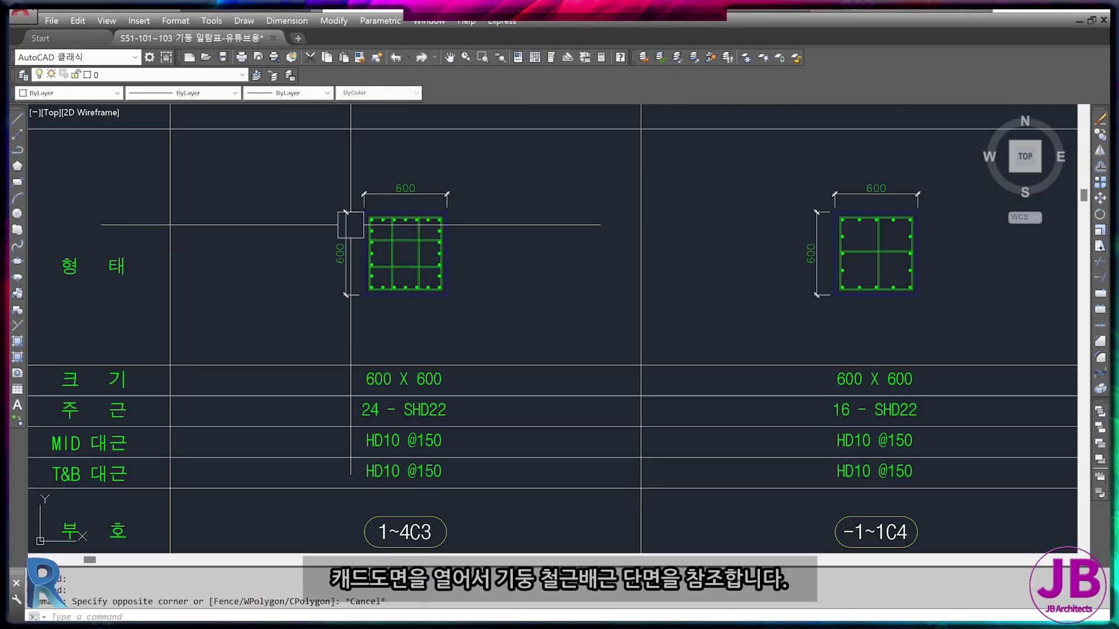
middle_click_drag(351, 224, 419, 284)
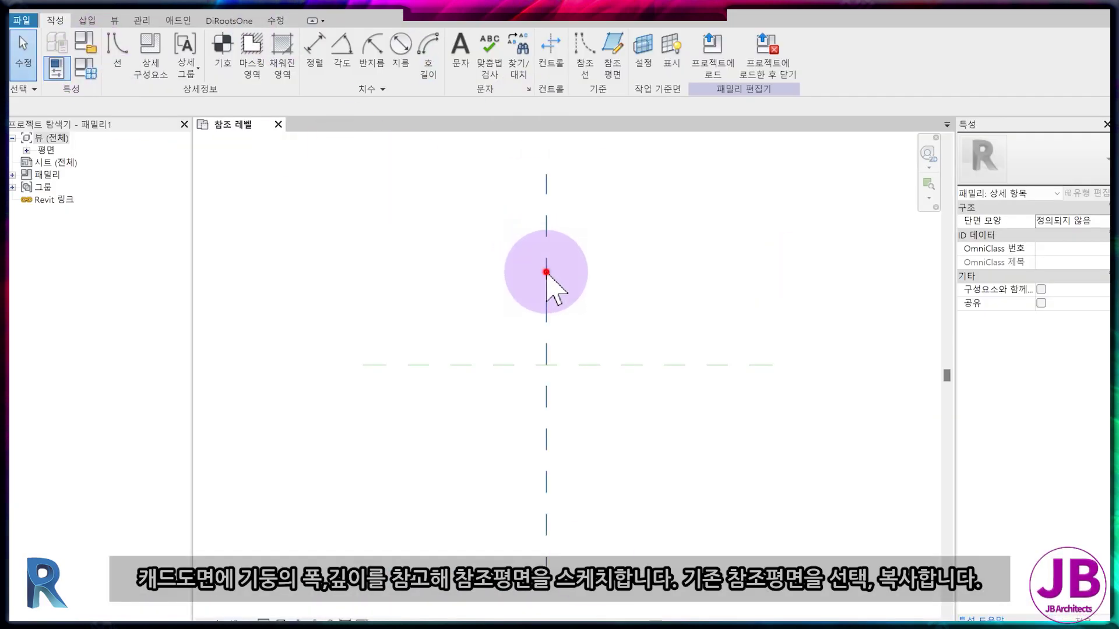
- In the Revit family, copy the vertical centre reference plane 300 mm to the left and mirror the copy about the centre plane
left_click(546, 271)
key("c")
key("o")
left_click(546, 272)
left_click(502, 271)
left_click(353, 44)
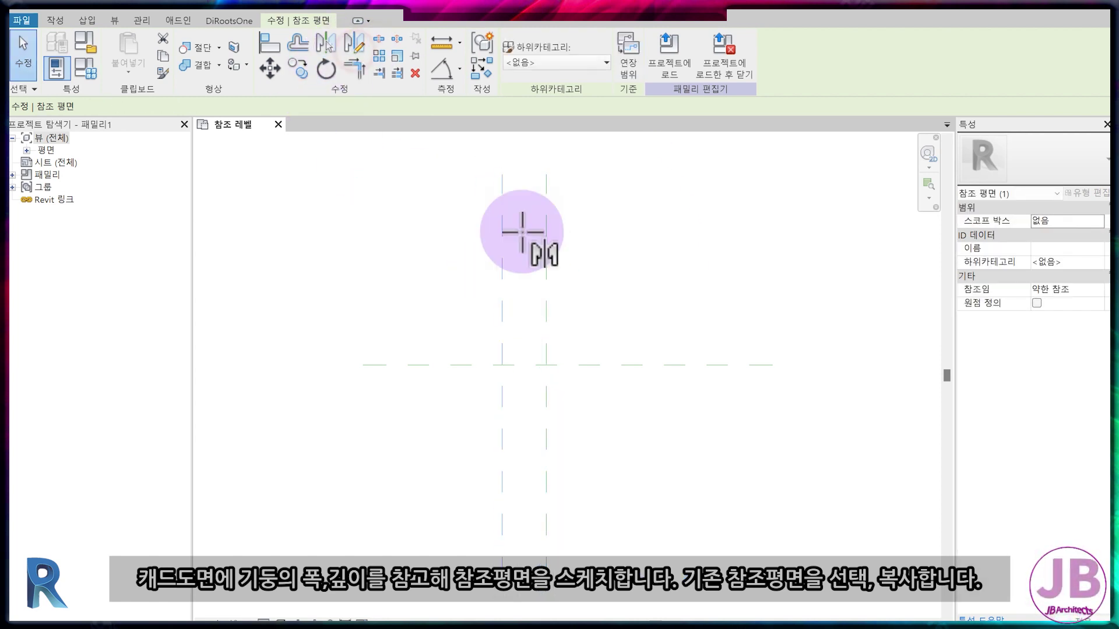
left_click(546, 283)
left_click(547, 426)
key("Escape")
- Copy the horizontal centre reference plane 300 mm upward and mirror the copy about the centre plane
left_click(463, 366)
key("c")
key("o")
left_click(462, 365)
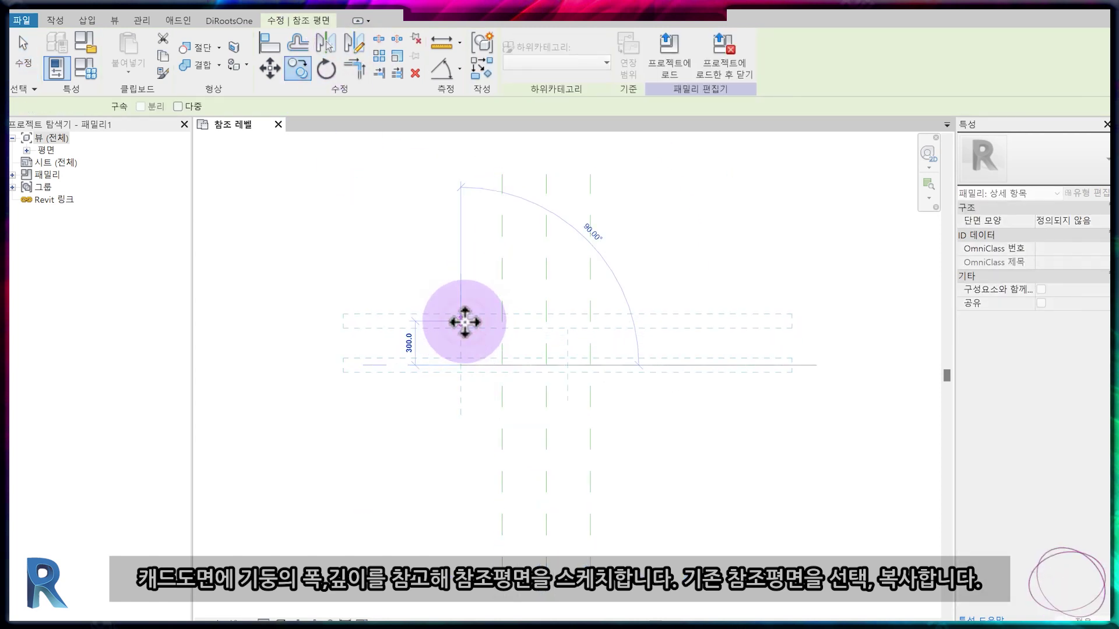
left_click(464, 322)
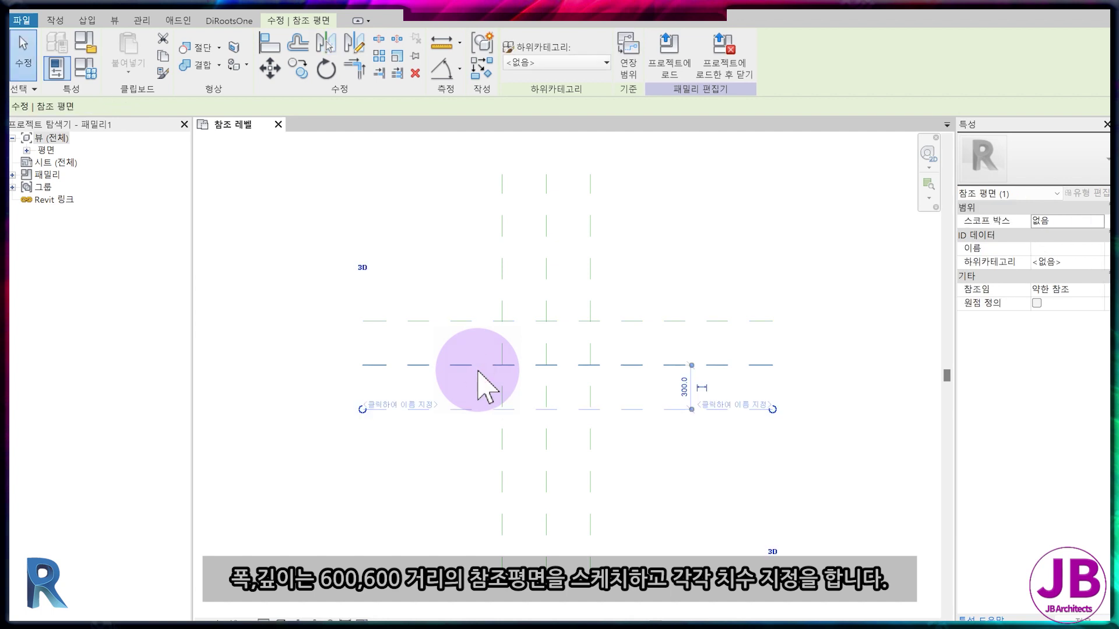
key("Escape")
- Add EQ dimension strings across the vertical and horizontal reference planes, plus an overall dimension in each direction
key("d")
key("i")
left_click(501, 238)
left_click(546, 239)
left_click(589, 208)
left_click(476, 322)
left_click(476, 364)
left_click(480, 409)
left_click(460, 385)
left_click(443, 366)
left_click(433, 321)
left_click(575, 236)
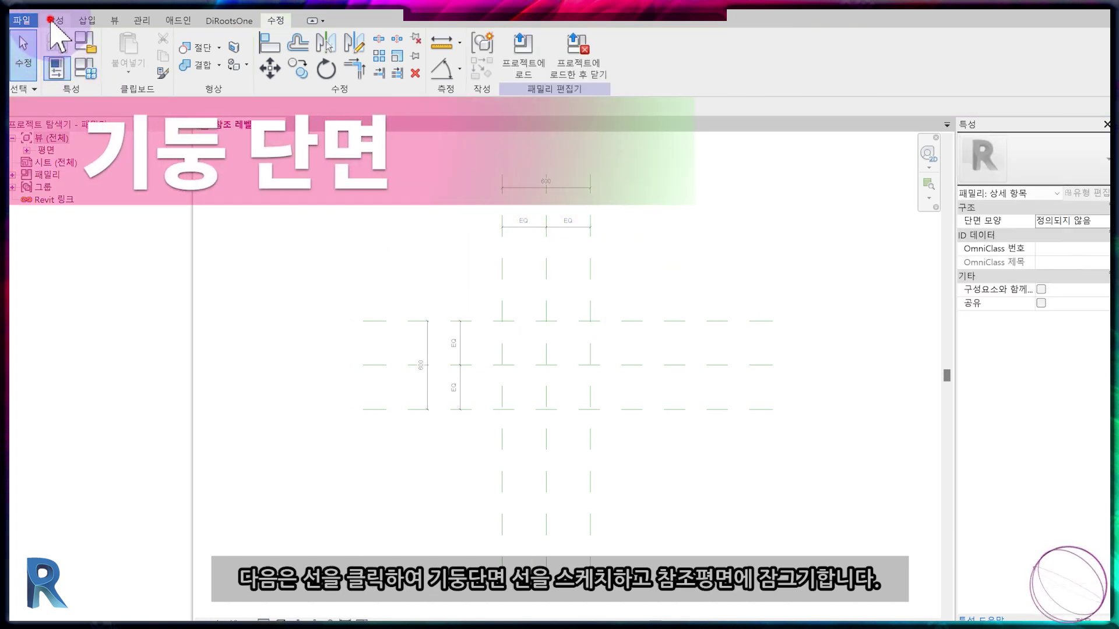
- Draw the column outline as a rectangle on the outer reference planes and lock all four sides to them
left_click(55, 22)
left_click(117, 55)
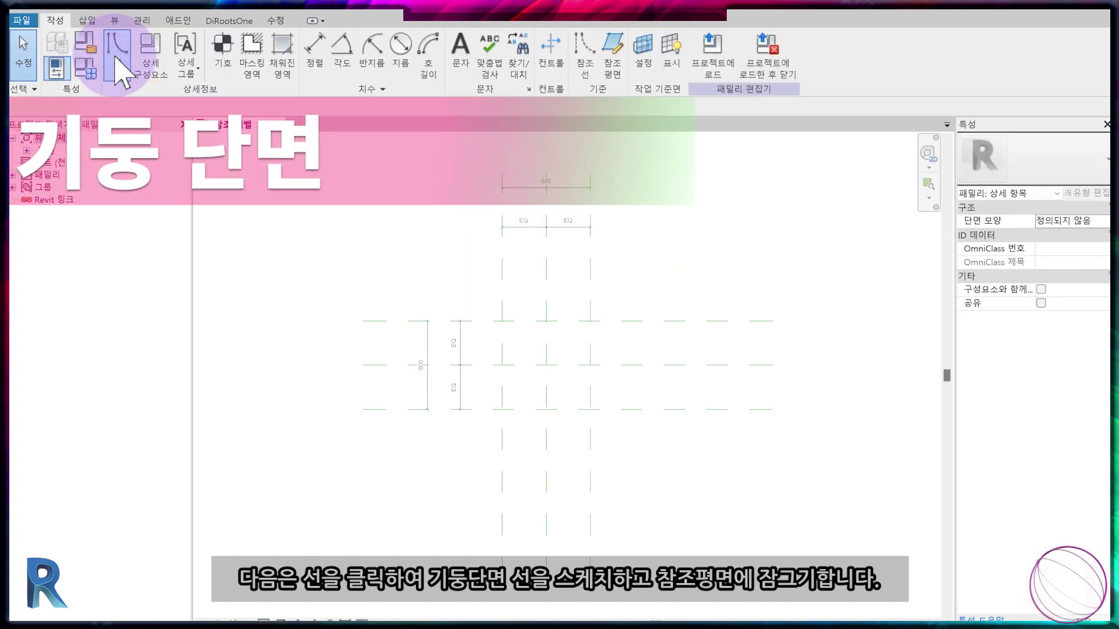
left_click(526, 40)
left_click(502, 321)
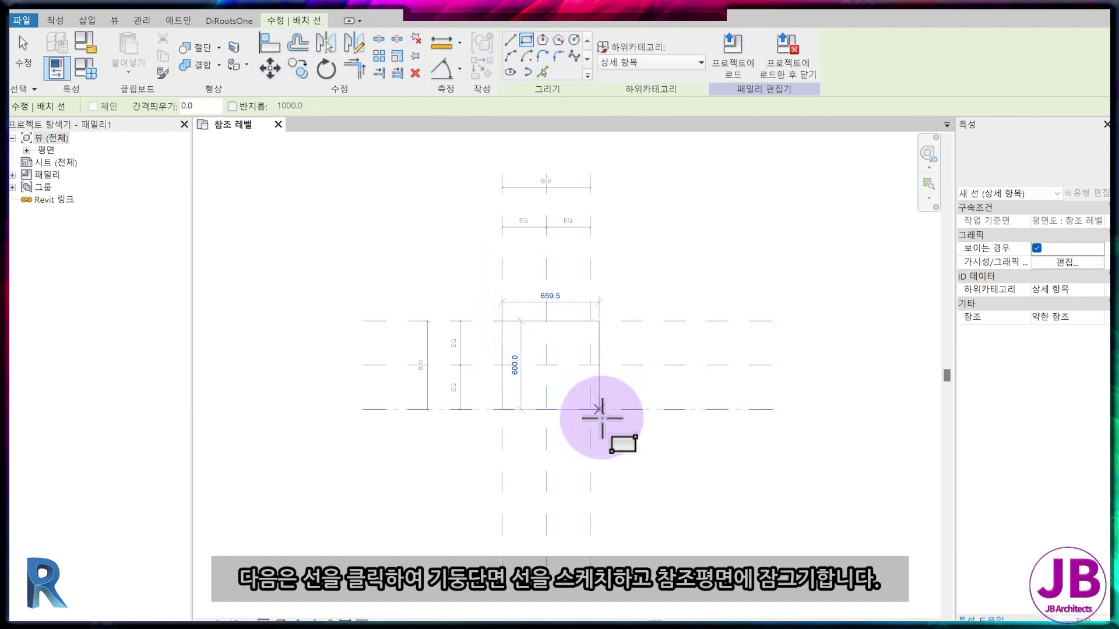
left_click(602, 417)
left_click(554, 333)
left_click(515, 390)
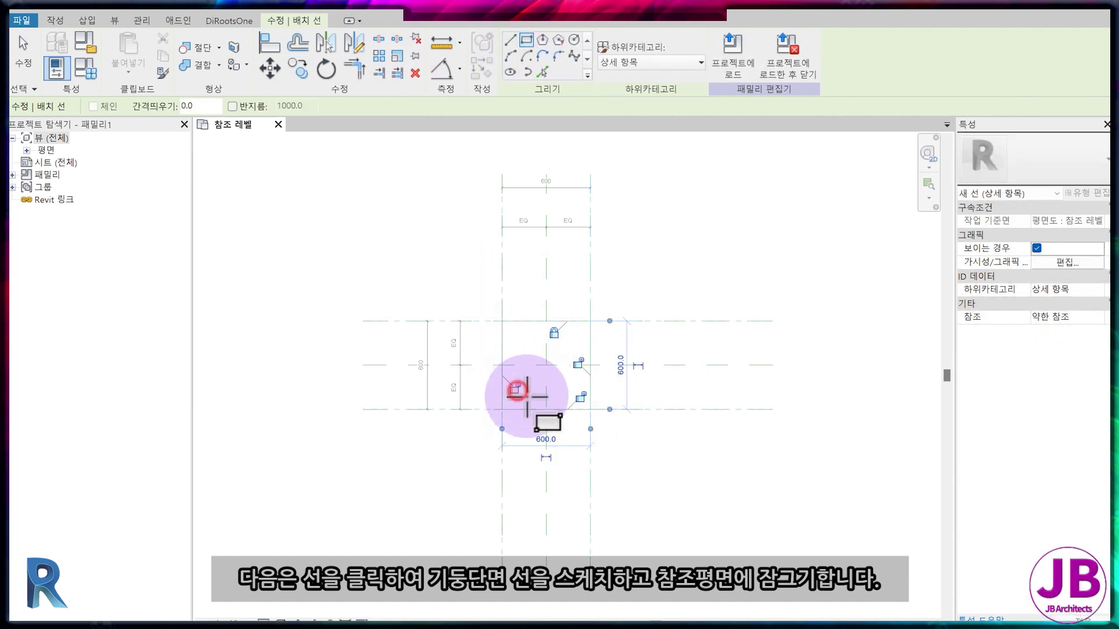
left_click(580, 397)
left_click(578, 364)
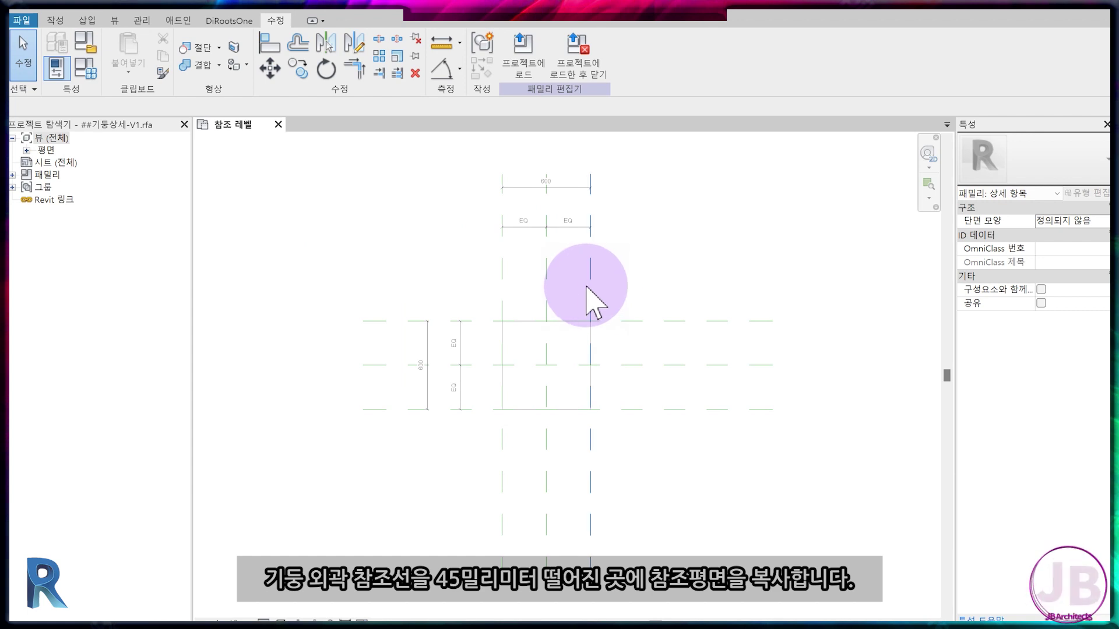
- Copy the right outer reference plane inward and set its offset from the outer plane to 45 mm
left_click(589, 294)
key("c")
key("o")
left_click(587, 295)
left_click(568, 294)
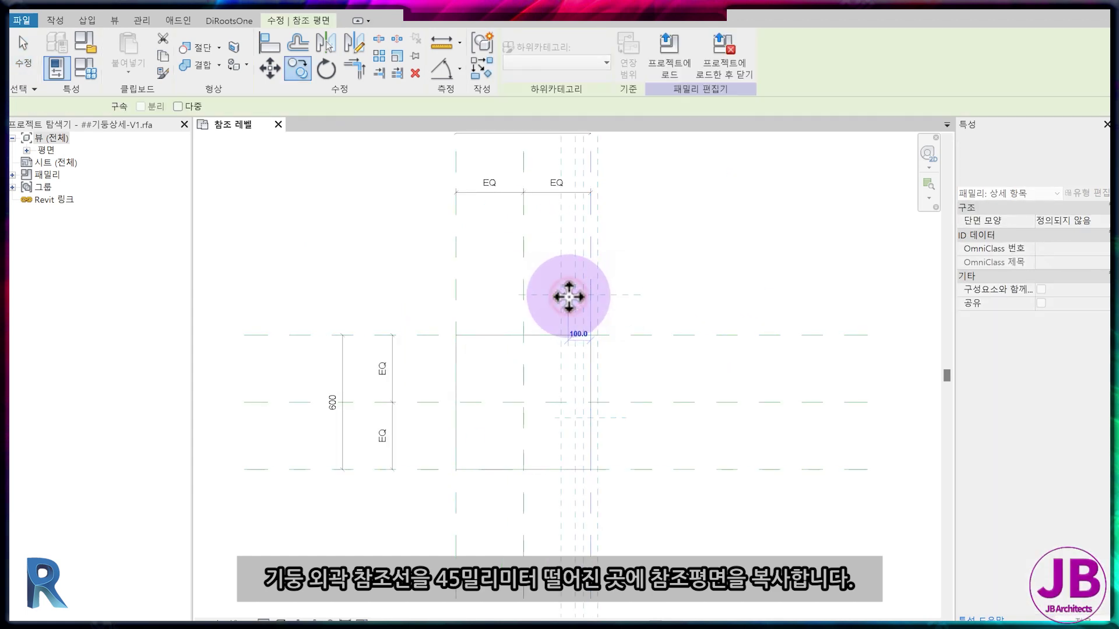
left_click(429, 294)
left_click(569, 296)
left_click(580, 228)
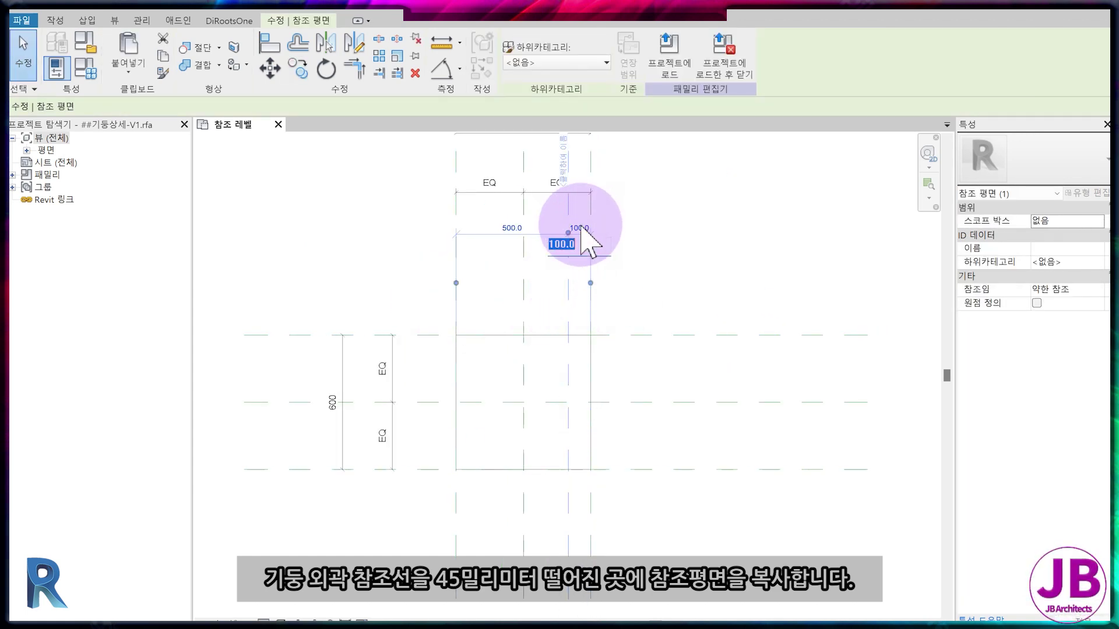
type("45")
key("Return")
- Copy the upper outer reference plane downward to an offset of 45 mm inside the column outline
left_click(616, 303)
left_click(648, 334)
left_click_drag(644, 332, 645, 362, "ctrl")
key("Return")
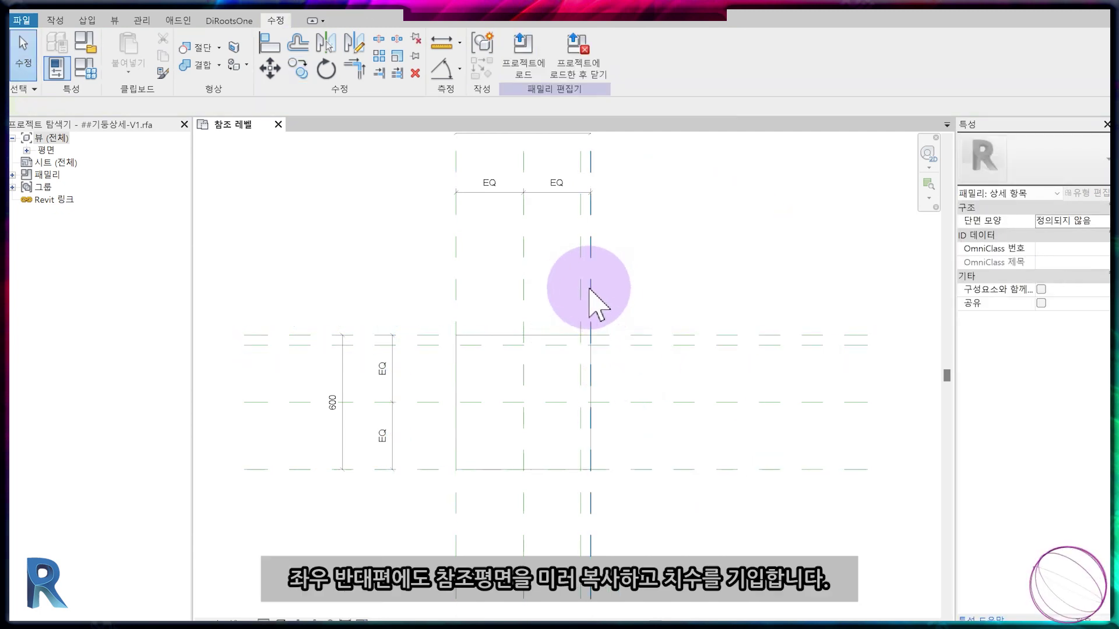
- Mirror the vertical and horizontal inset reference planes to the opposite sides about their centre planes
left_click(580, 287)
key("m")
key("m")
left_click(524, 297)
left_click(548, 346)
left_click(326, 44)
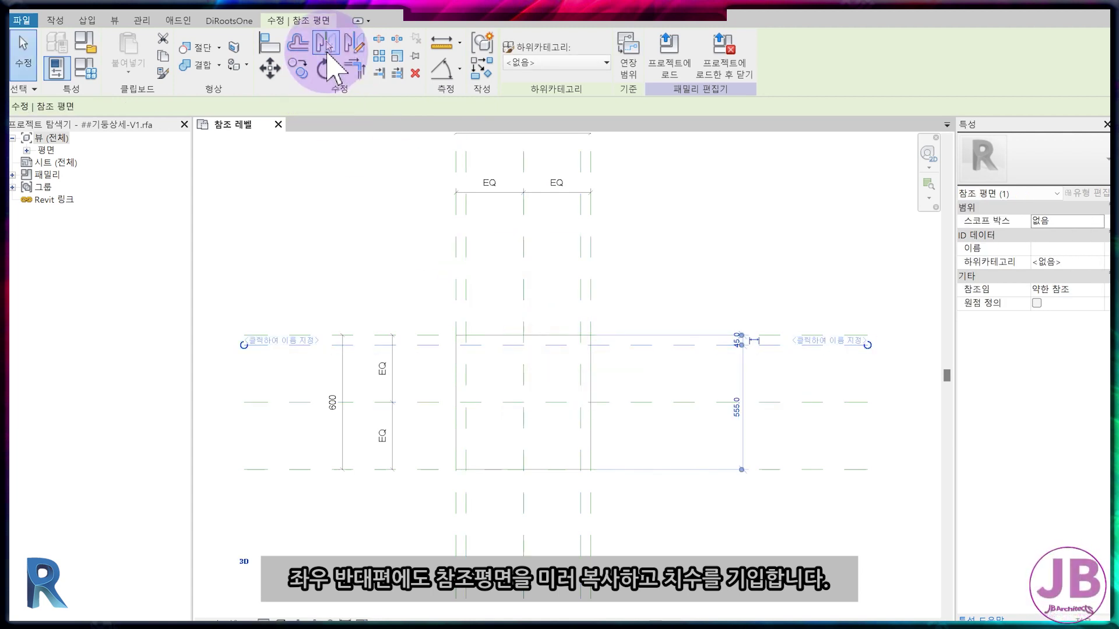
left_click(540, 401)
key("Escape")
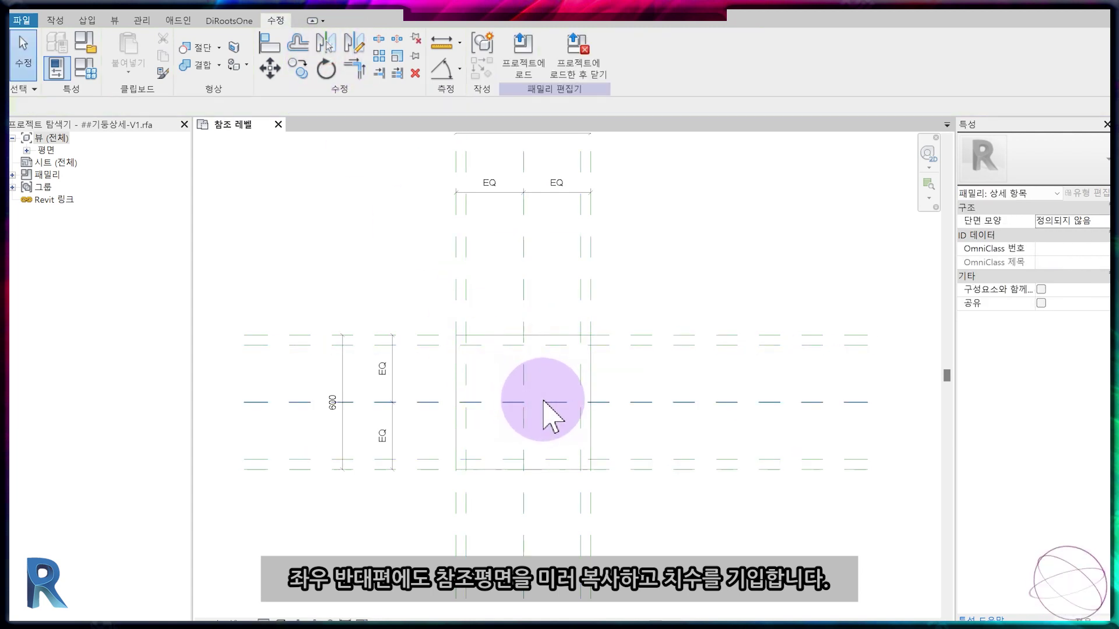
- Dimension the offsets between the outer and inset vertical reference planes on both sides of the column
key("d")
key("i")
left_click(455, 244)
left_click(466, 245)
scroll(463, 251, "up", 3)
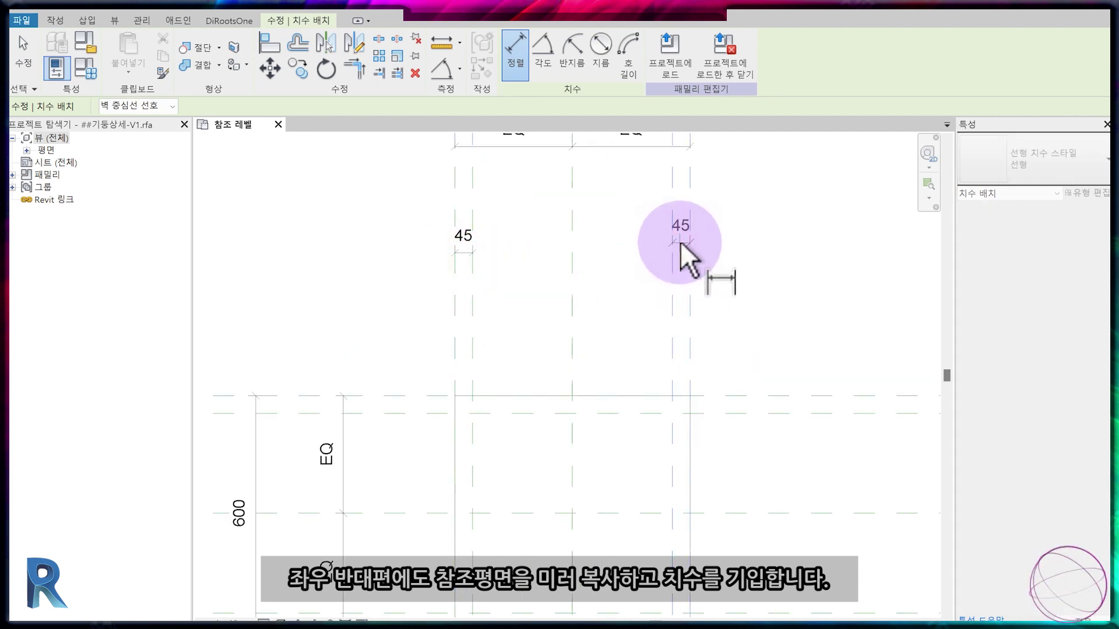
- Dimension the offsets between the outer and inset horizontal reference planes at the column's upper and lower edges
left_click(412, 395)
left_click(402, 411)
left_click(402, 433)
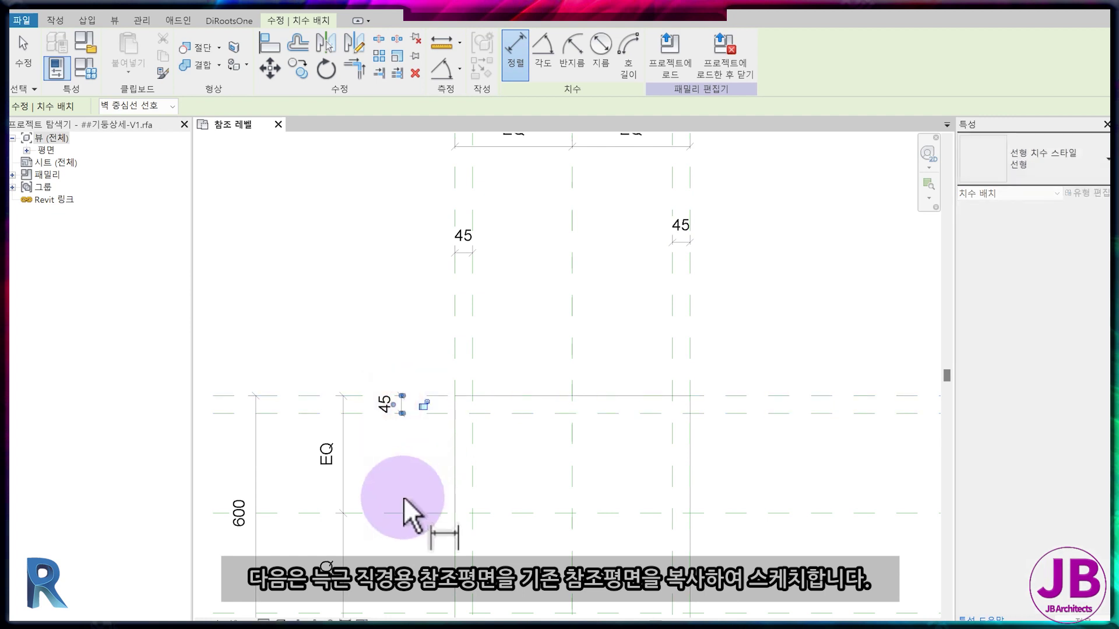
middle_click_drag(399, 584, 389, 423)
left_click(388, 468)
left_click(391, 460)
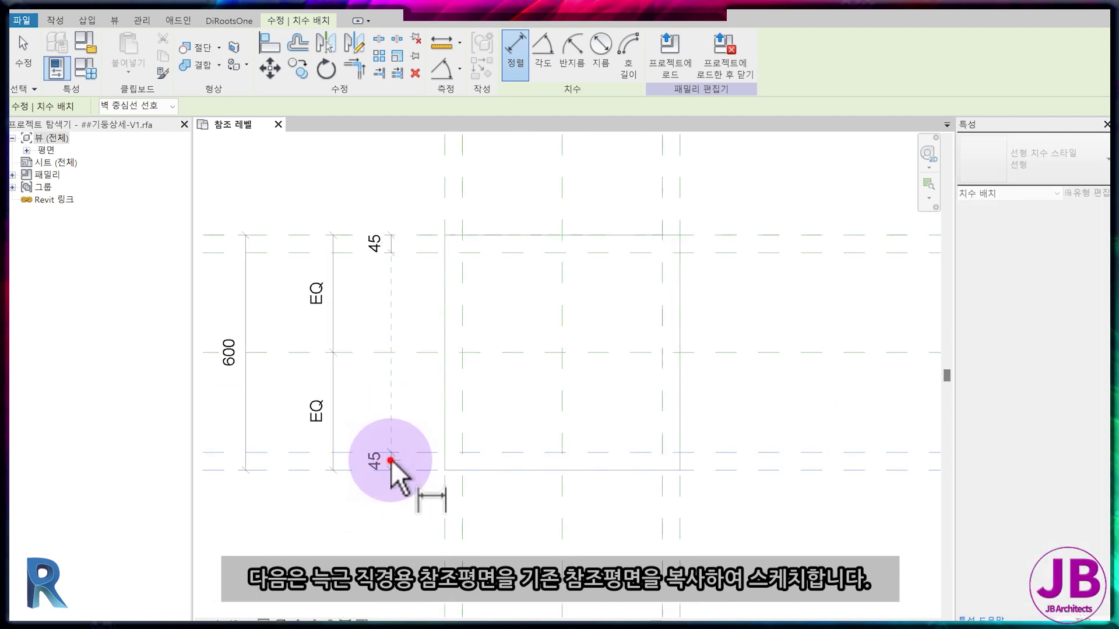
scroll(516, 493, "down", 1)
middle_click_drag(517, 493, 552, 571)
key("Escape")
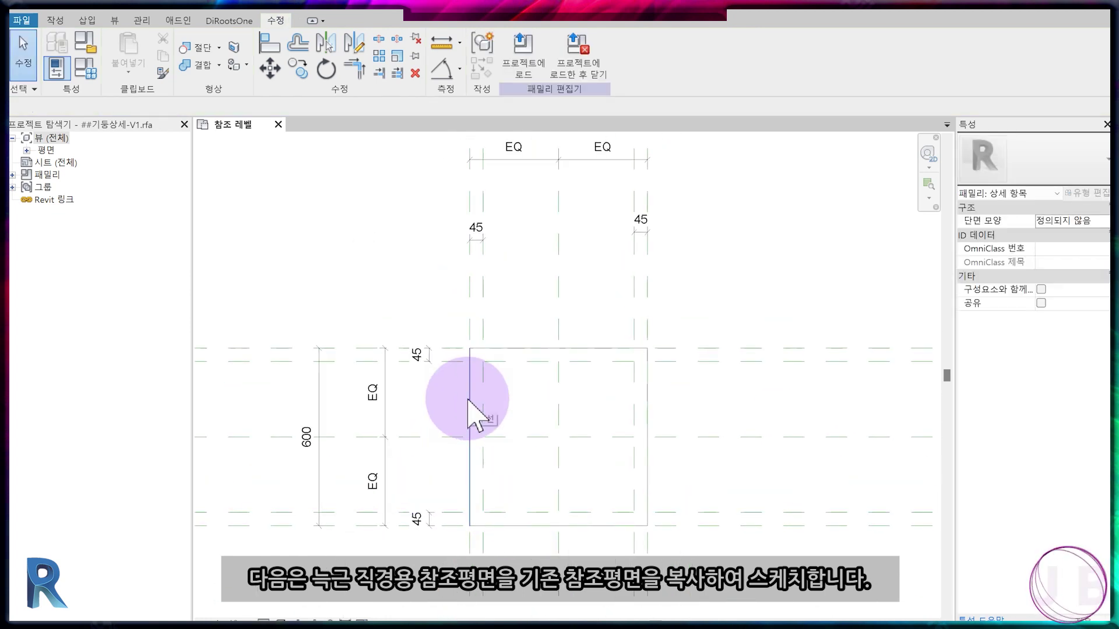
key("Escape")
- Copy the right inset reference plane further inward, to 65 mm from the right outer plane
left_click(634, 293)
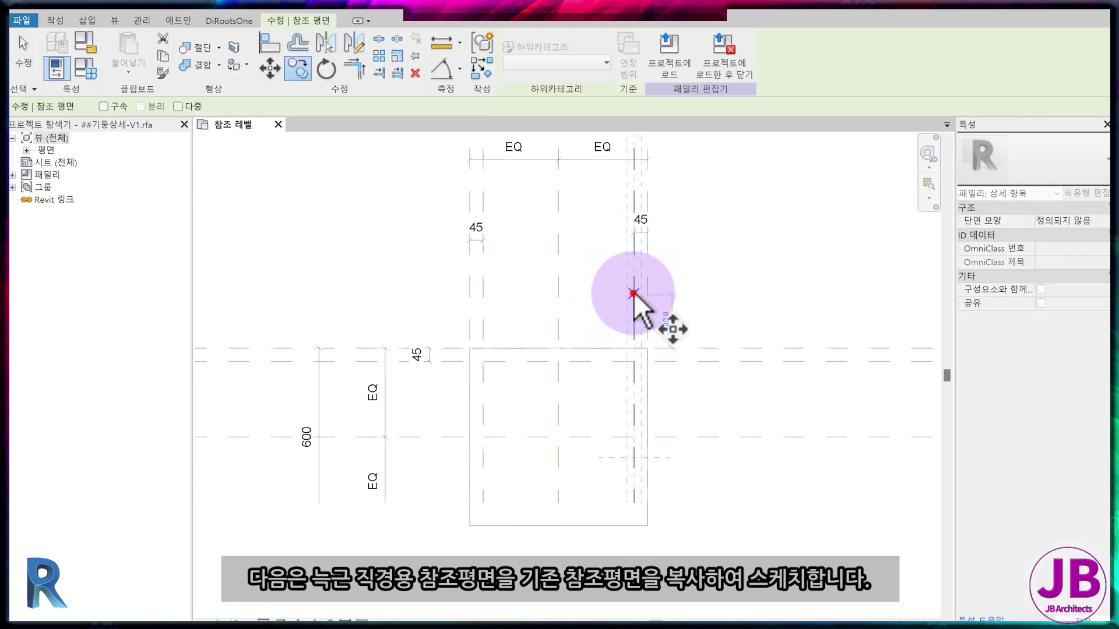
key("Return")
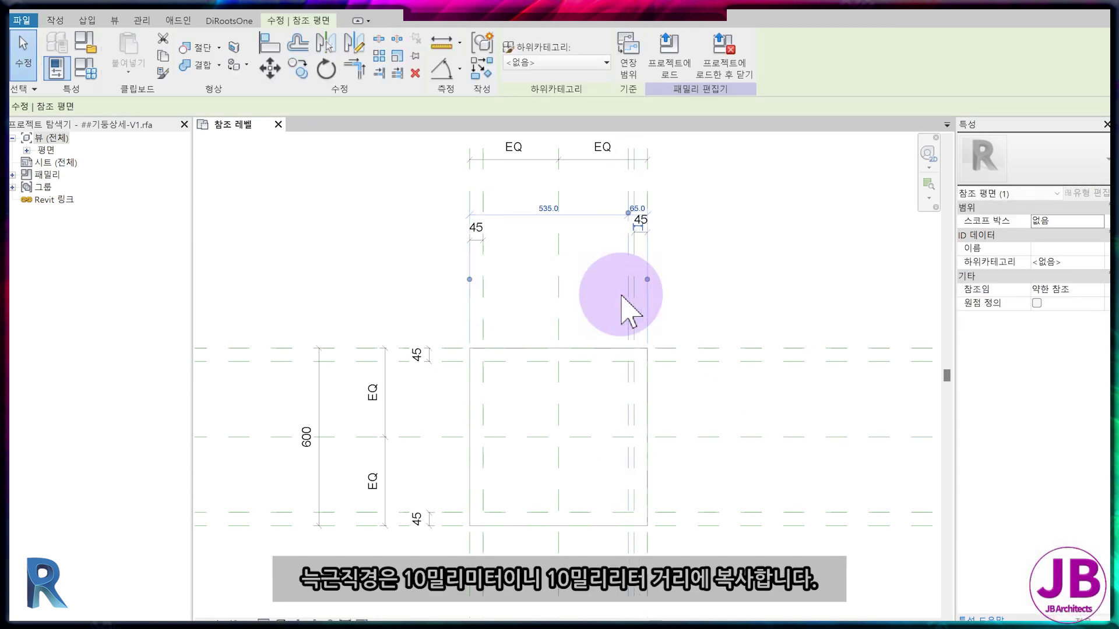
left_click(513, 380)
- Copy the upper inset reference plane 20 mm further inward, toward the column centre
left_click(507, 361)
key("c")
key("o")
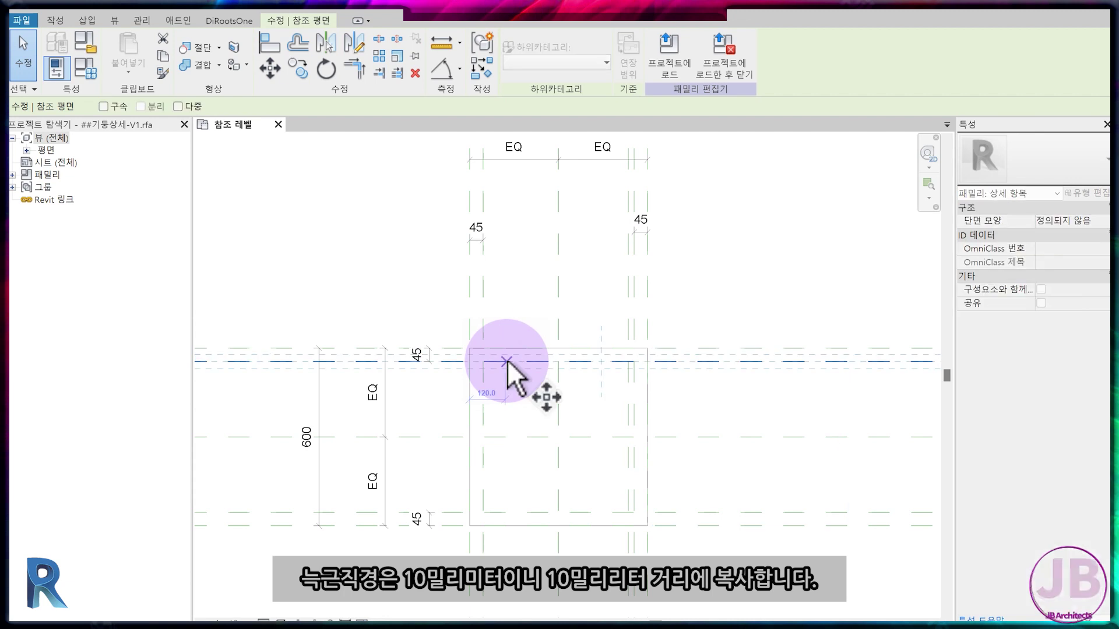
left_click(506, 362)
type("20")
key("Return")
key("Escape")
key("Escape")
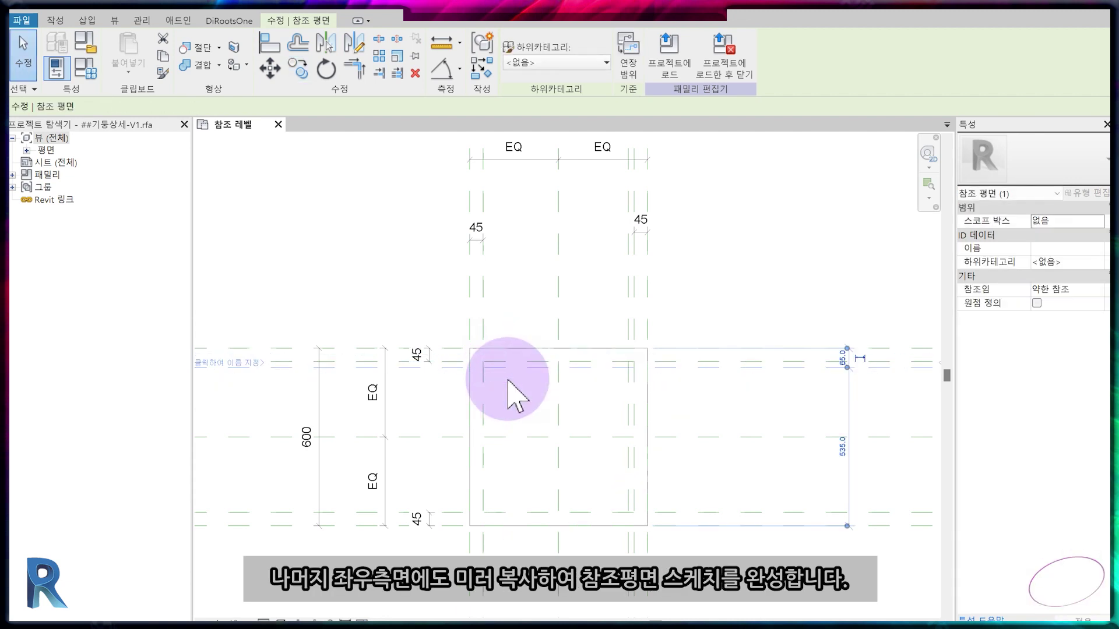
- Mirror the innermost horizontal and vertical reference planes to the opposite sides about the column's centre planes
left_click(532, 437)
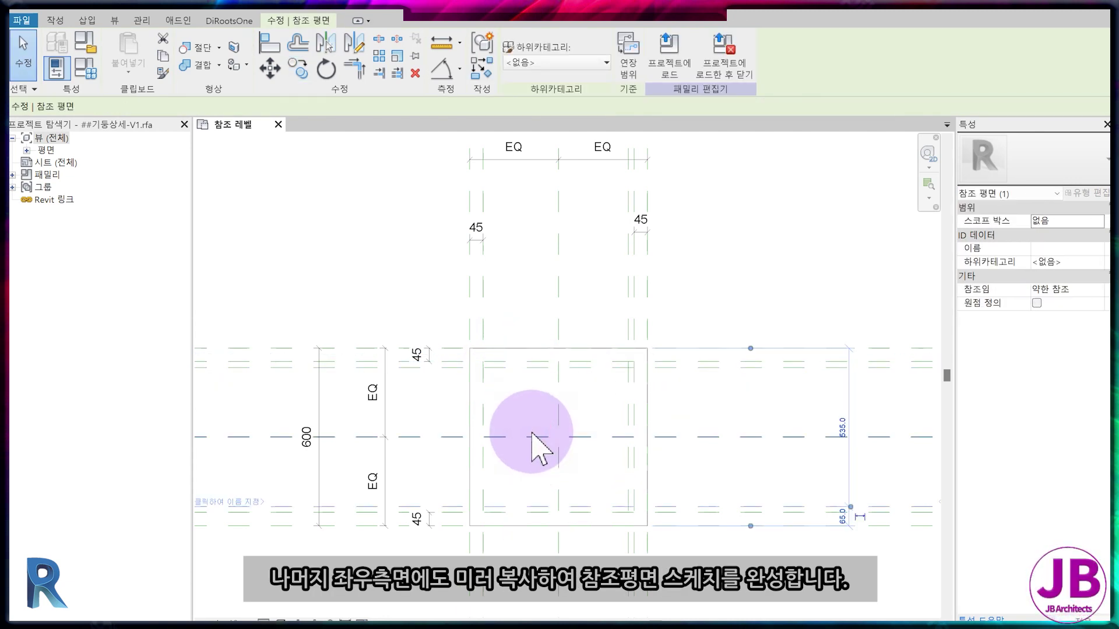
left_click(628, 280)
key("m")
key("m")
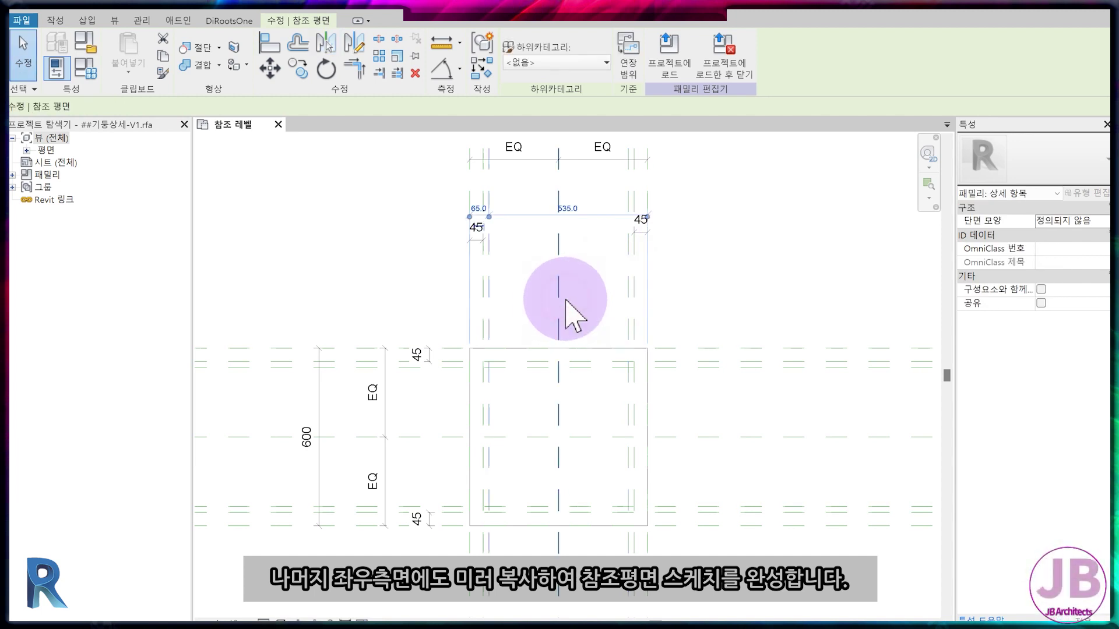
left_click(565, 301)
- Draw a rectangular detail line for the tie's outer edge on the 45 mm inset planes and lock its sides to them
left_click(56, 20)
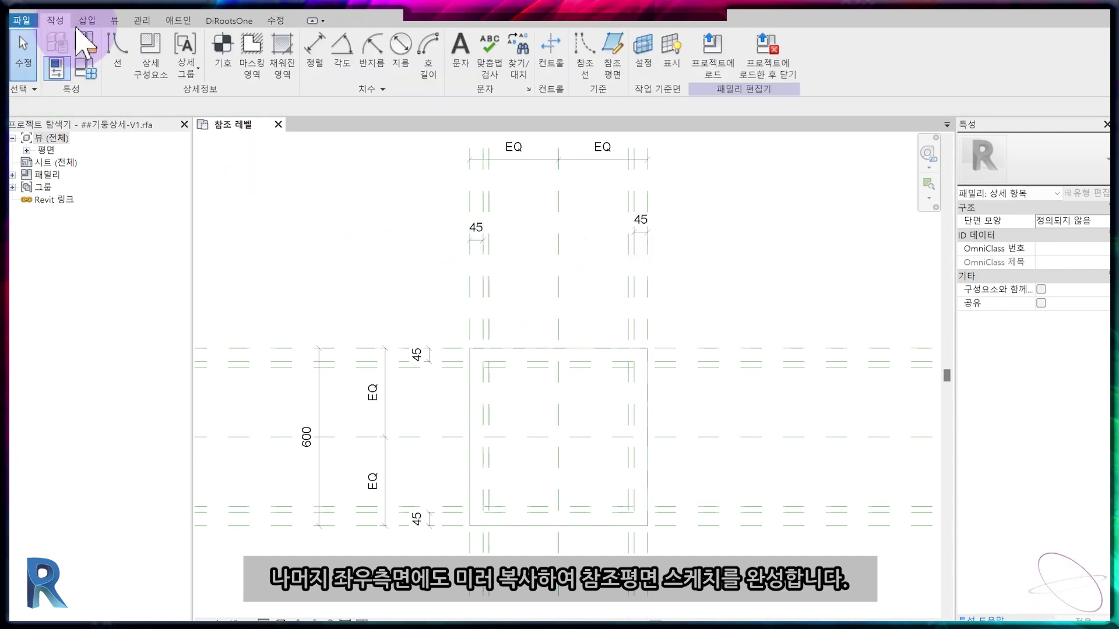
left_click(117, 64)
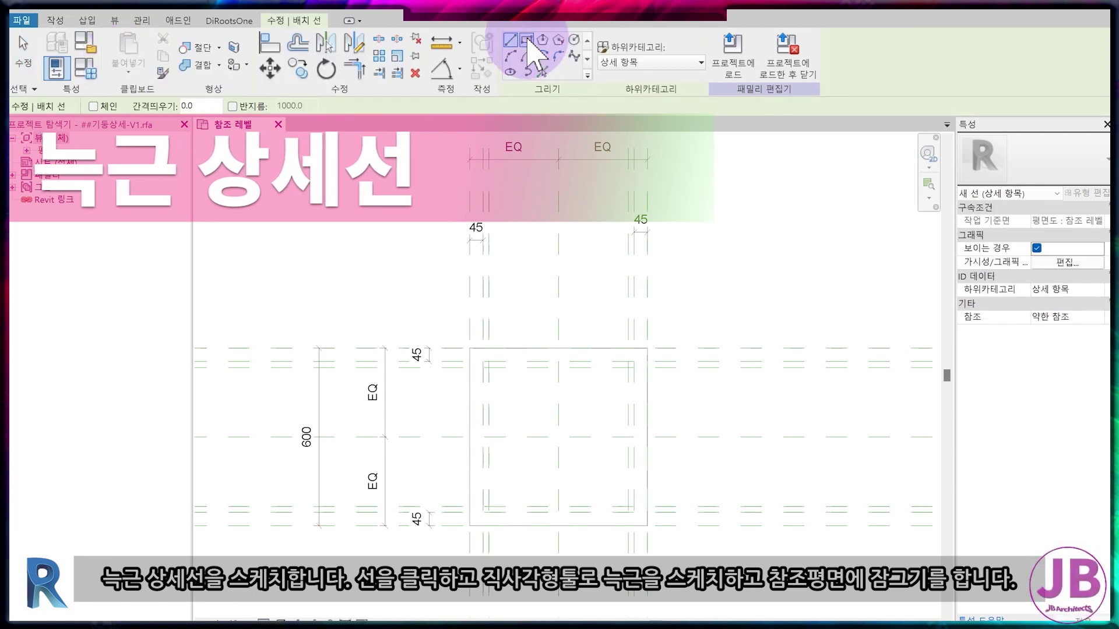
left_click(526, 40)
left_click(483, 361)
left_click(634, 512)
left_click(496, 387)
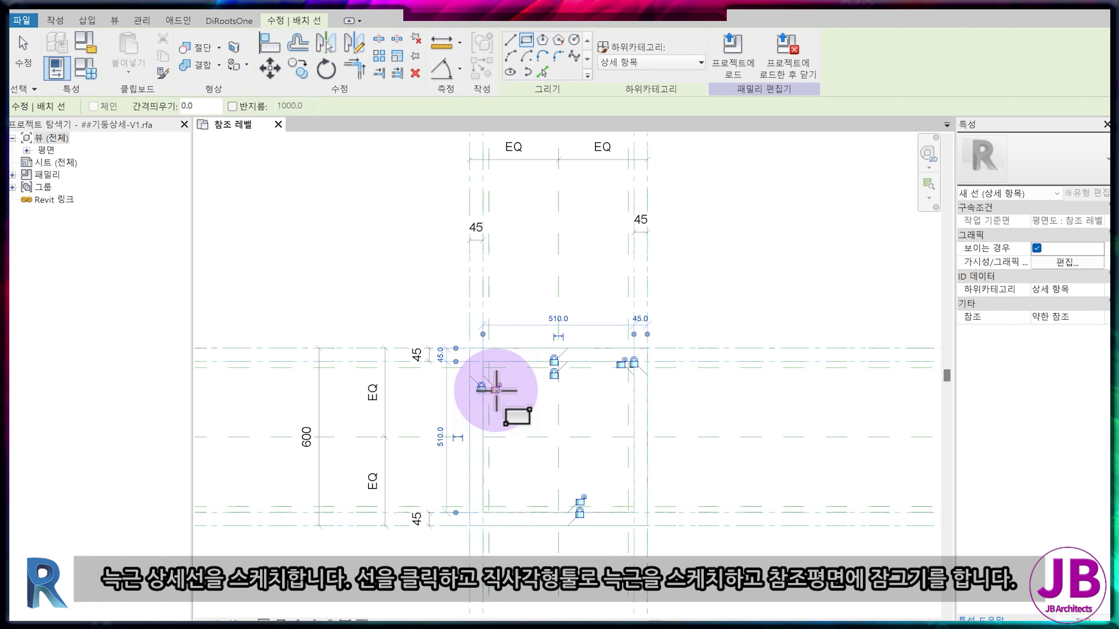
left_click(579, 499)
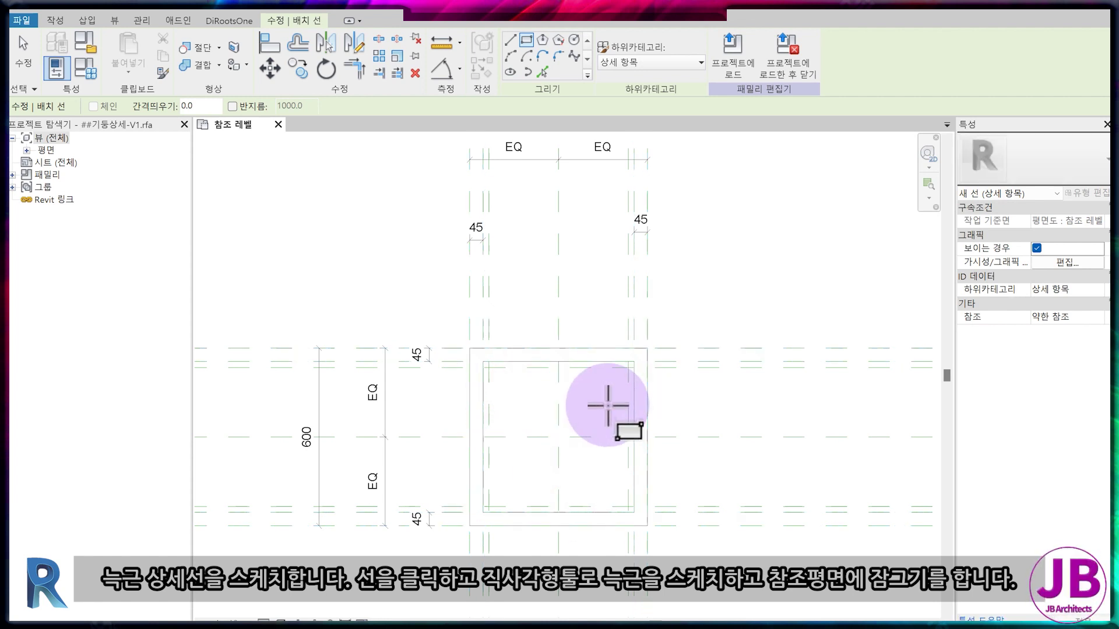
key("Escape")
- Draw a second rectangular detail line on the innermost reference planes for the tie's inner edge and lock it to them
left_click(55, 22)
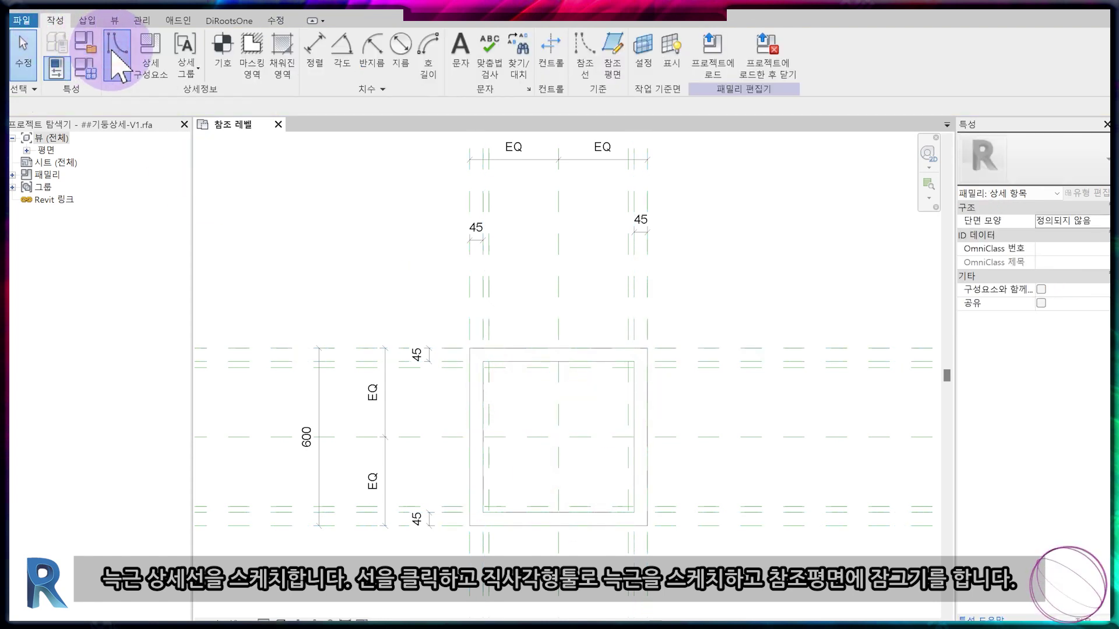
left_click(116, 58)
left_click(526, 39)
left_click(489, 368)
left_click(628, 507)
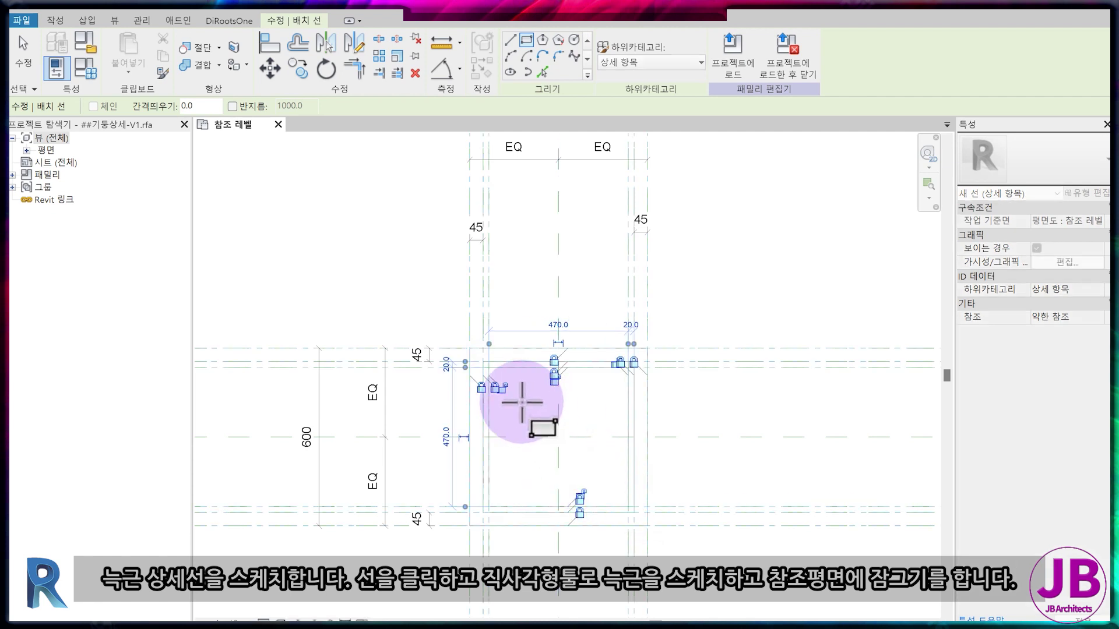
left_click(553, 373)
left_click(633, 362)
left_click(579, 500)
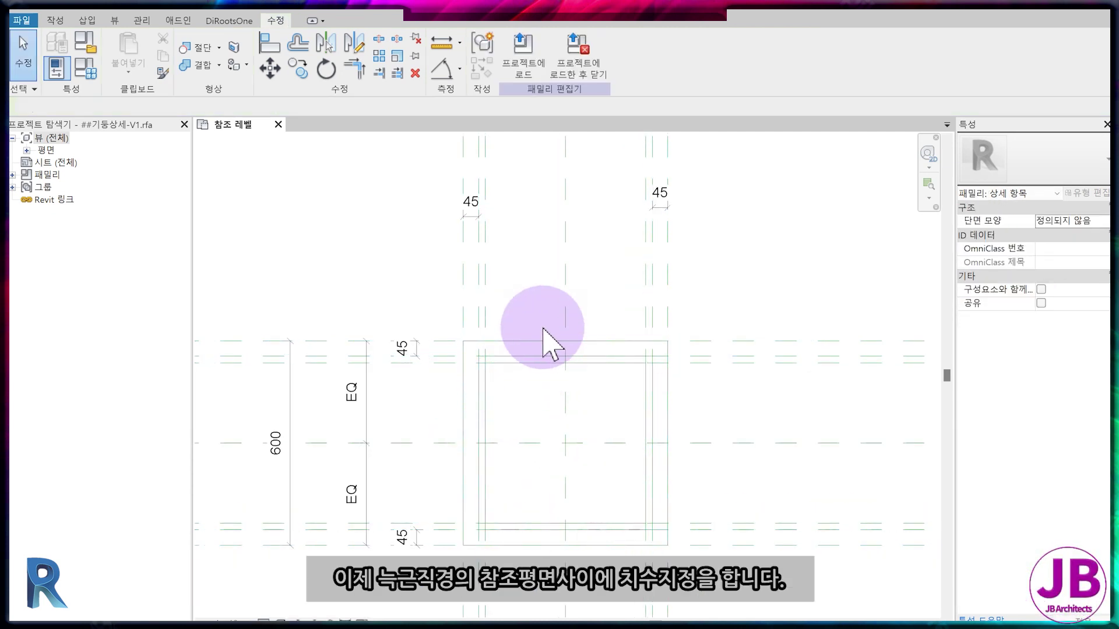
- Dimension the gaps between the paired vertical inset reference planes on both sides of the column
middle_click_drag(542, 344, 554, 390)
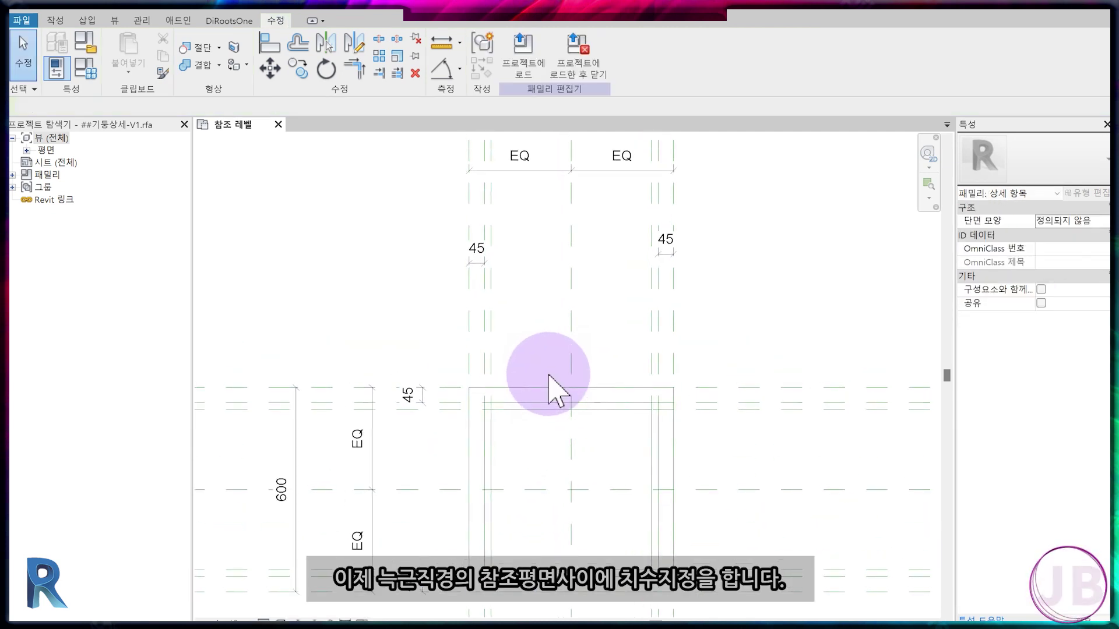
key("d")
key("i")
left_click(657, 285)
left_click(651, 300)
left_click(630, 253)
left_click(485, 285)
left_click(492, 294)
left_click(502, 264)
- Dimension the gaps between the paired horizontal inset reference planes near the column's upper and lower edges
left_click(443, 403)
left_click(443, 410)
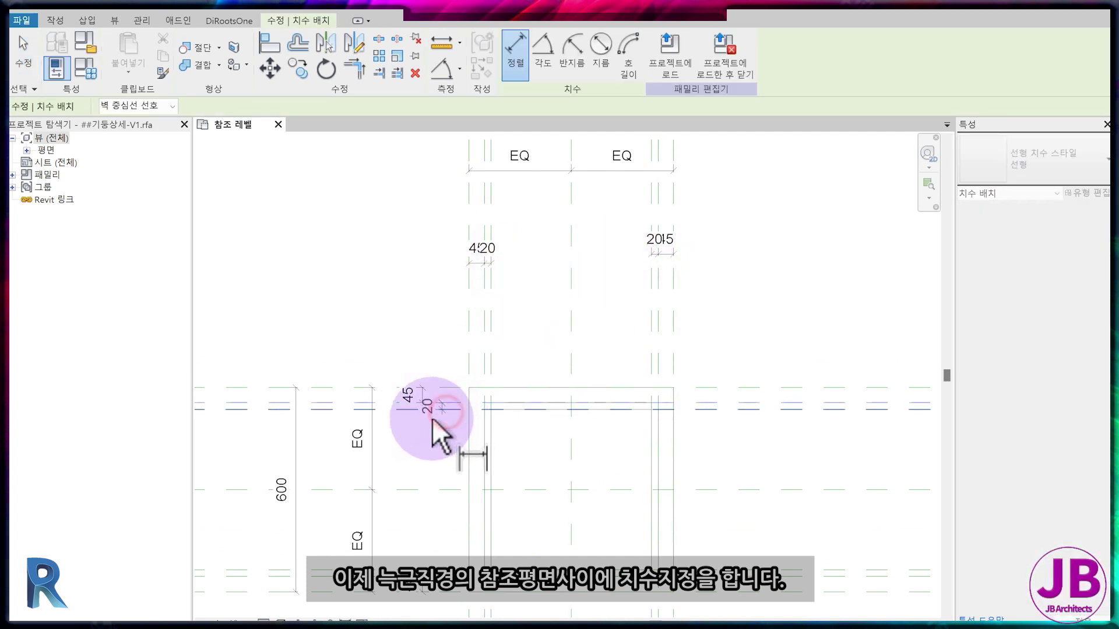
left_click(424, 421)
left_click(422, 555)
scroll(489, 456, "down", 1)
mouse_move(491, 456)
middle_mouse_down()
mouse_move(437, 478)
mouse_move(473, 444)
middle_mouse_up()
key("Escape")
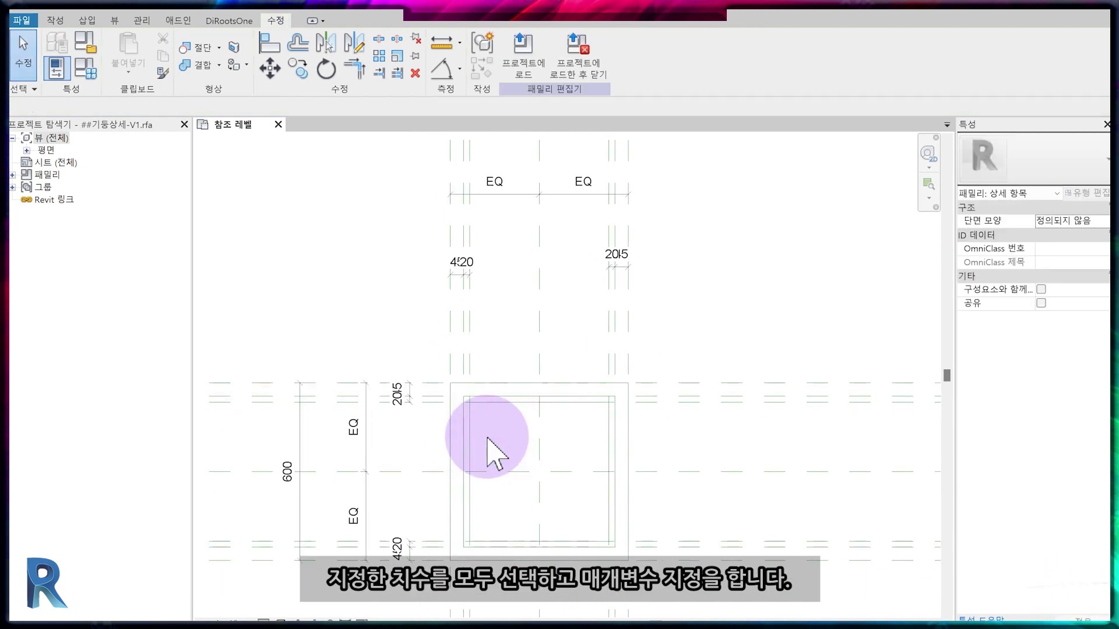
- Select the four tie-thickness dimensions and choose the shared parameter 늑근지름1 as their new label, kept as a type parameter
scroll(520, 526, "up", 1)
left_click(645, 169)
left_click(466, 193, "ctrl")
left_click(355, 353, "ctrl")
left_click(362, 542, "ctrl")
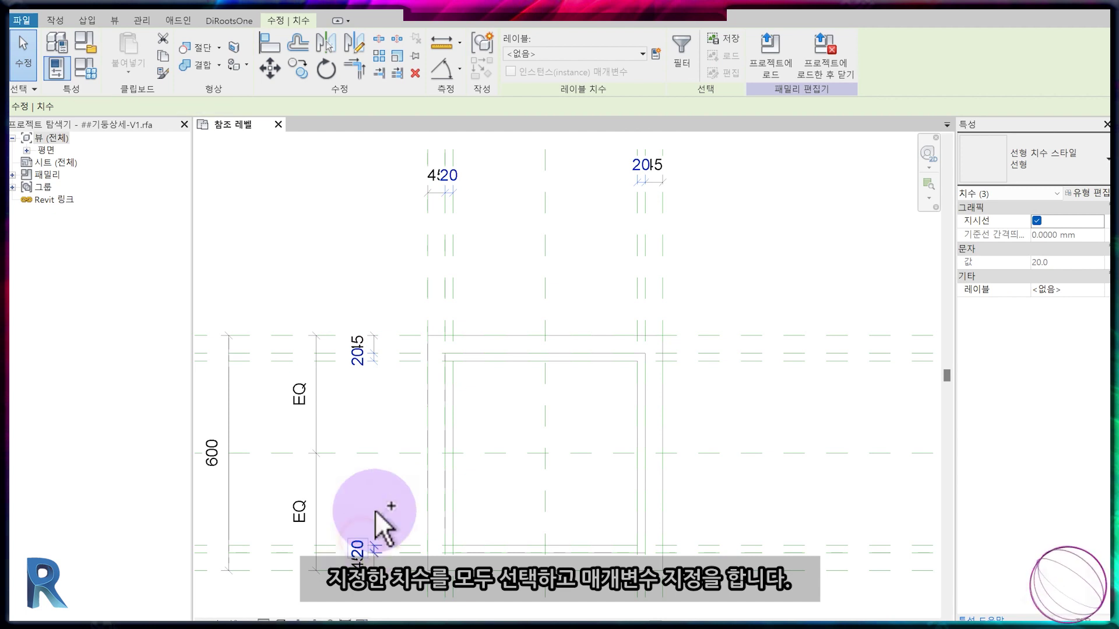
left_click(656, 54)
left_click(701, 312)
left_click(889, 355)
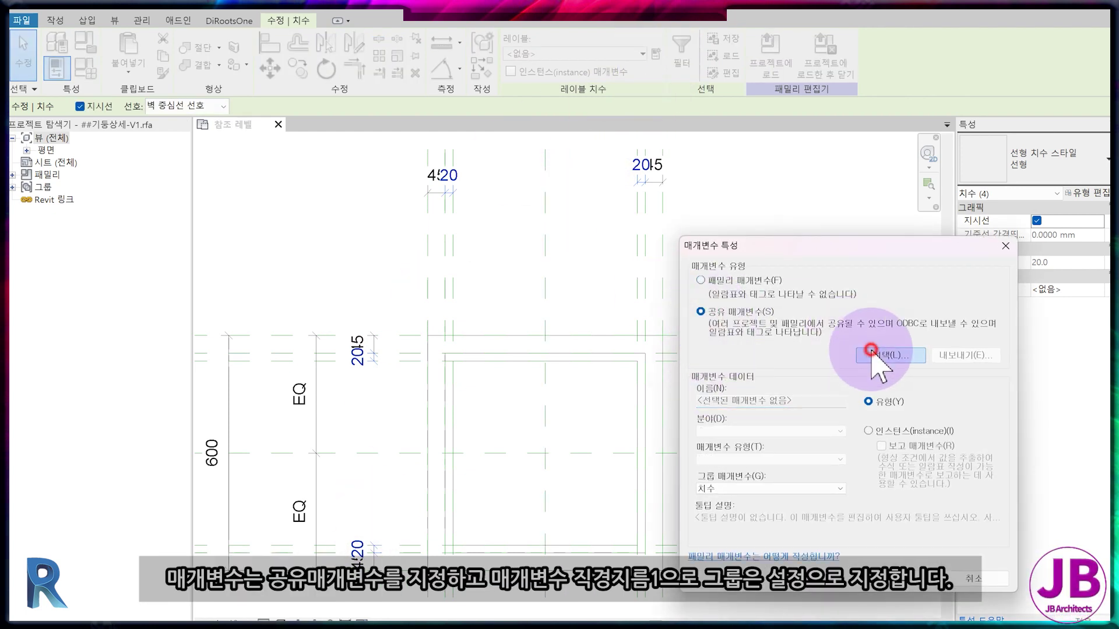
left_click(313, 288)
left_click(376, 410)
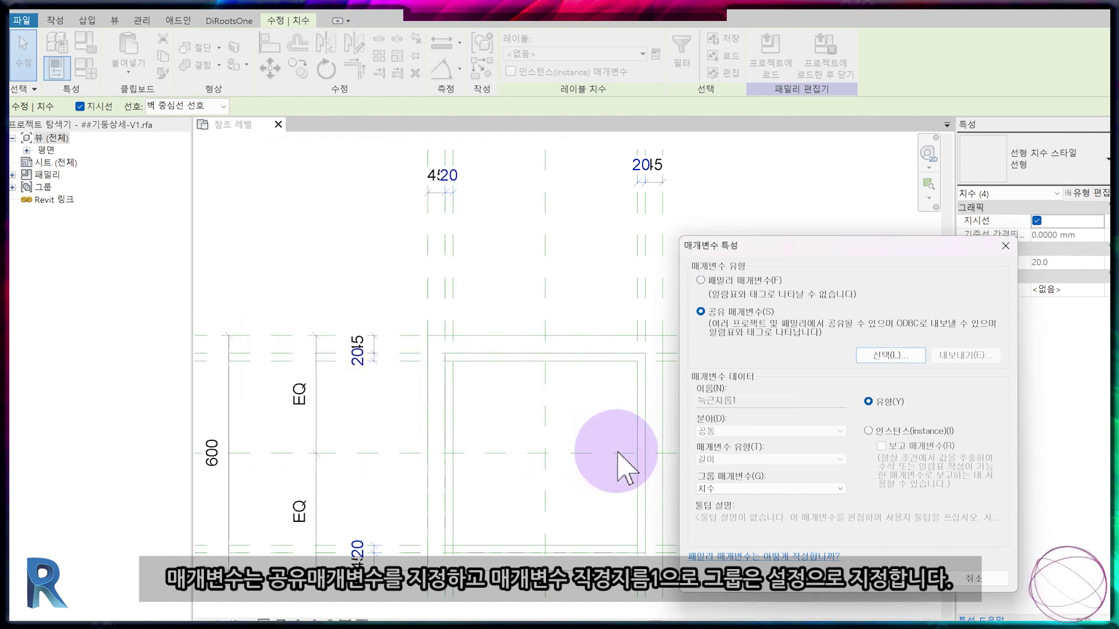
- Group the 늑근지름1 parameter under 설정 and apply it to the selected dimensions
left_click(752, 489)
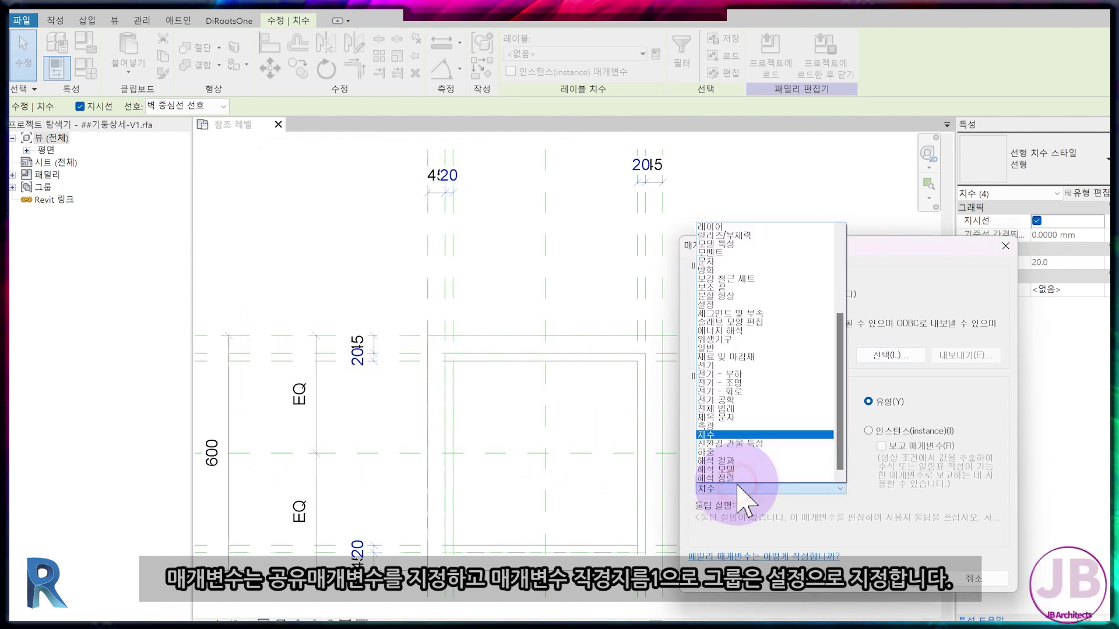
left_click(743, 303)
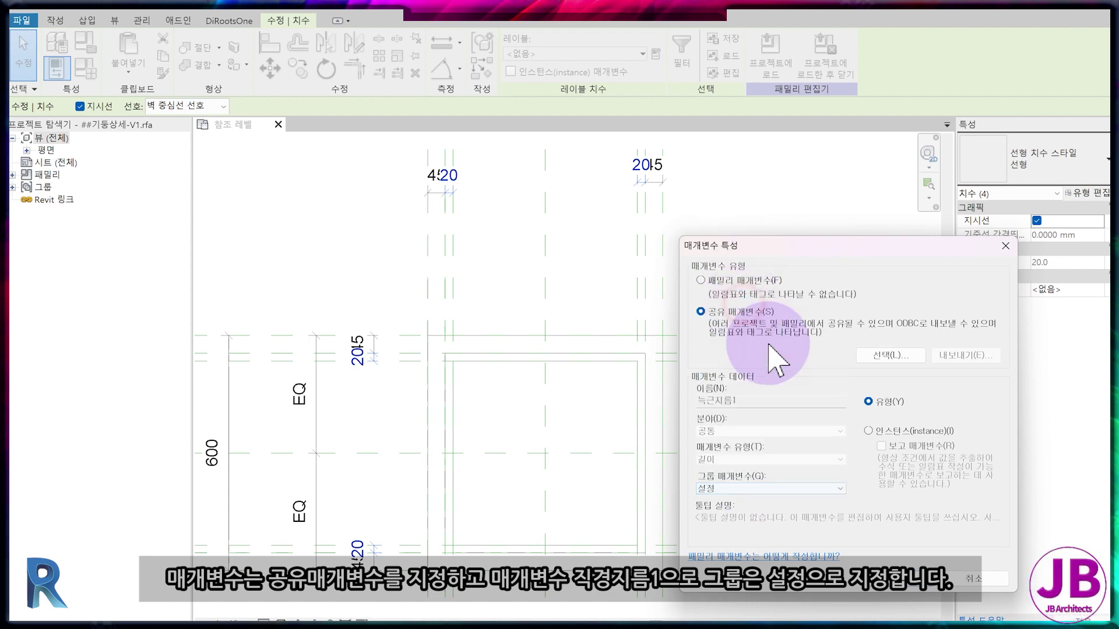
left_click(895, 579)
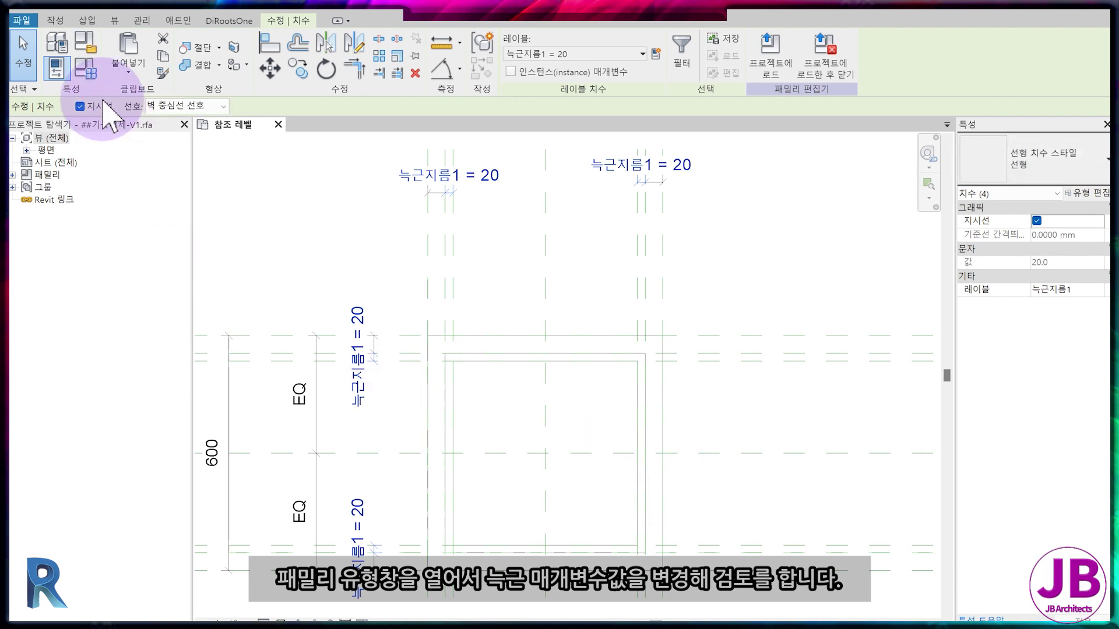
- Set the family type parameter 늑근지름1 to 10 mm and clear the dimension selection
left_click(85, 70)
left_click(201, 182)
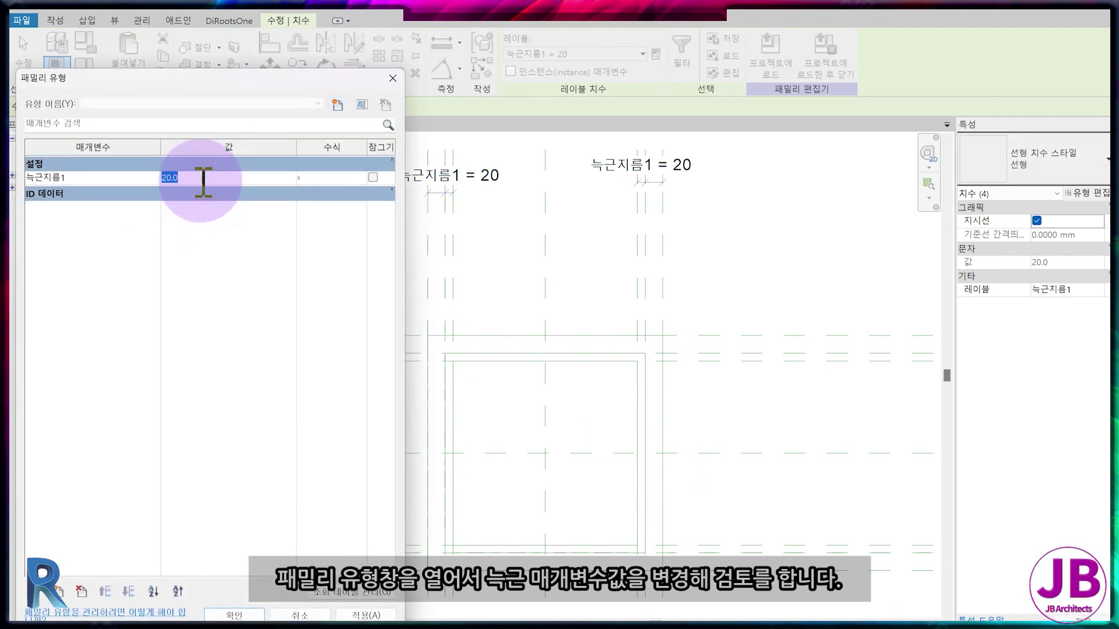
type("10")
left_click(366, 614)
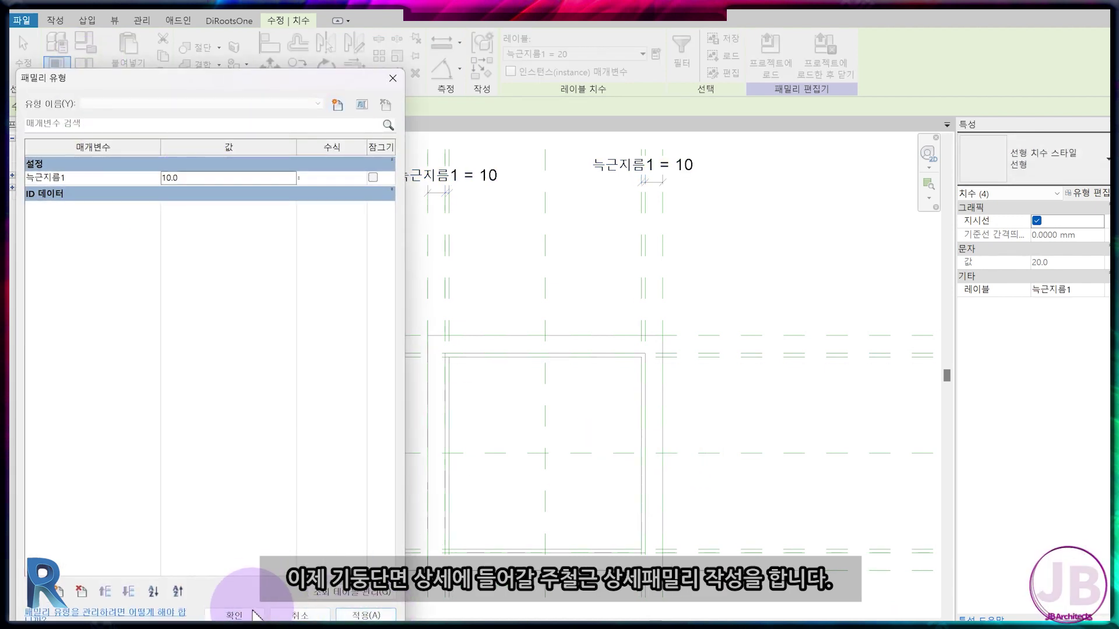
left_click(253, 612)
left_click(505, 502)
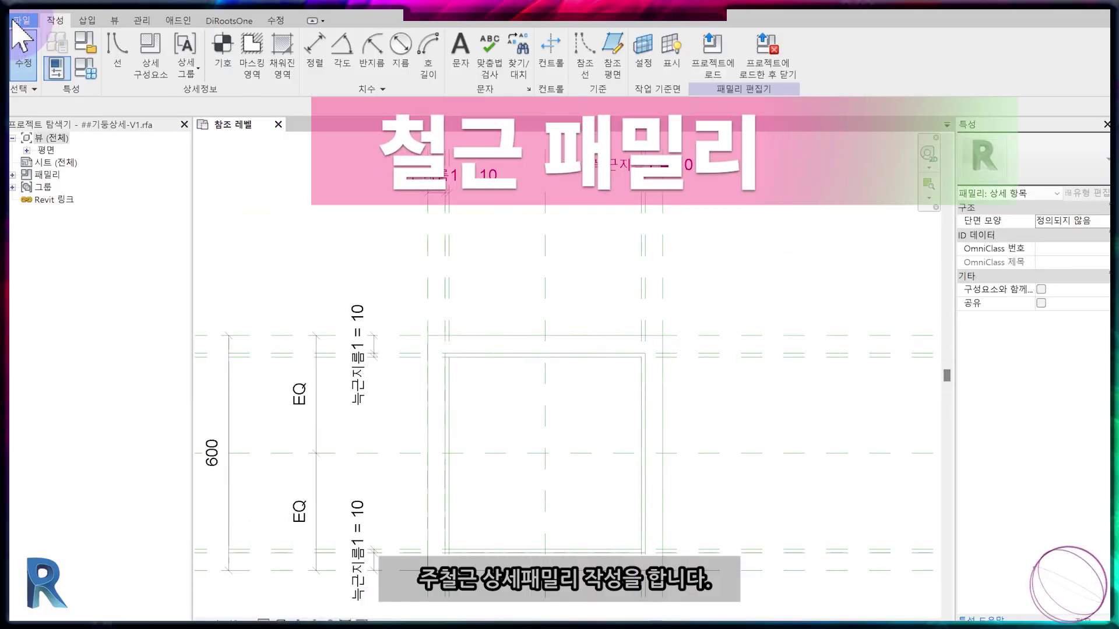
- Create a new family for the main rebar from the template 미터법 상세 항목.rft
left_click(17, 21)
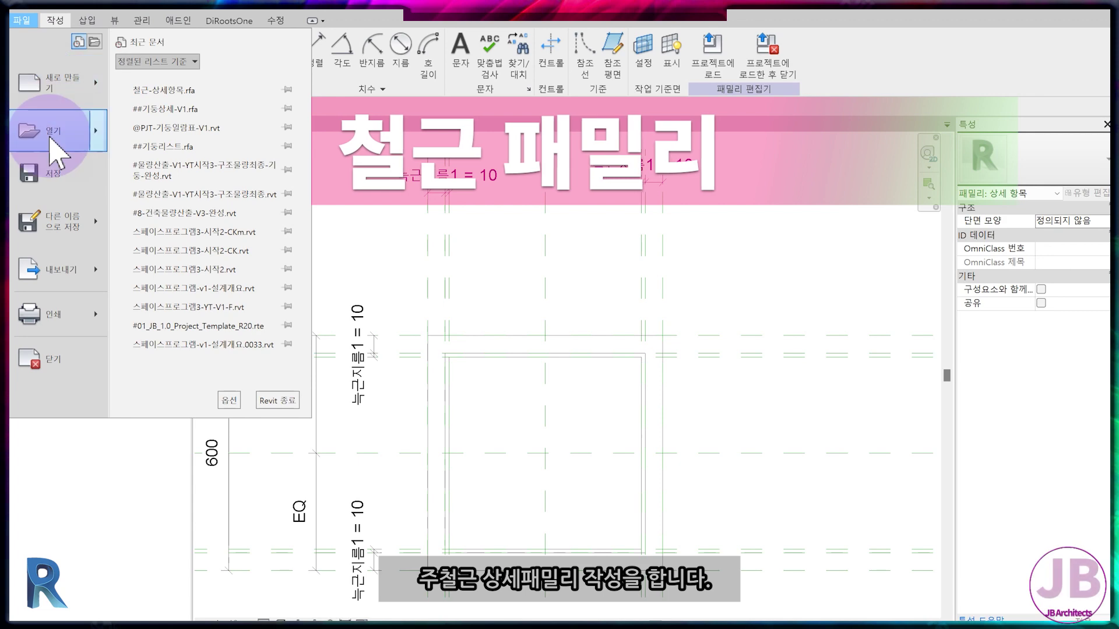
mouse_move(75, 88)
left_click(224, 133)
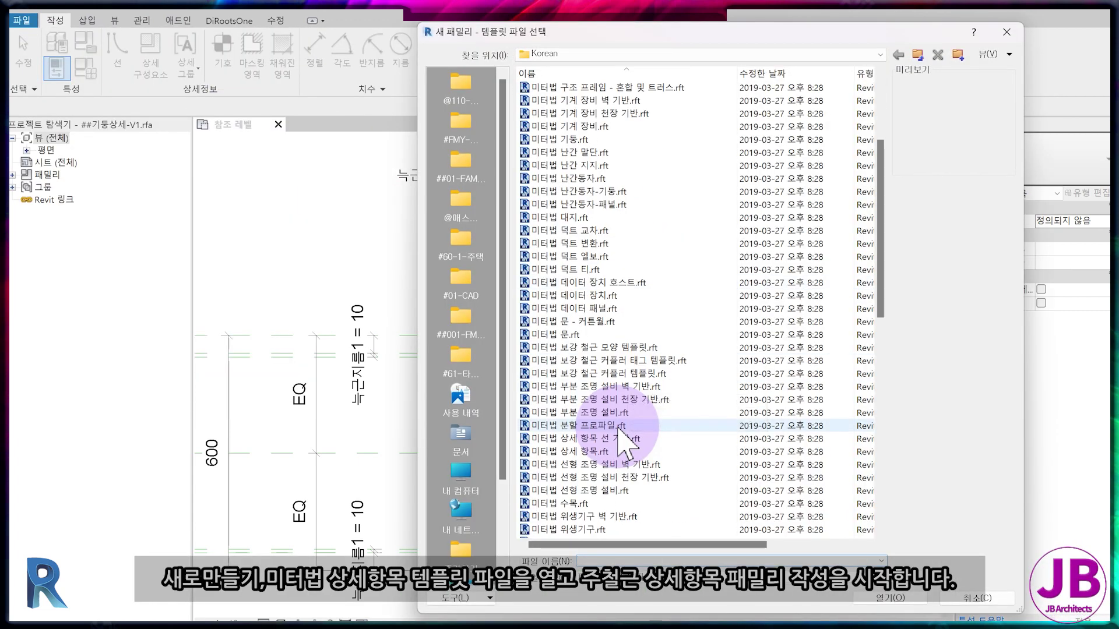
scroll(619, 434, "down", 2)
left_click(599, 373)
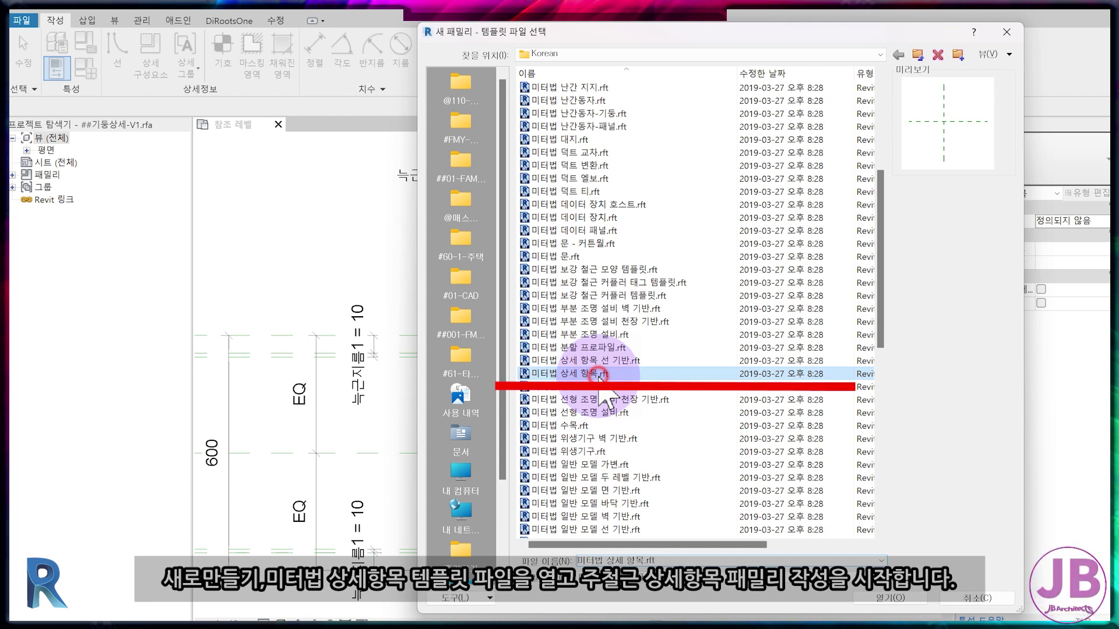
left_click(899, 601)
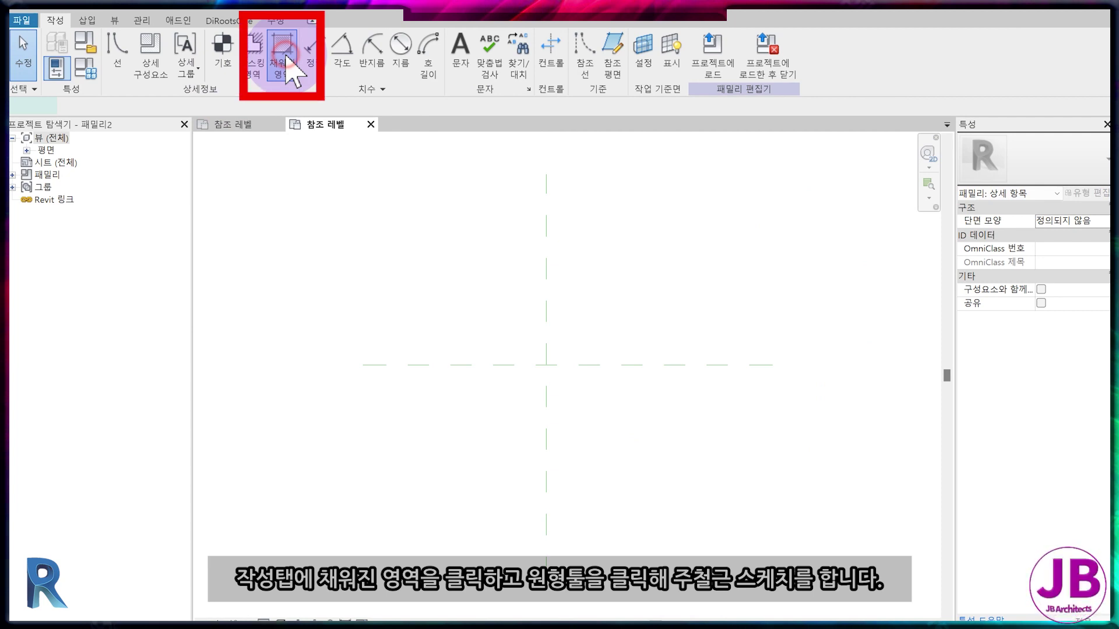
- Start a filled region and sketch a circular boundary centred on the reference plane intersection, with a radius of 11 mm
left_click(283, 53)
left_click(606, 39)
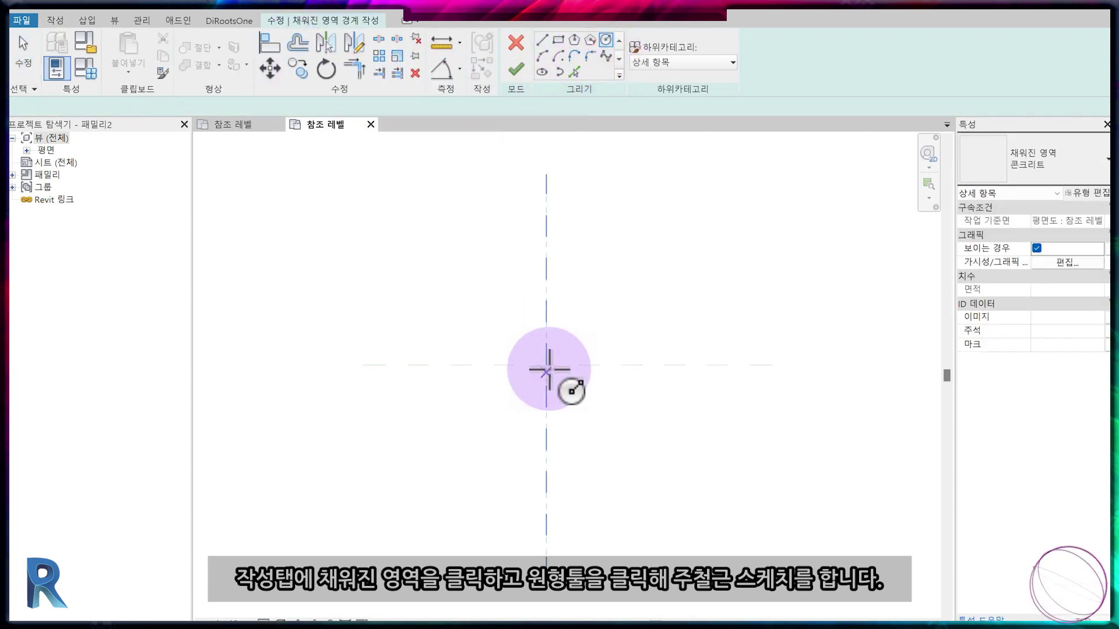
left_click(547, 367)
left_click(599, 352)
key("Escape")
key("Escape")
left_click(598, 350)
left_click(558, 343)
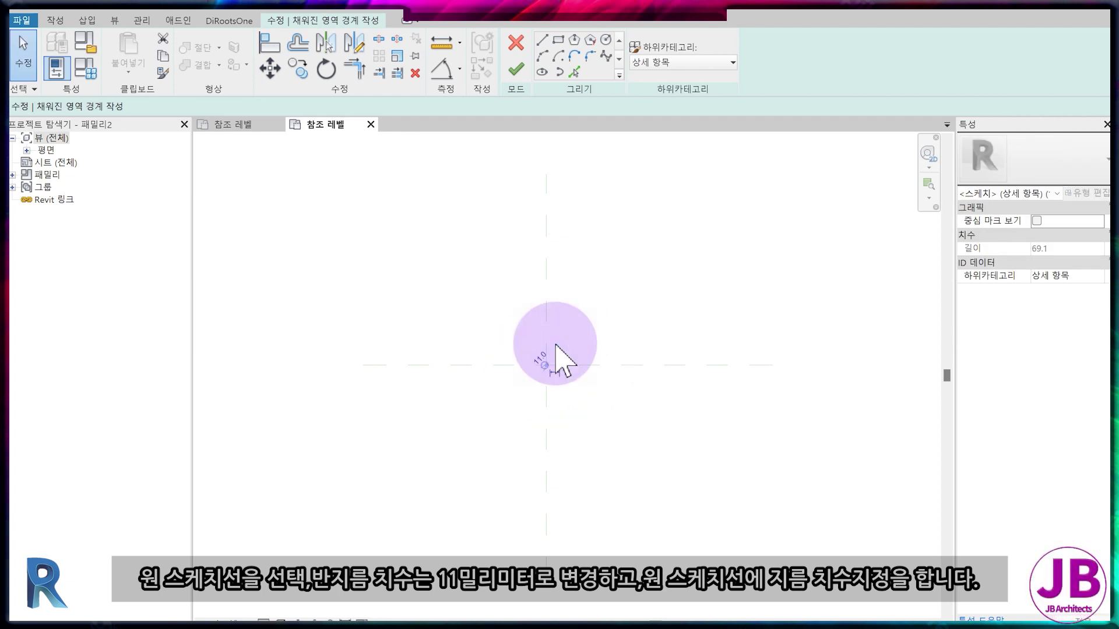
- Add a diameter dimension to the circular filled region boundary
scroll(556, 349, "up", 5)
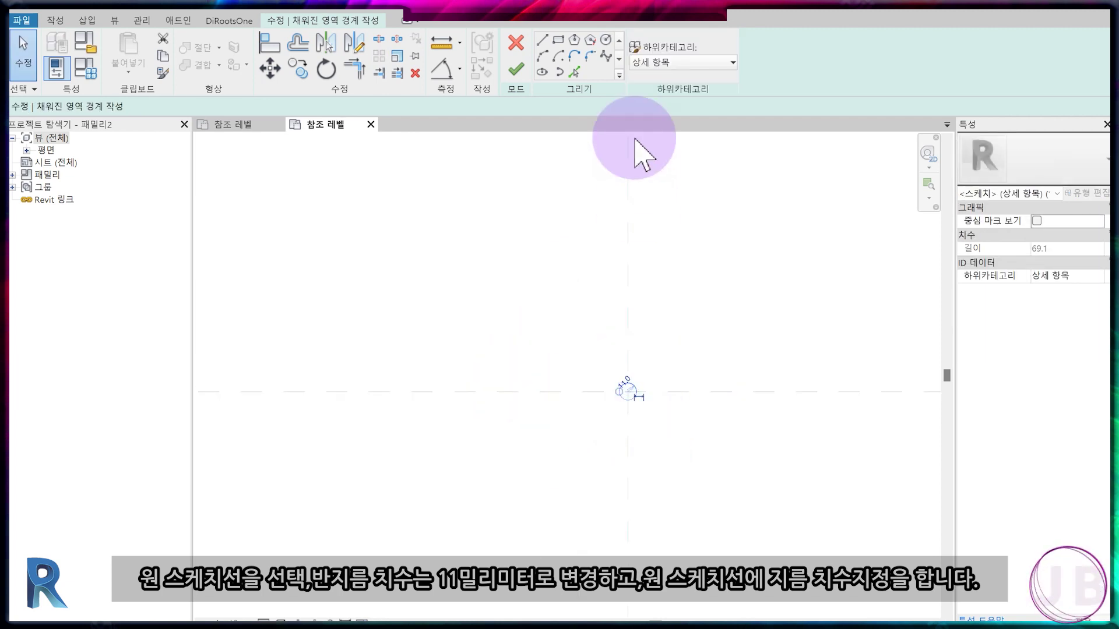
key("d")
key("i")
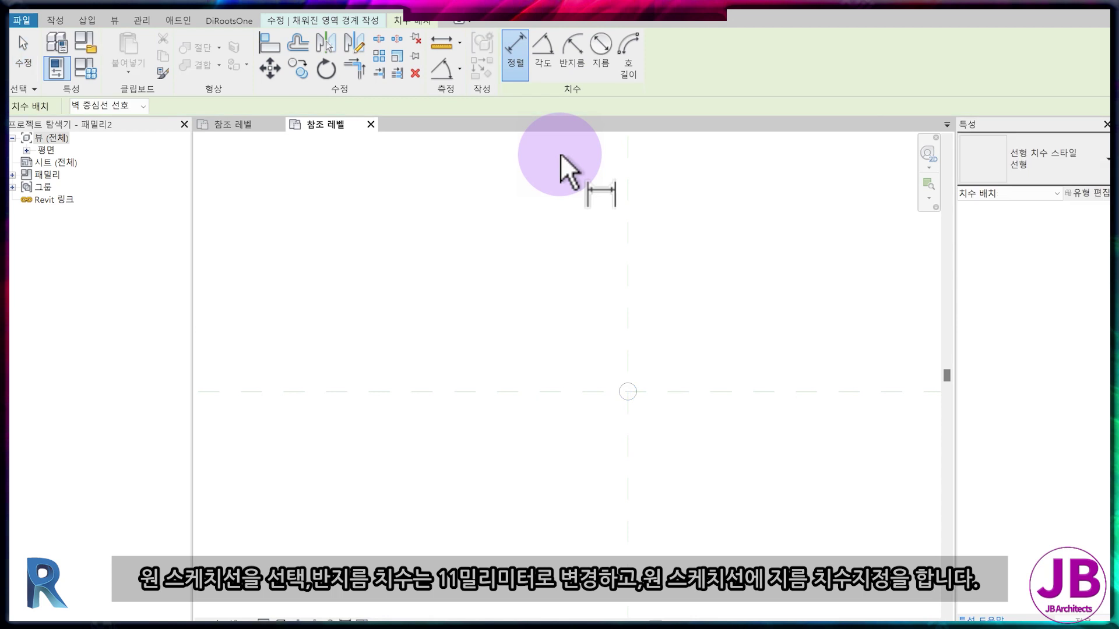
left_click(604, 50)
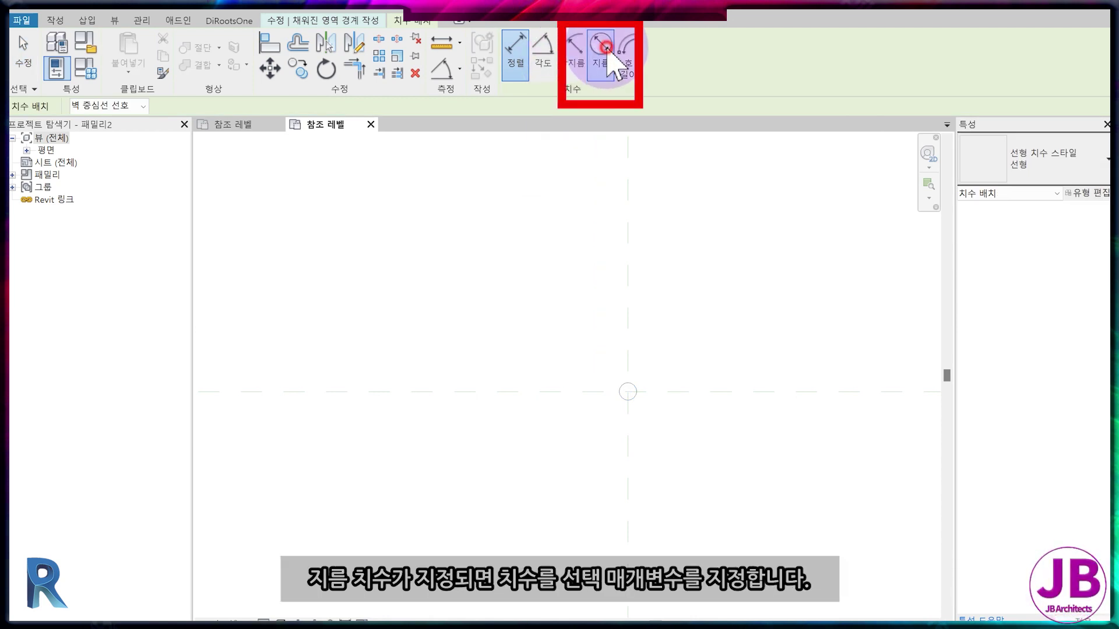
scroll(635, 392, "up", 3)
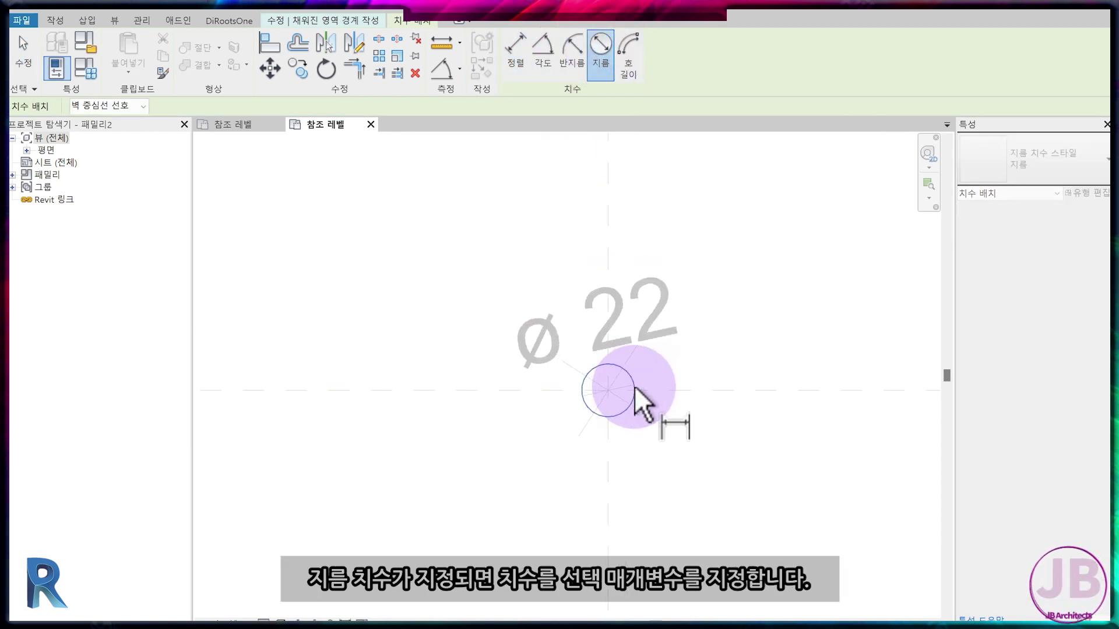
left_click(618, 380)
key("Escape")
- Label the circle's diameter dimension with the shared type parameter 주근직경, grouped under 설정, and finish the filled region sketch
left_click(626, 388)
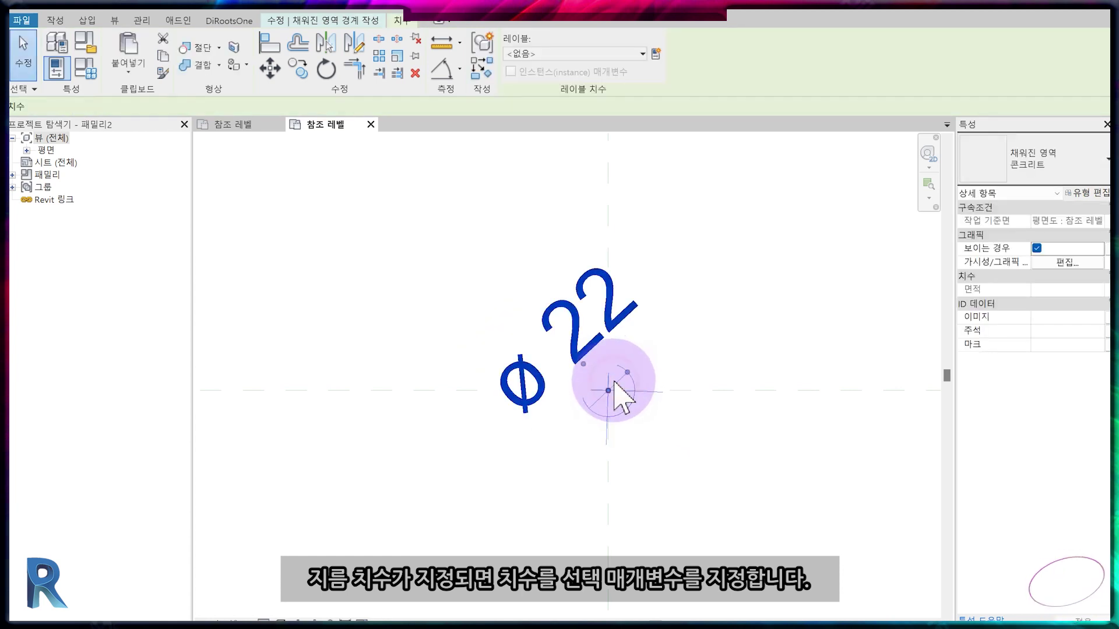
left_click(655, 54)
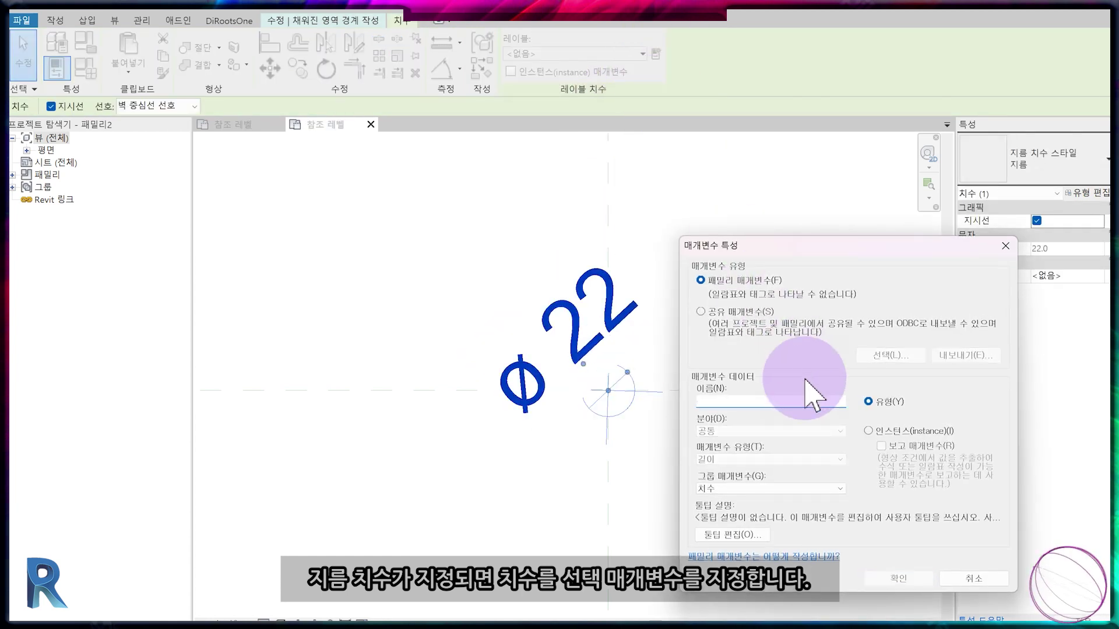
left_click(708, 315)
left_click(889, 356)
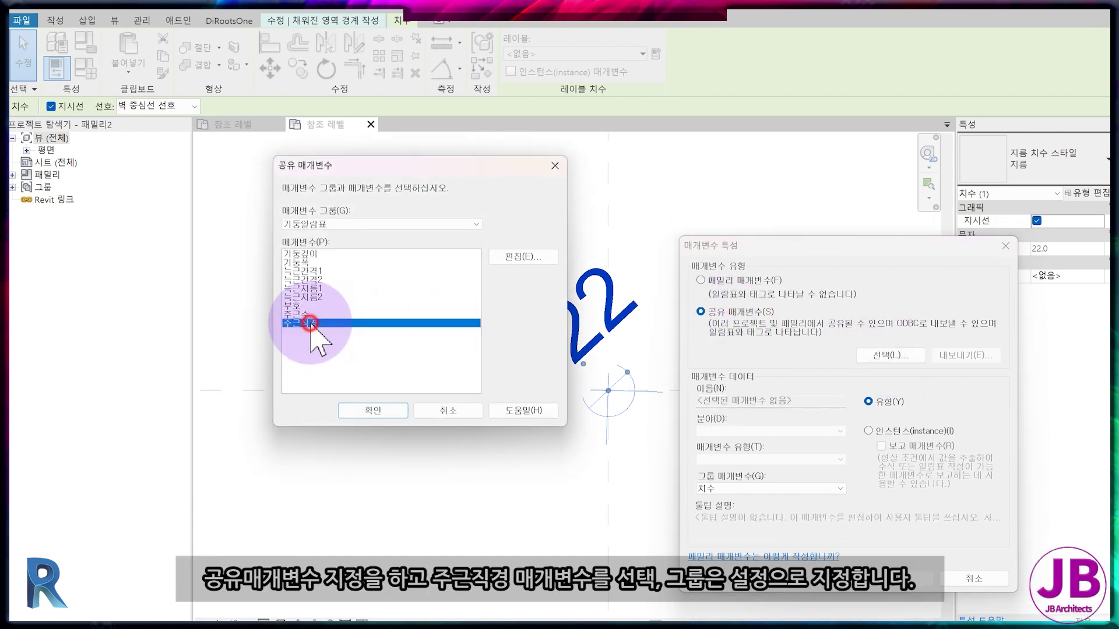
left_click(807, 489)
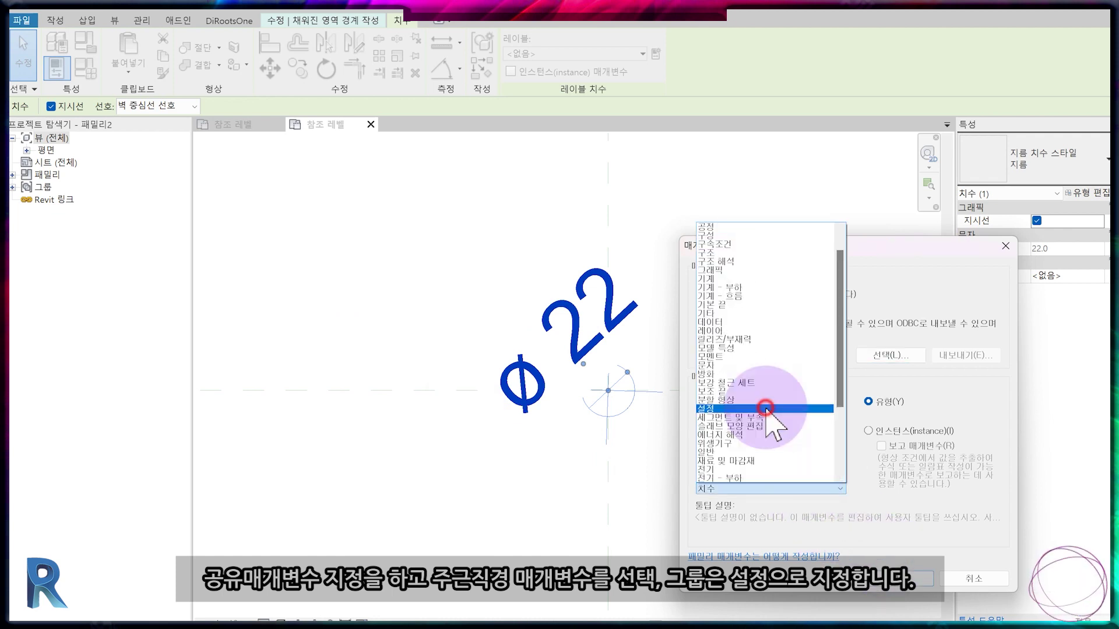
left_click(765, 408)
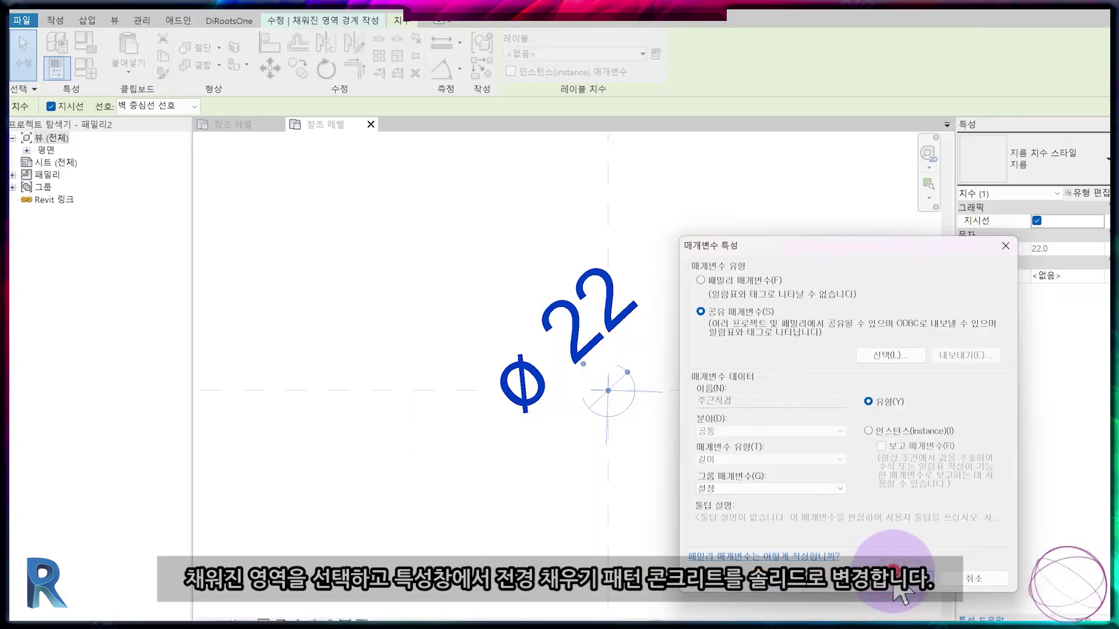
left_click(780, 535)
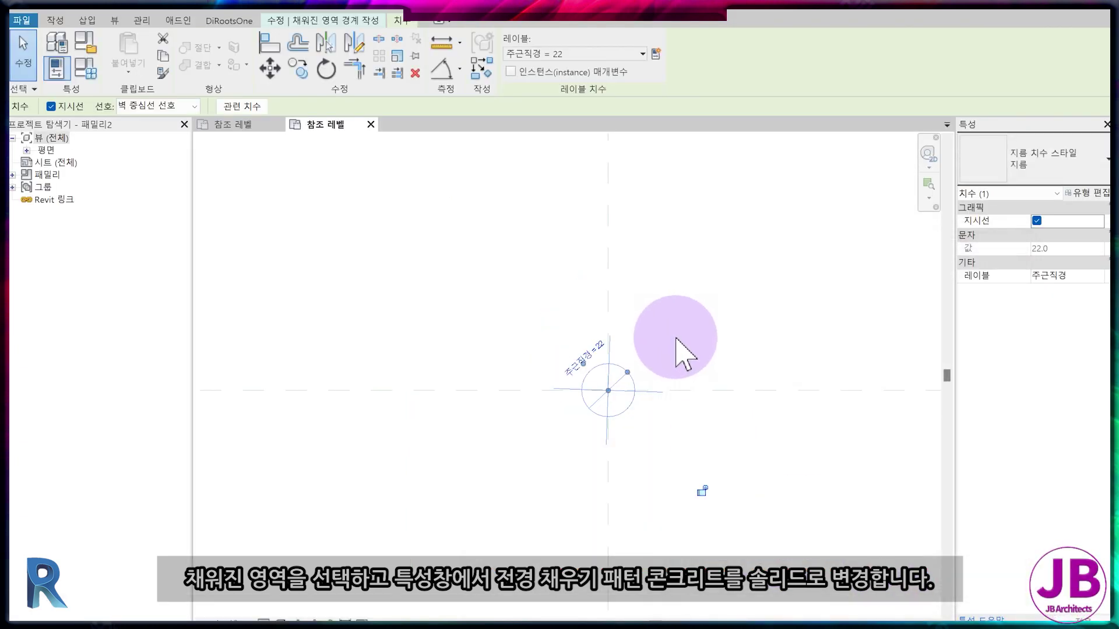
left_click(685, 352)
left_click(512, 68)
- Duplicate the circular filled region's type and name the new type 주철근
left_click(633, 380)
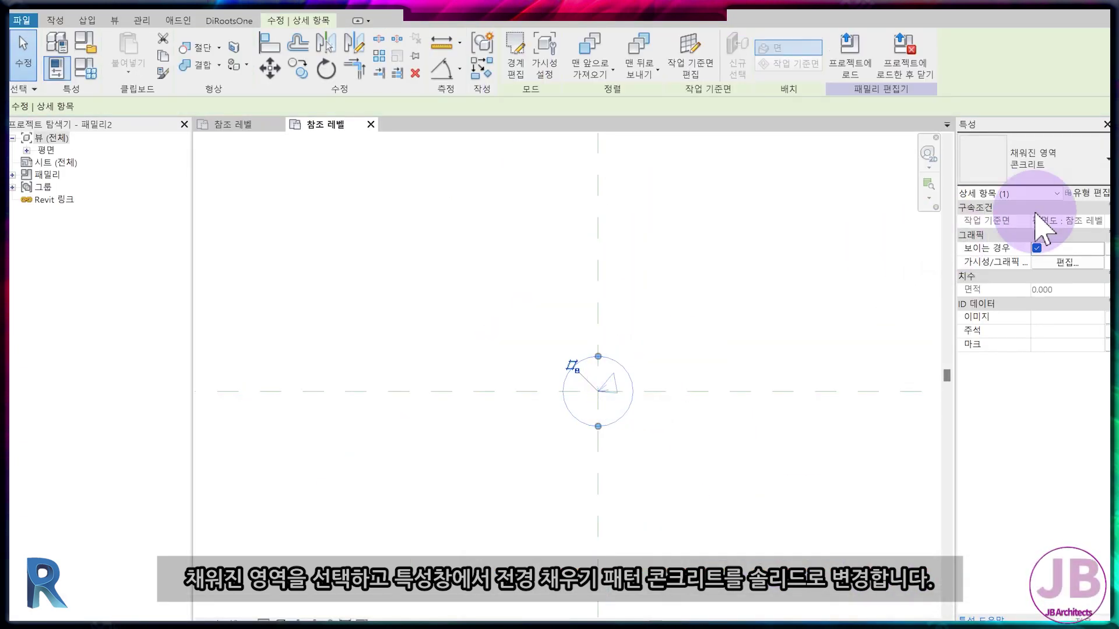
left_click(1087, 195)
left_click(340, 98)
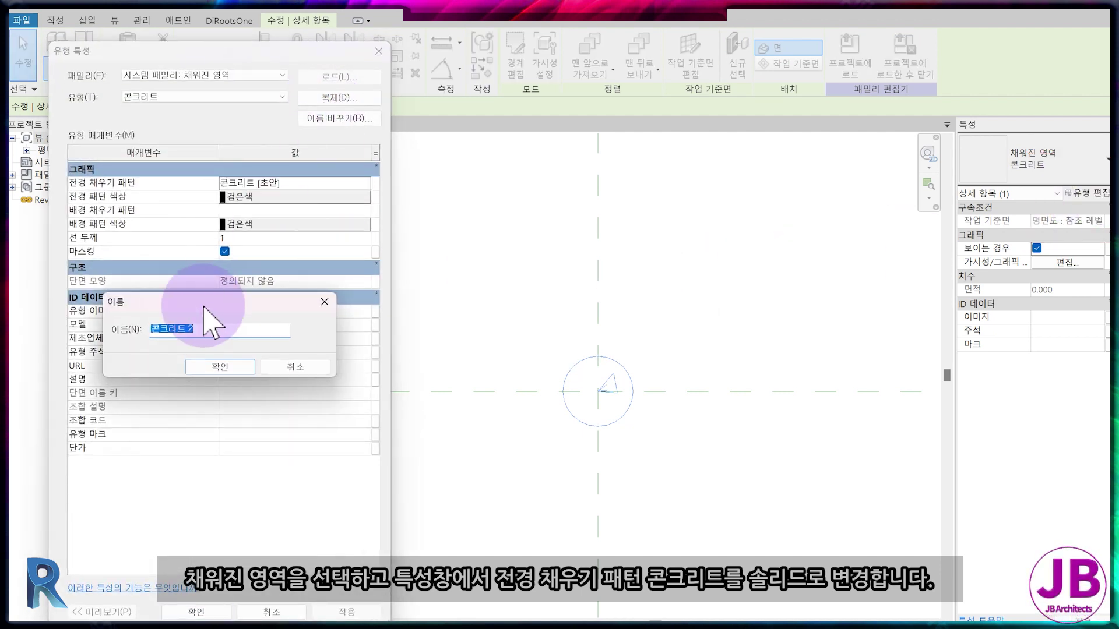
type("주철")
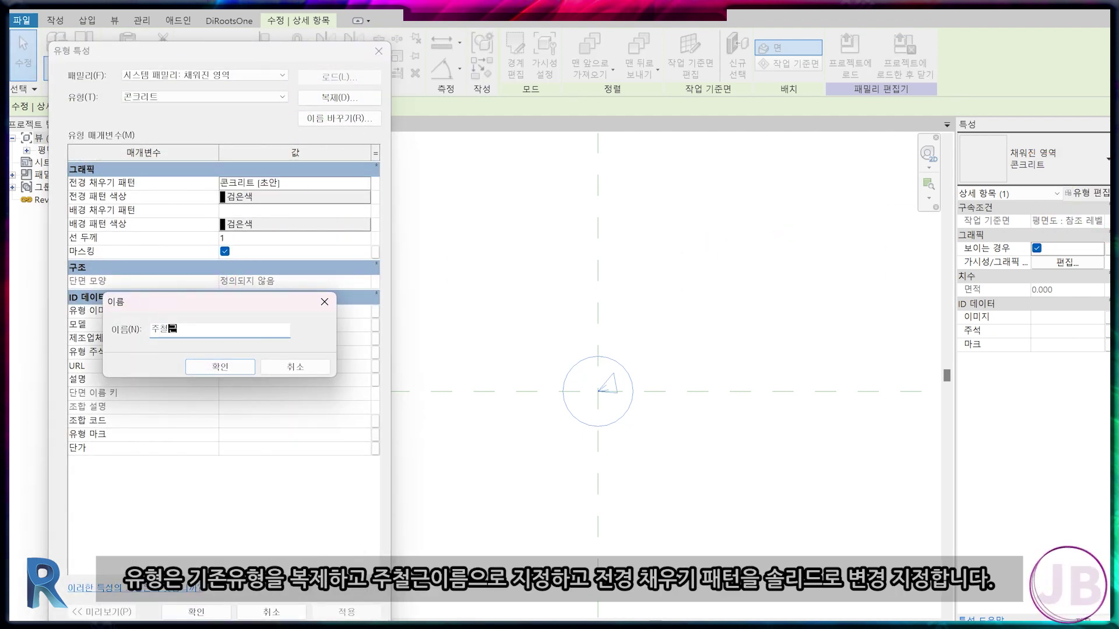
type("근")
key("Return")
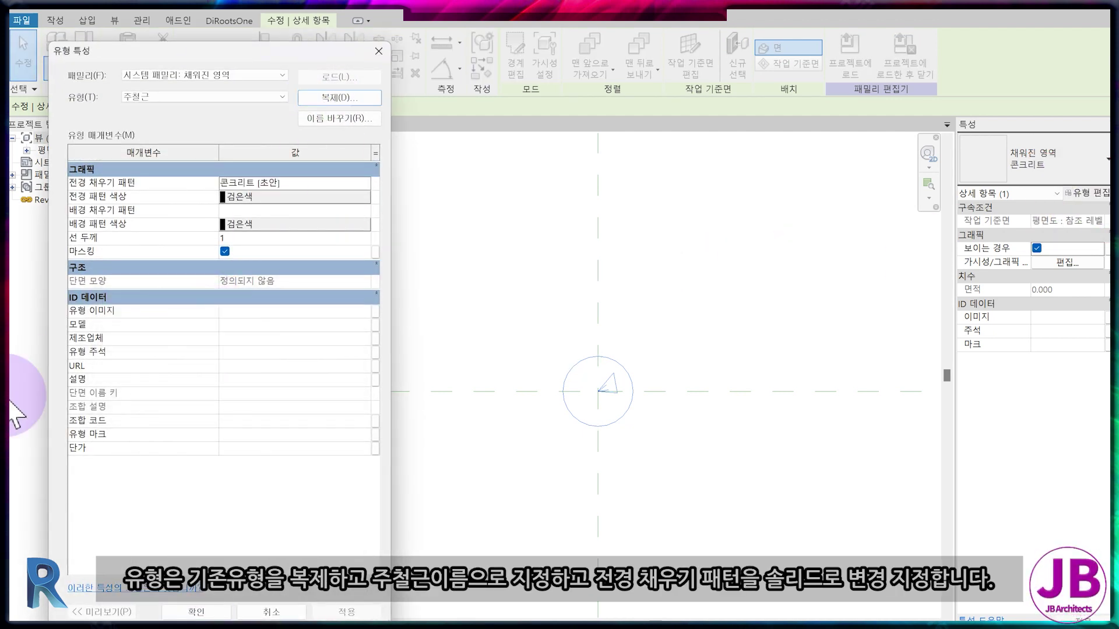
- Set the 주철근 type's foreground fill pattern to <솔리드 채우기>, apply the type changes and clear the selection
left_click(366, 184)
left_click(561, 131)
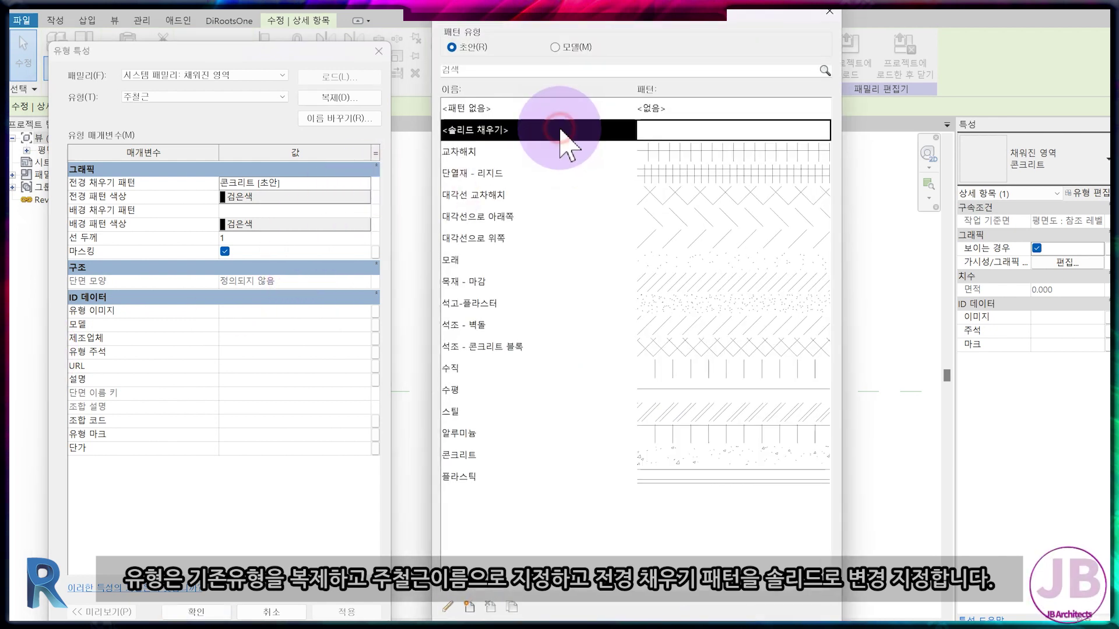
double_click(561, 130)
left_click(200, 609)
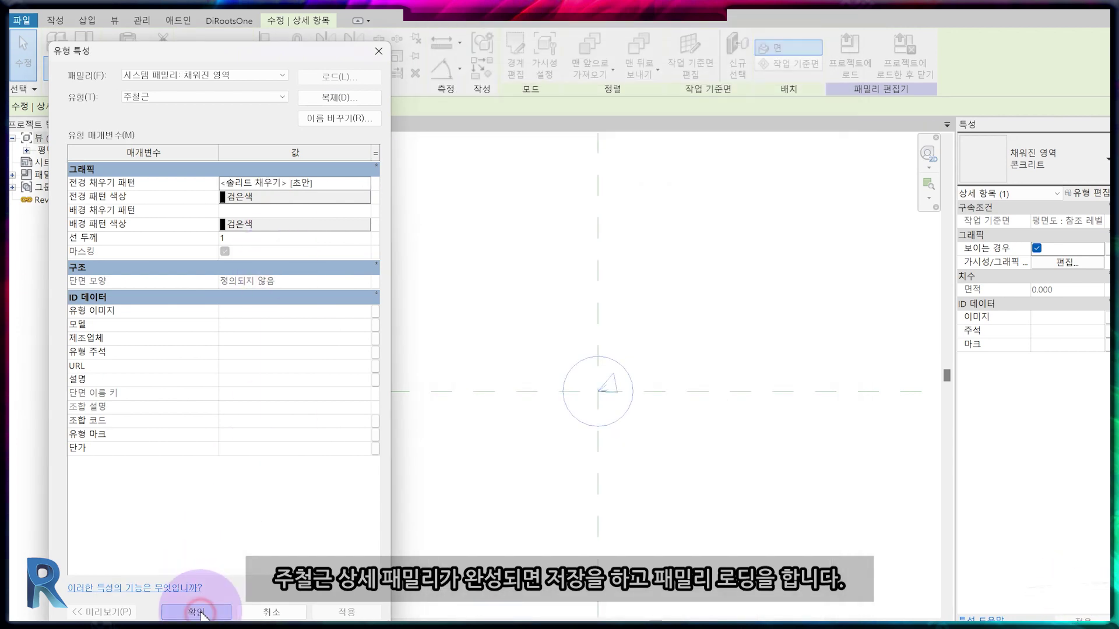
left_click(200, 612)
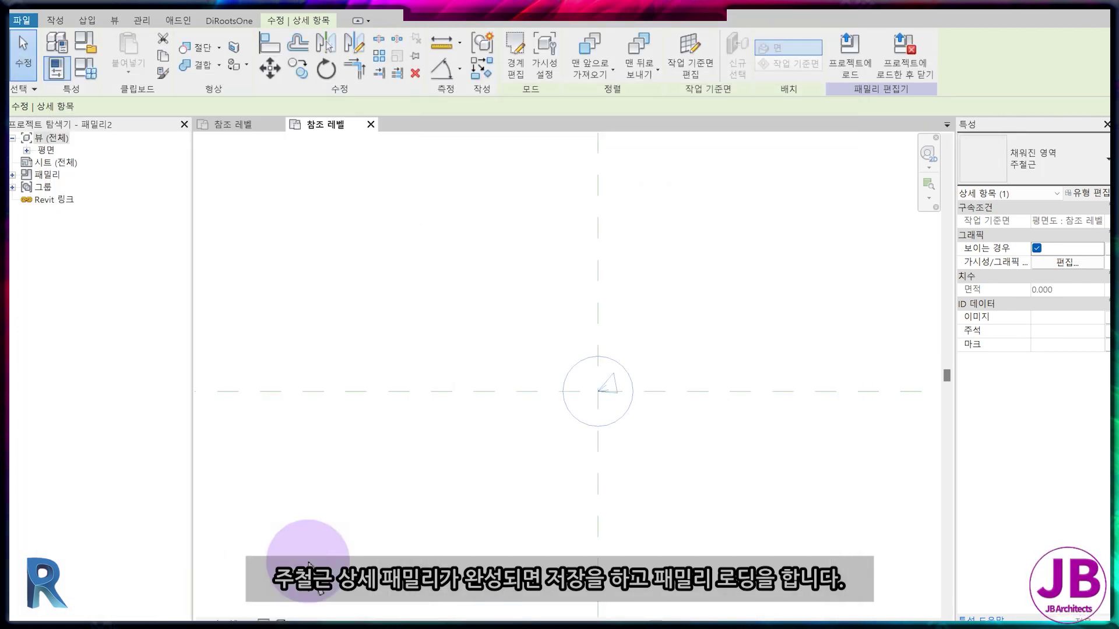
left_click(387, 524)
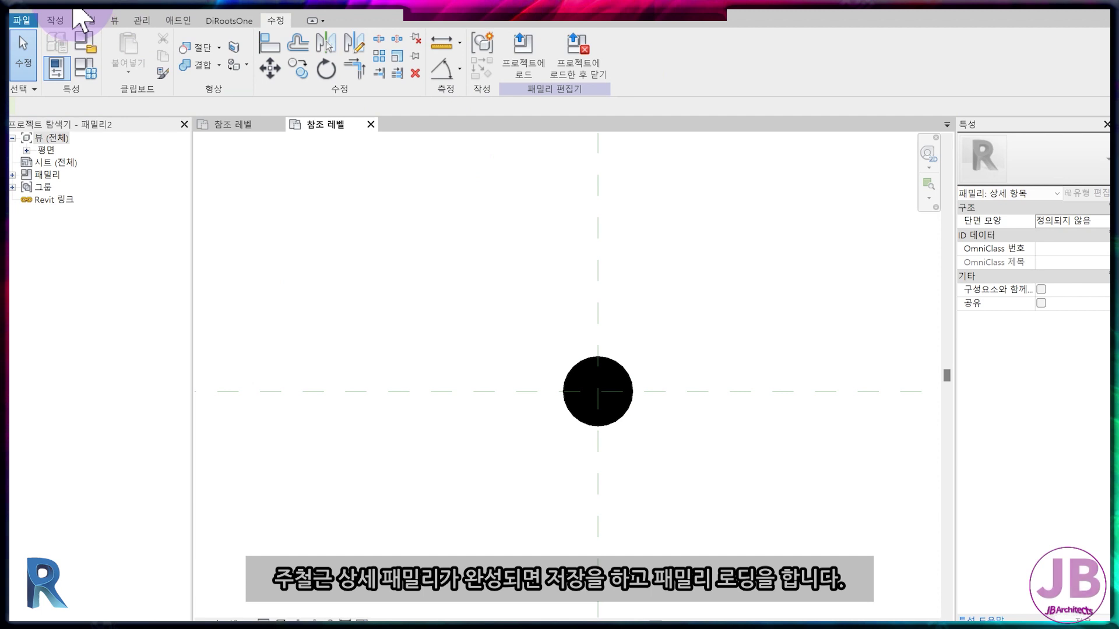
- Save the rebar family as ##주철근 and load it into the column section family, closing the rebar family
left_click(77, 12)
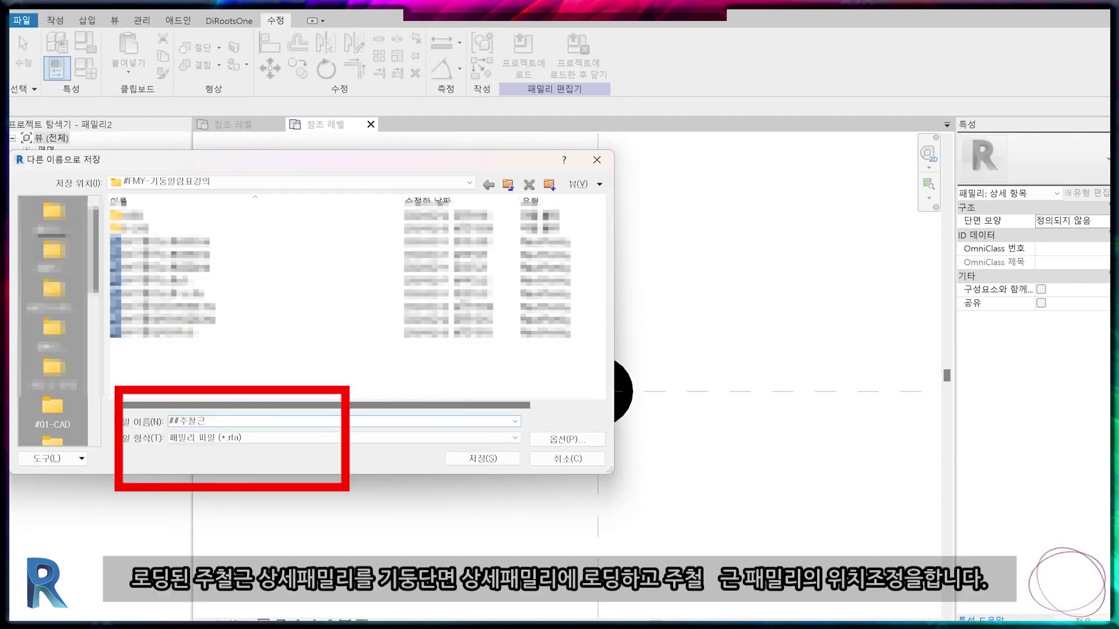
key("Return")
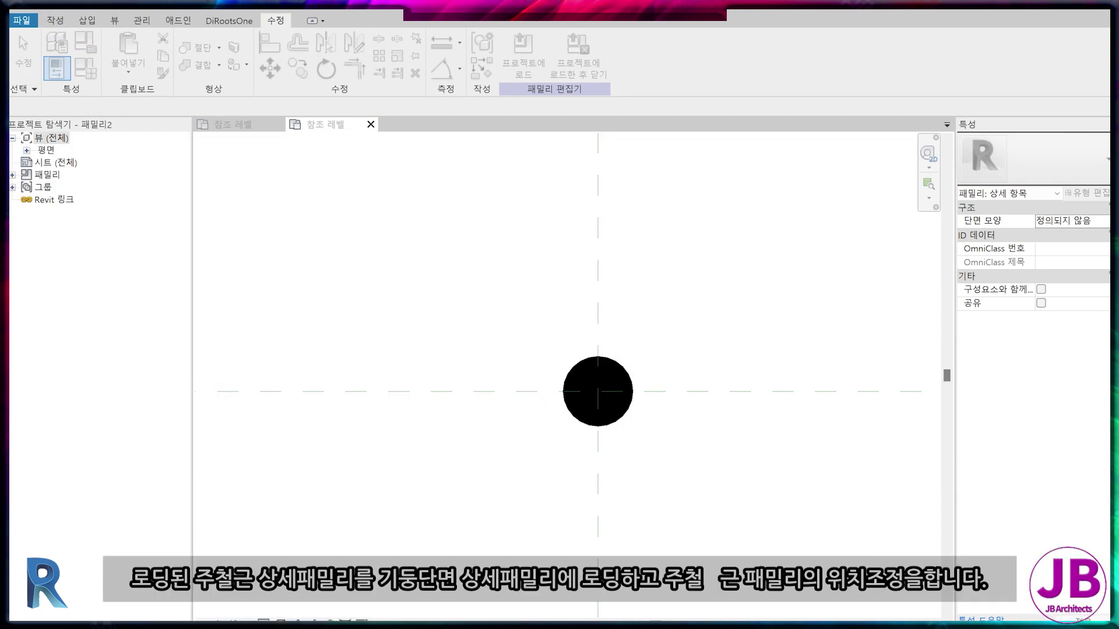
left_click(590, 48)
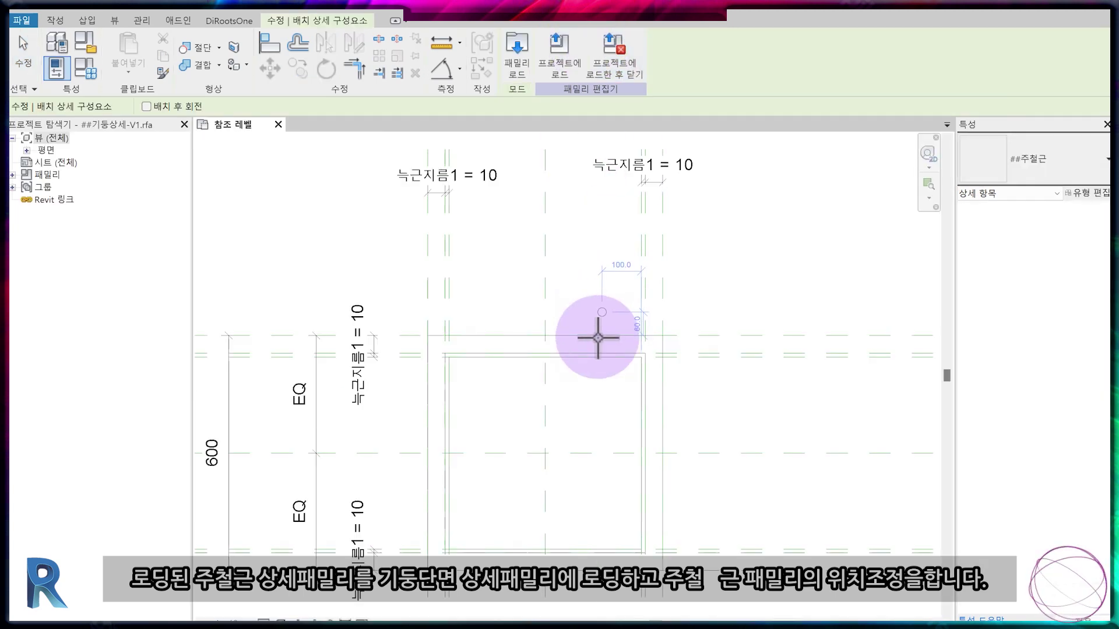
- Place one ##주철근 detail component inside the column section near its upper-right corner
left_click(613, 382)
key("Escape")
scroll(655, 243, "up", 3)
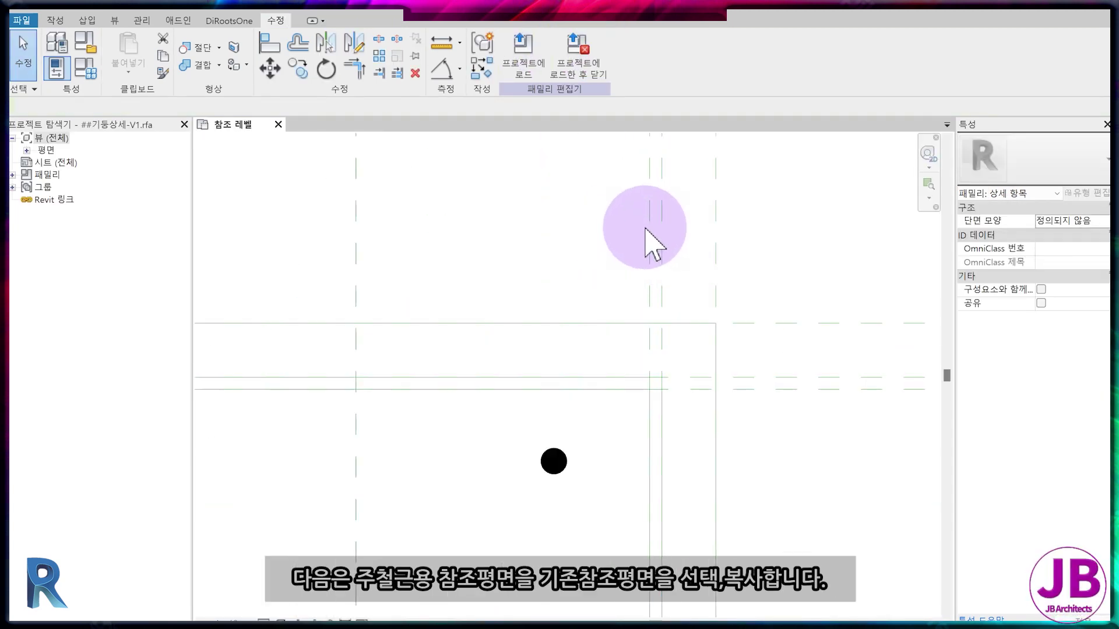
- Copy the innermost vertical reference plane on the column's right side 22 mm towards the column centre
left_click(650, 227)
key("c")
key("o")
left_click(650, 228)
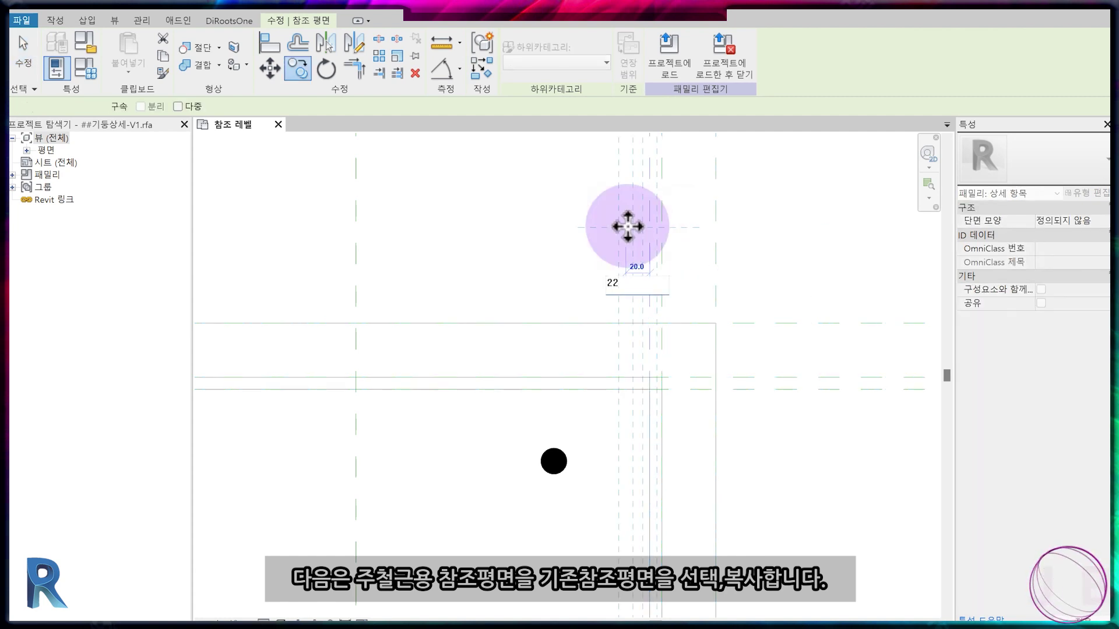
key("Return")
scroll(453, 420, "up", 3)
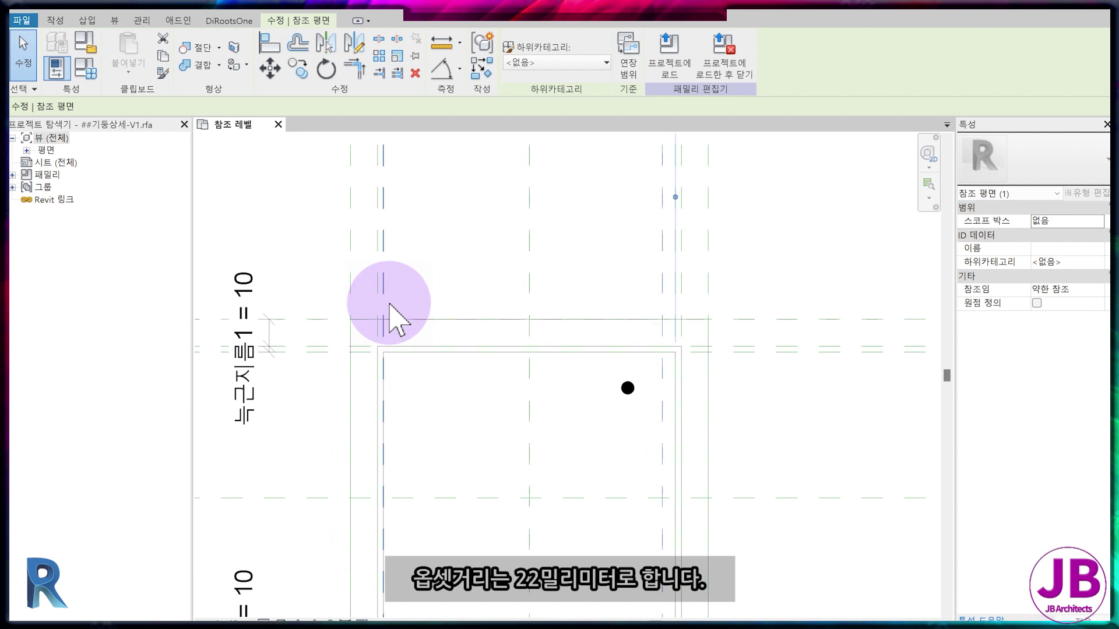
- Copy the innermost horizontal reference plane along the column's upper side 22 mm down into the section
left_click(363, 356)
key("c")
key("o")
left_click(269, 379)
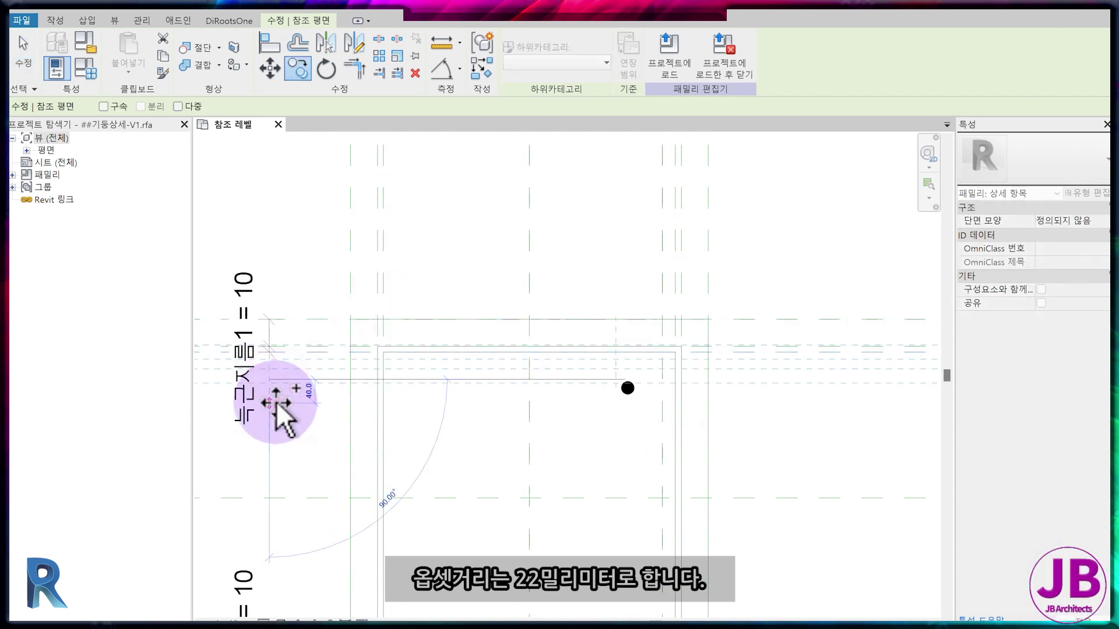
type("22")
key("Return")
key("Escape")
- Mirror the copied right-hand vertical reference plane about the column's central vertical reference plane
left_click(661, 271)
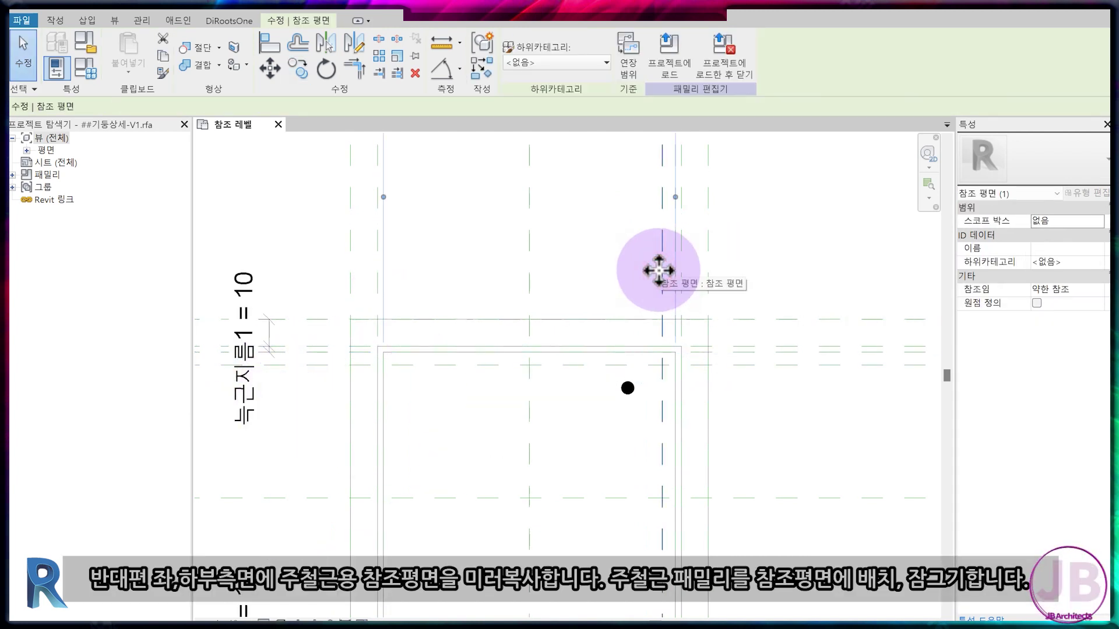
key("m")
key("m")
left_click(530, 306)
scroll(530, 320, "down", 2)
scroll(612, 402, "up", 3)
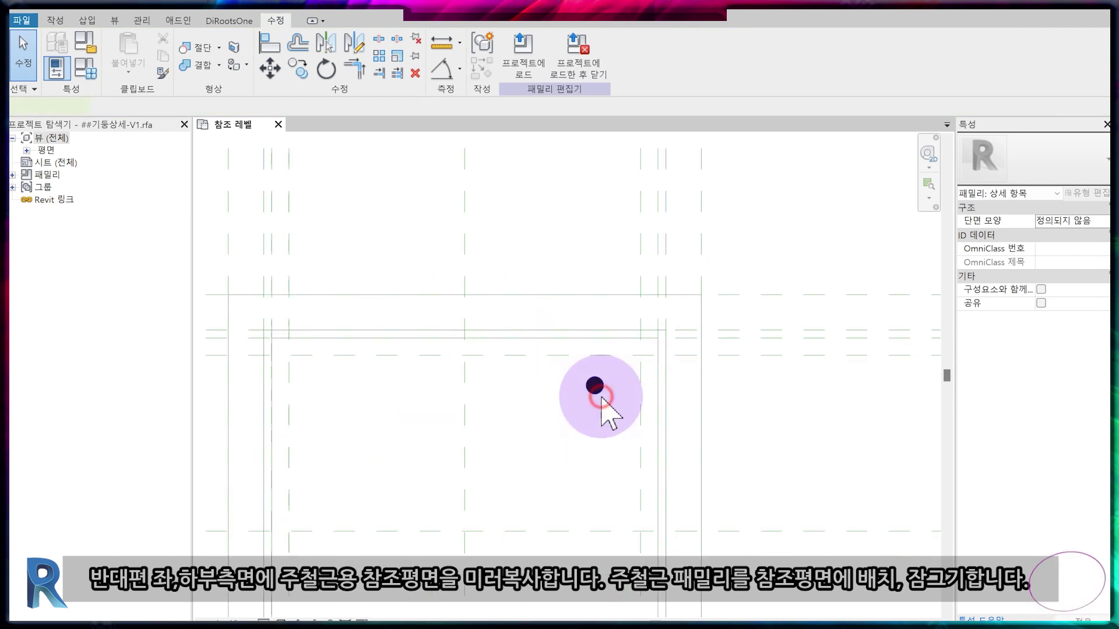
- Move the main rebar into the upper-right corner between the inner stirrup planes and the copied reference planes
left_click(600, 392)
left_click_drag(600, 387, 718, 315)
key("Escape")
scroll(712, 317, "up", 1)
key("a")
key("l")
scroll(691, 302, "up", 3)
key("Escape")
left_click(701, 303)
key("m")
key("v")
left_click(691, 267)
- Align the main rebar's upper edge with the inner horizontal stirrup reference plane
key("a")
key("l")
left_click(714, 259)
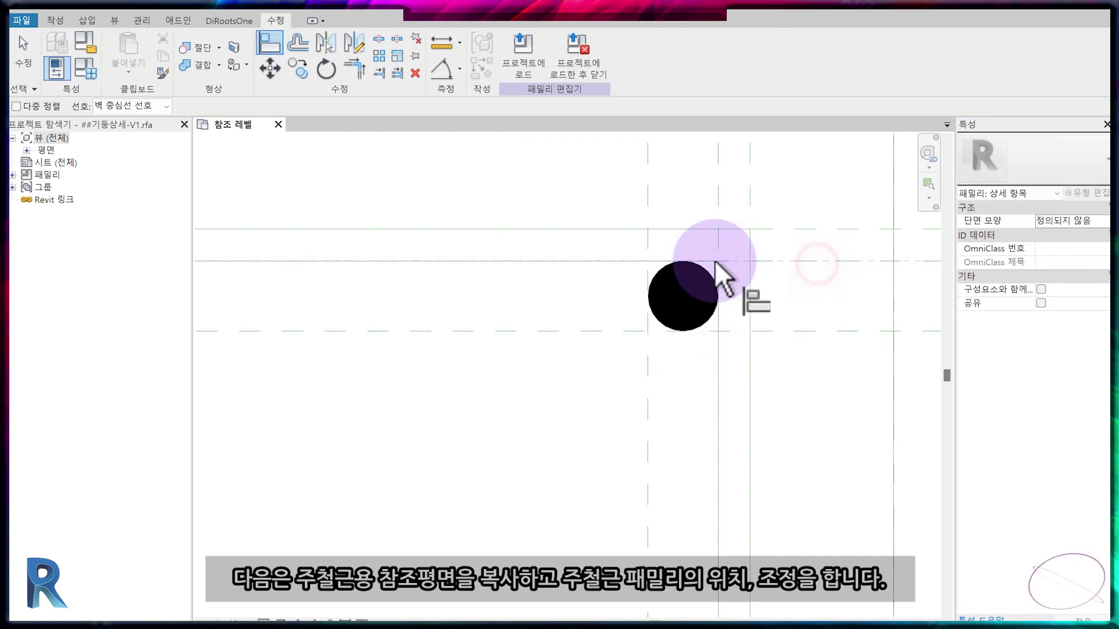
key("Escape")
scroll(664, 373, "down", 5)
middle_click_drag(654, 388, 699, 362)
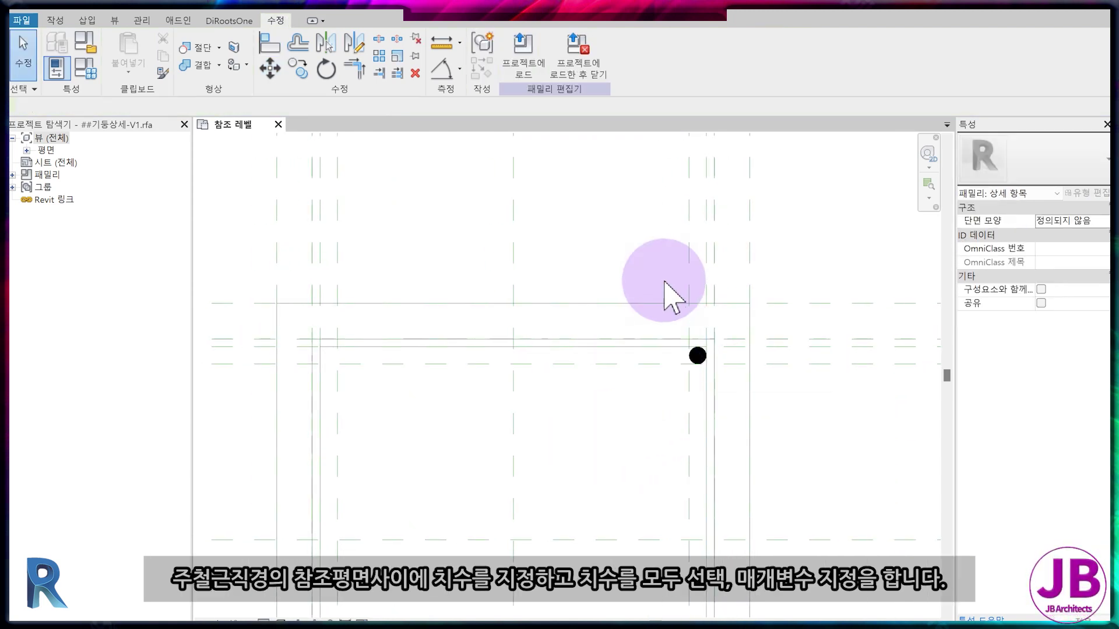
- Add an aligned dimension between the inner stirrup plane and the main rebar plane above the column's upper-right corner
middle_click_drag(504, 160, 619, 374)
scroll(442, 292, "up", 1)
key("d")
key("i")
middle_click_drag(737, 299, 556, 353)
left_click(736, 325)
left_click(759, 332)
left_click(745, 336)
- Add aligned dimensions between the horizontal inner stirrup planes and main rebar planes along the column's left side
middle_click_drag(262, 574, 548, 259)
scroll(464, 431, "up", 1)
left_click(437, 483)
left_click(434, 457)
left_click(414, 465)
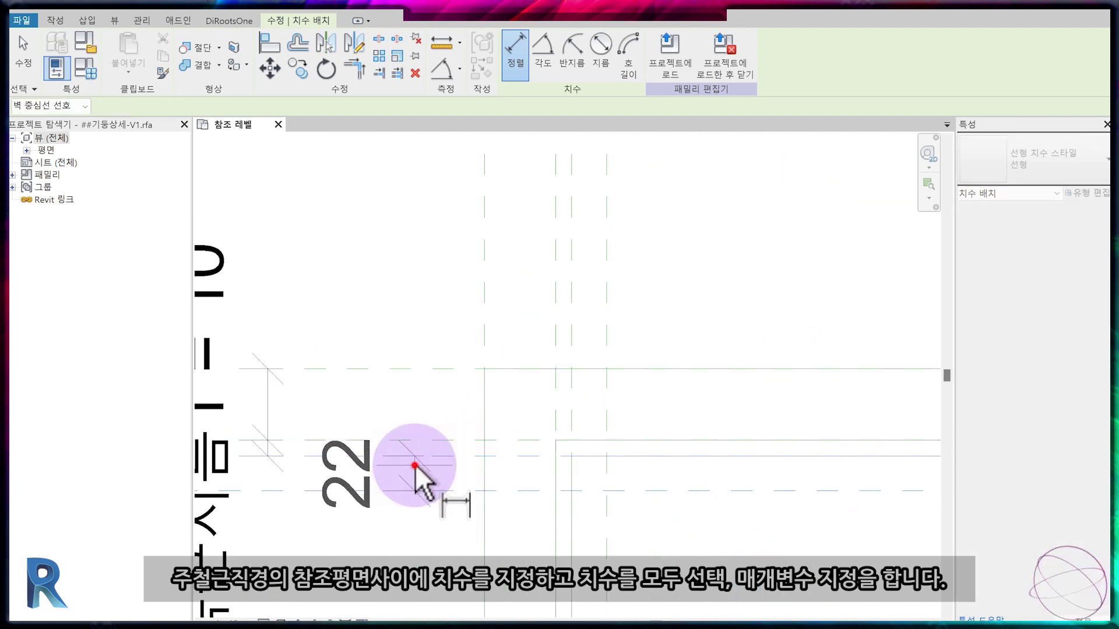
scroll(414, 464, "down", 3)
left_click(404, 450)
left_click(405, 465)
scroll(404, 463, "up", 2)
left_click(398, 459)
key("Escape")
- Label the four 22 mm dimensions between the reference planes with the shared type parameter 주근직경, grouped under 설정
left_click(399, 460)
scroll(400, 460, "down", 3)
middle_click_drag(427, 317, 412, 488)
left_click(351, 353, "ctrl")
left_click(444, 230, "ctrl")
left_click(752, 236, "ctrl")
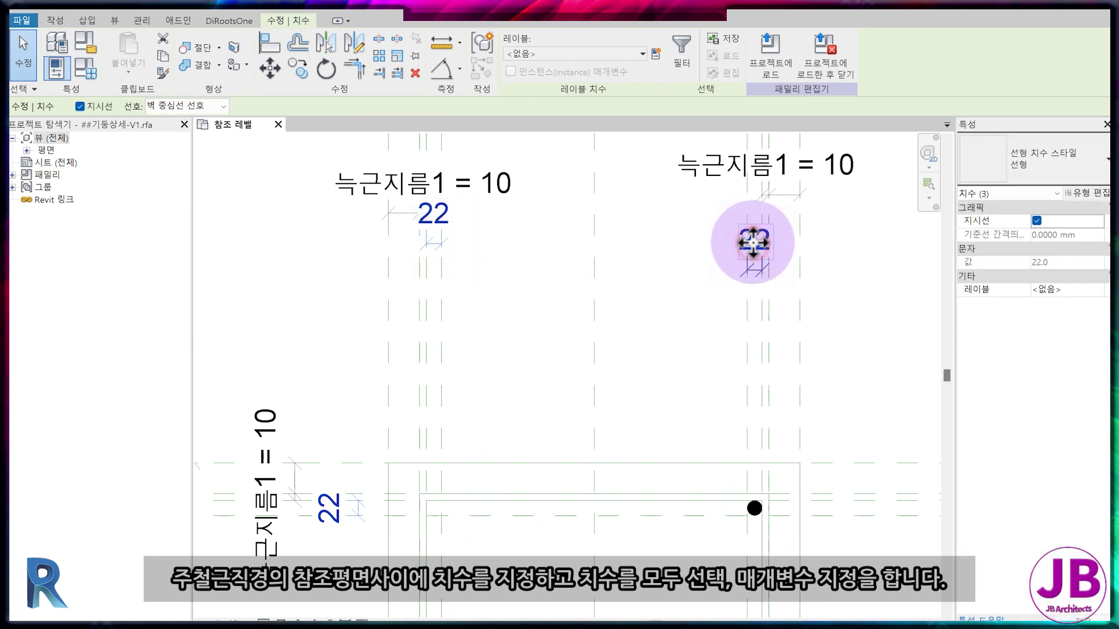
left_click(653, 56)
left_click(701, 312)
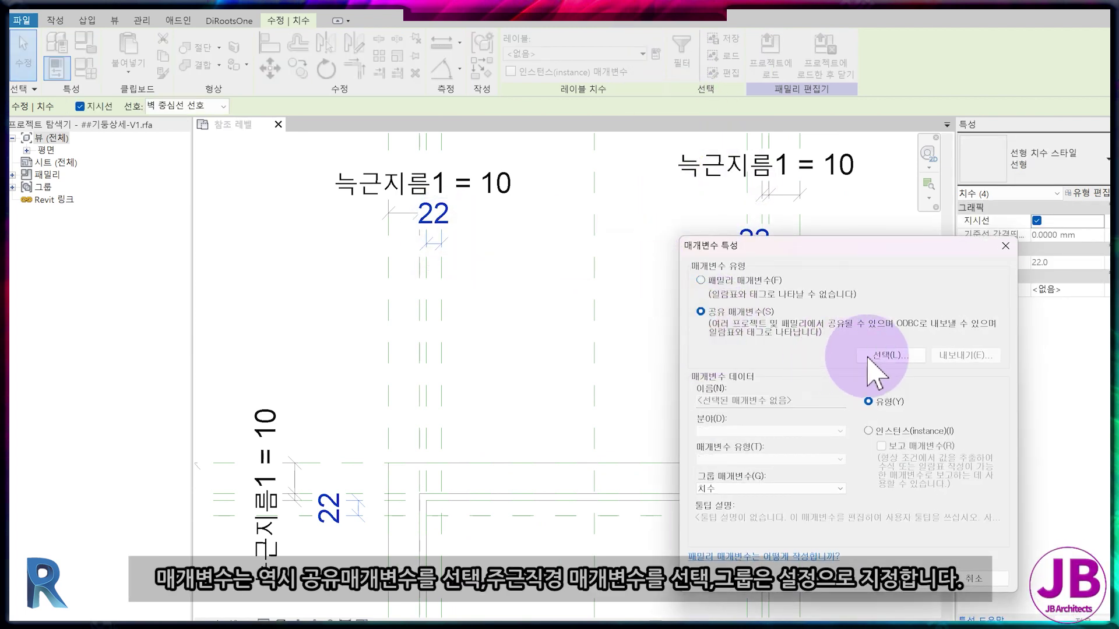
left_click(886, 355)
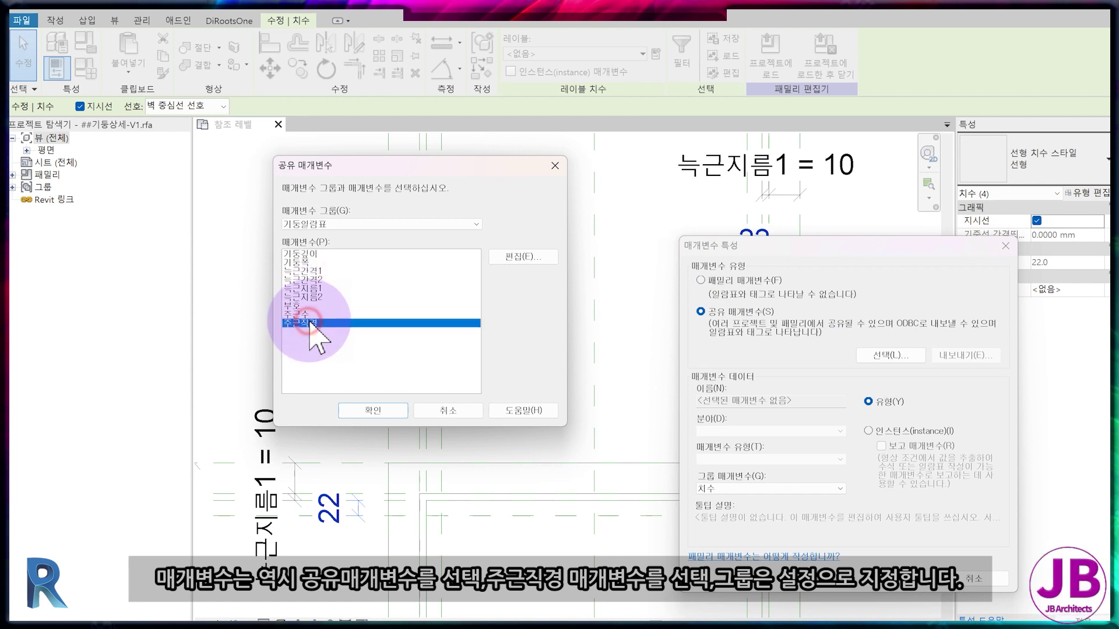
left_click(373, 410)
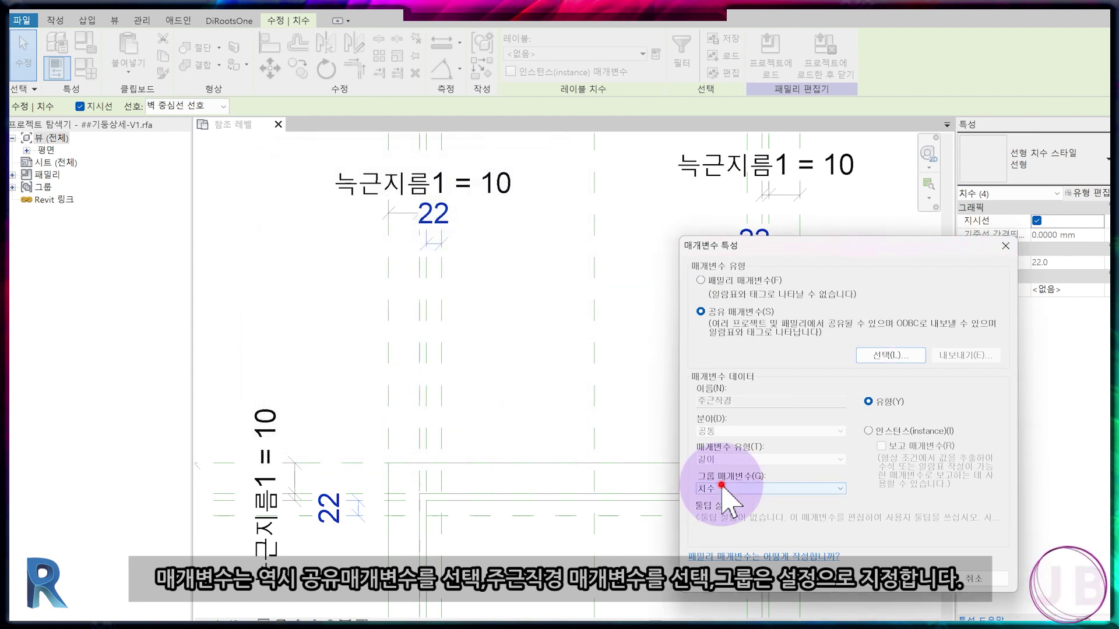
left_click(752, 489)
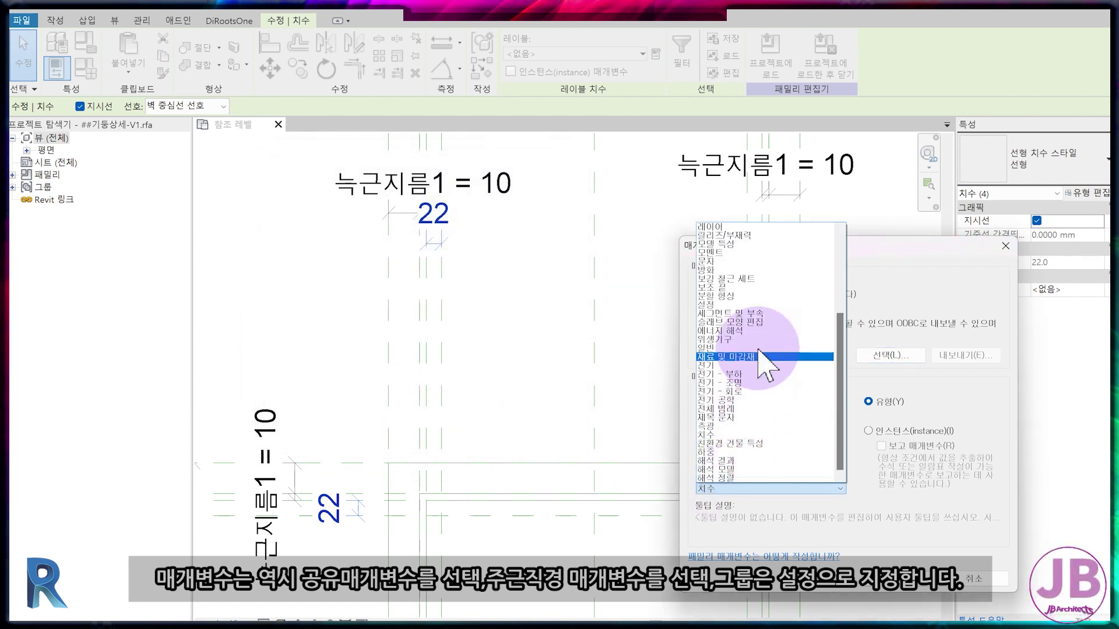
left_click(758, 304)
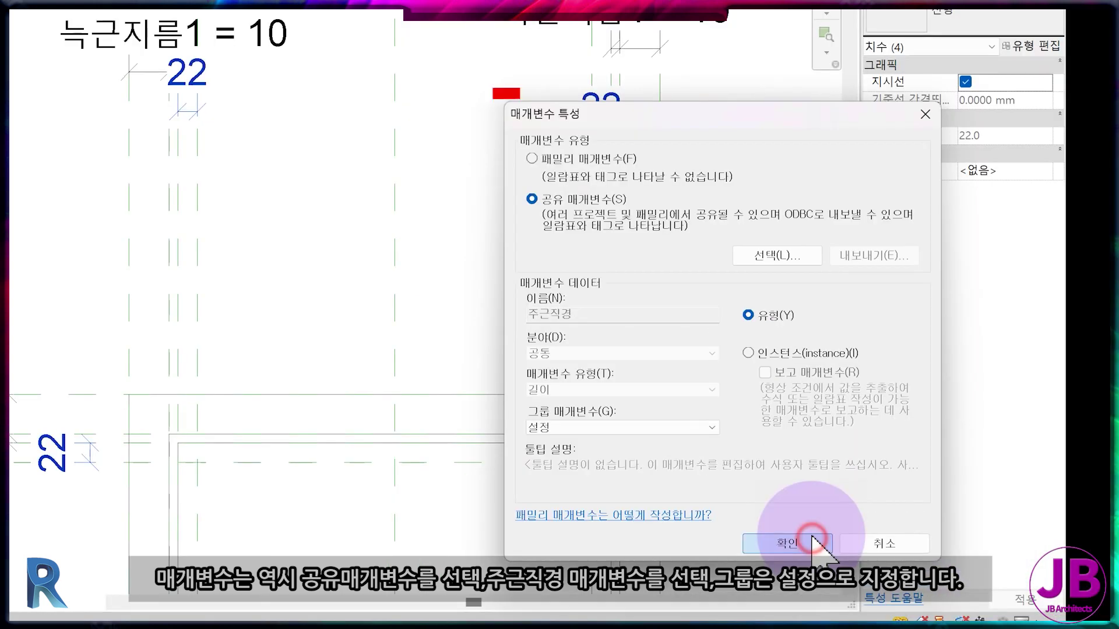
left_click(813, 539)
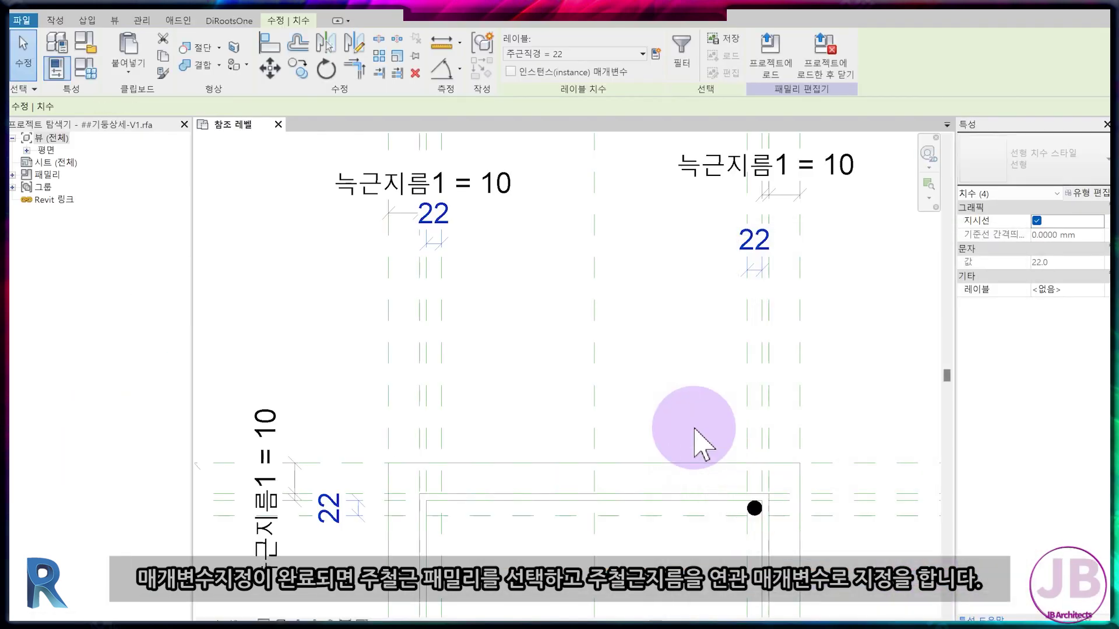
- Associate the nested main rebar's 주근직경 type parameter with the column family's 주근직경 parameter
scroll(712, 460, "up", 3)
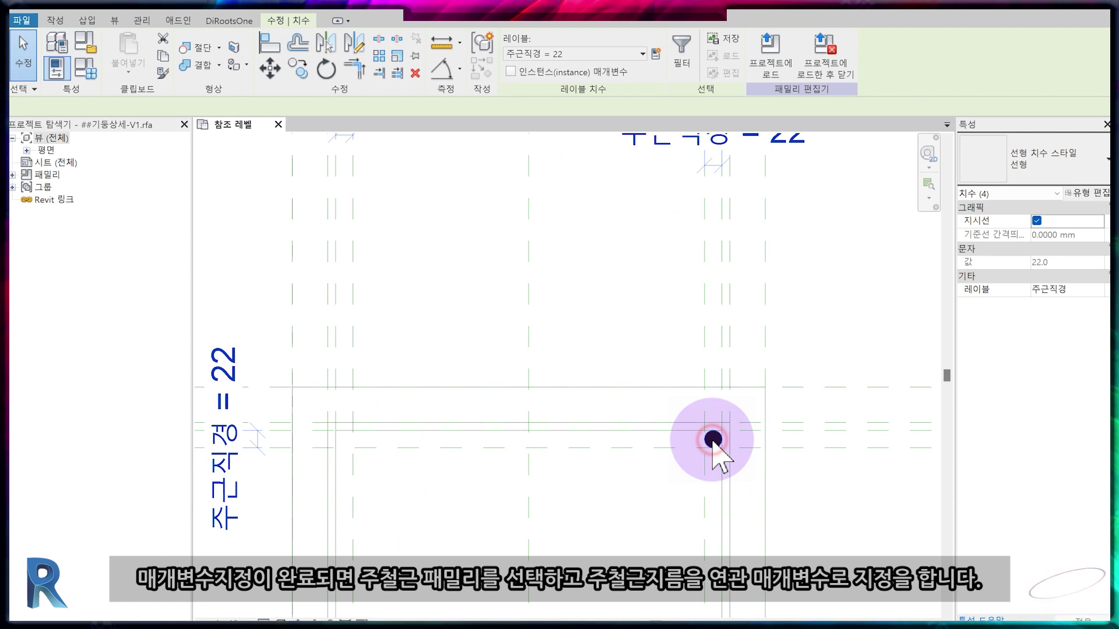
left_click(712, 440)
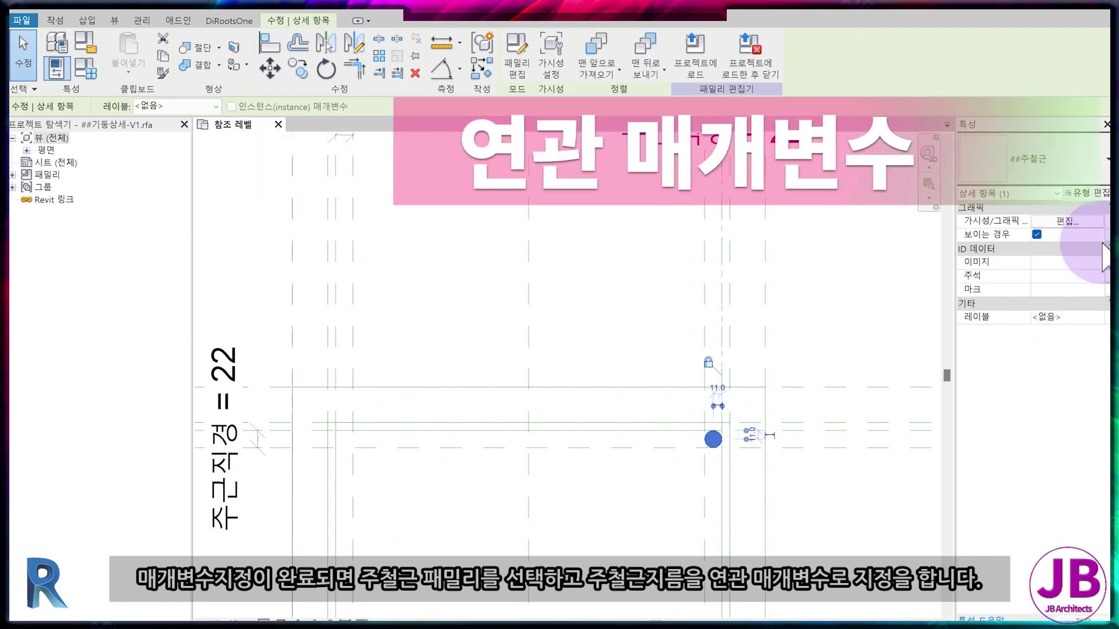
left_click(1098, 196)
left_click(376, 183)
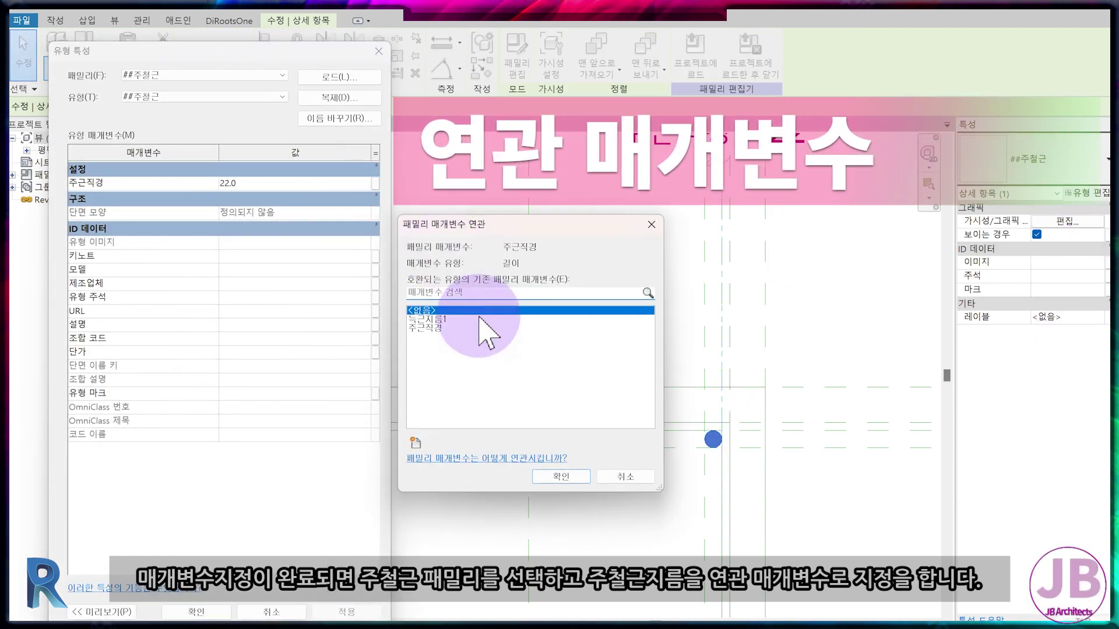
left_click(437, 328)
left_click(557, 477)
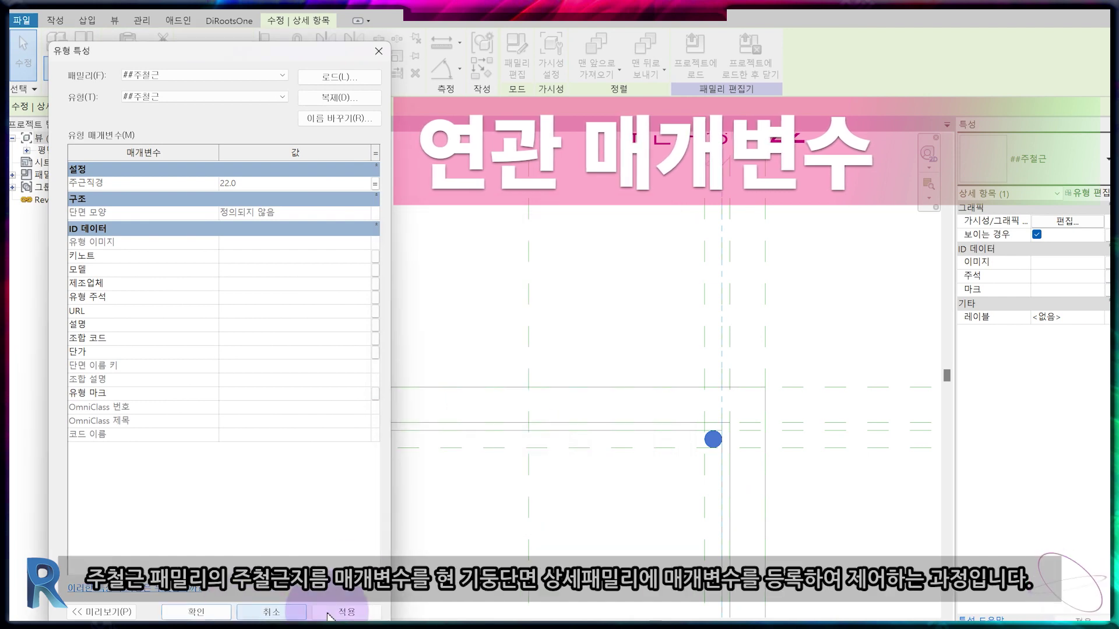
left_click(259, 611)
- Copy the main rebar from the column's upper-right corner to its upper-left corner
scroll(549, 513, "down", 3)
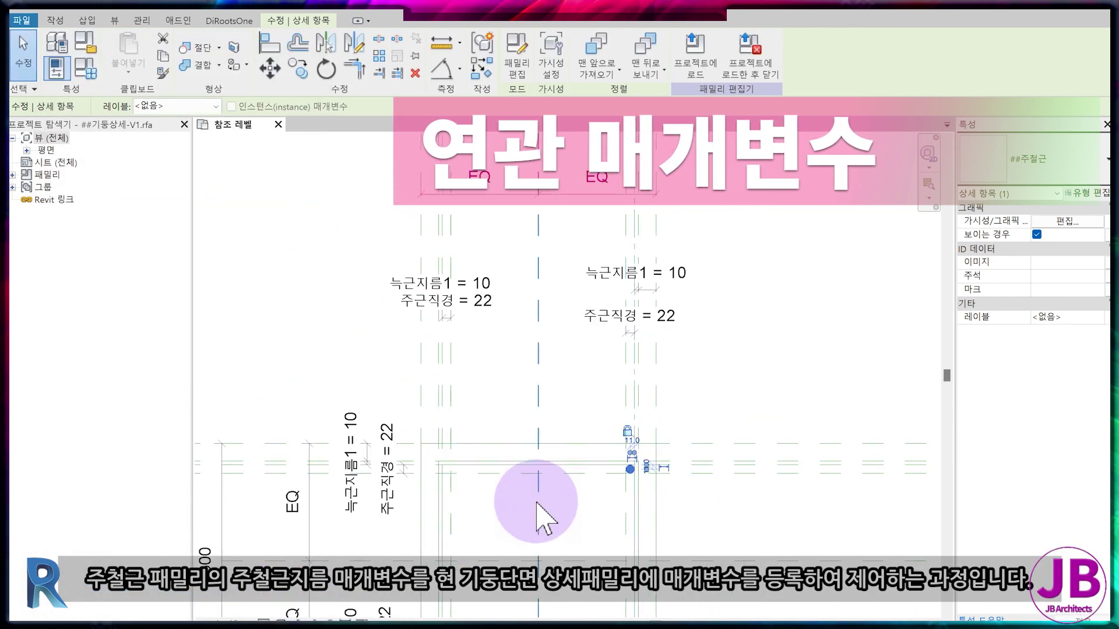
key("c")
key("o")
scroll(635, 481, "up", 5)
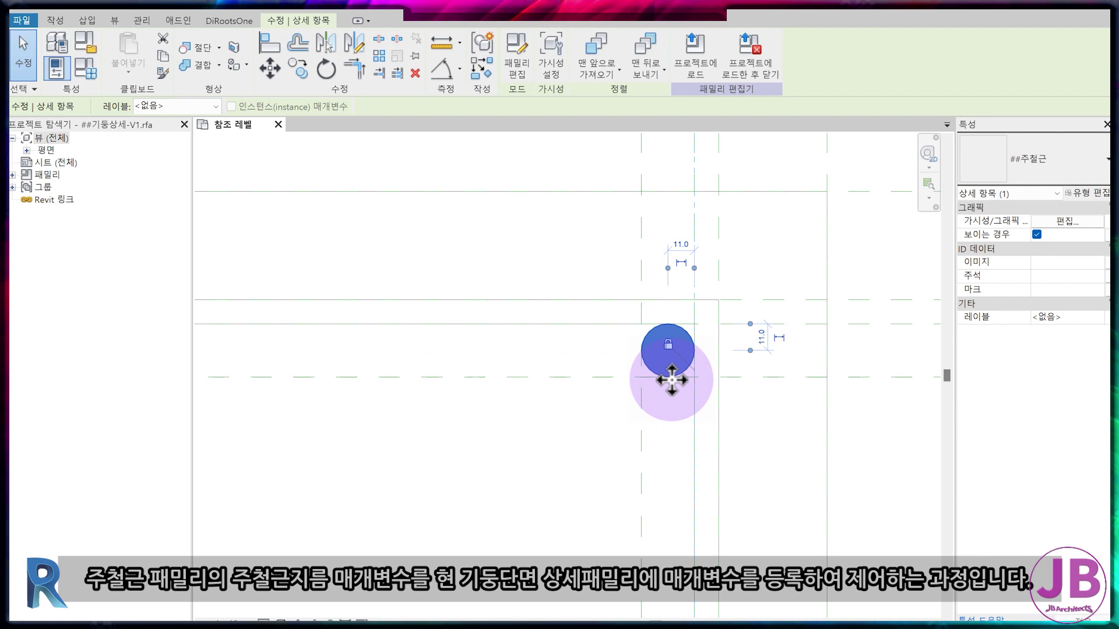
- Open the main rebar family for editing and copy its vertical centre reference plane to both side edges of the bar
left_click(526, 75)
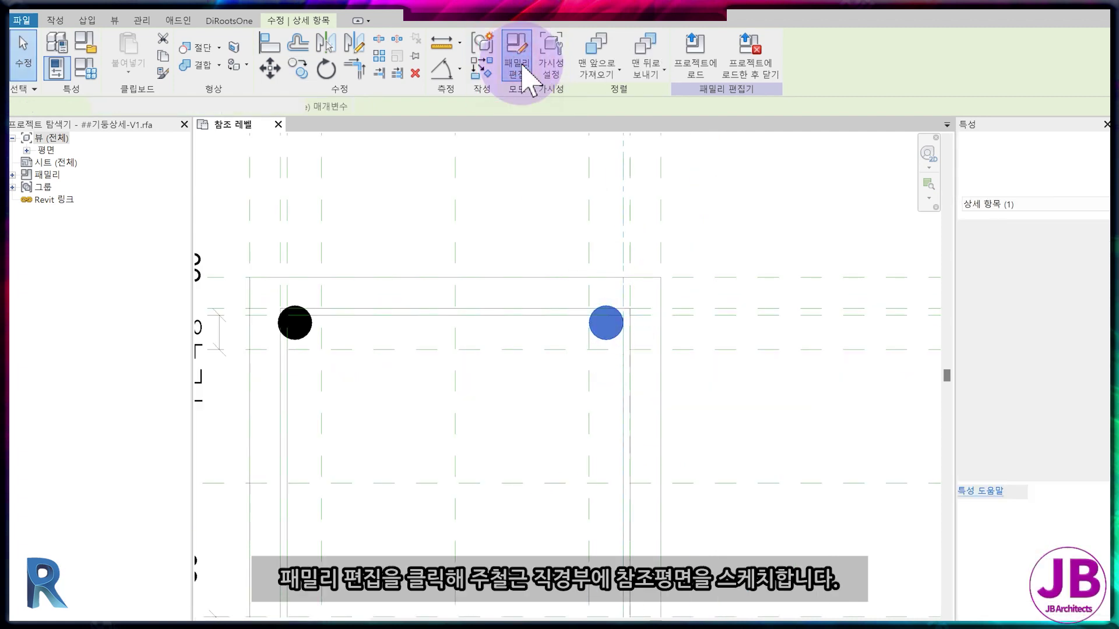
scroll(594, 356, "up", 2)
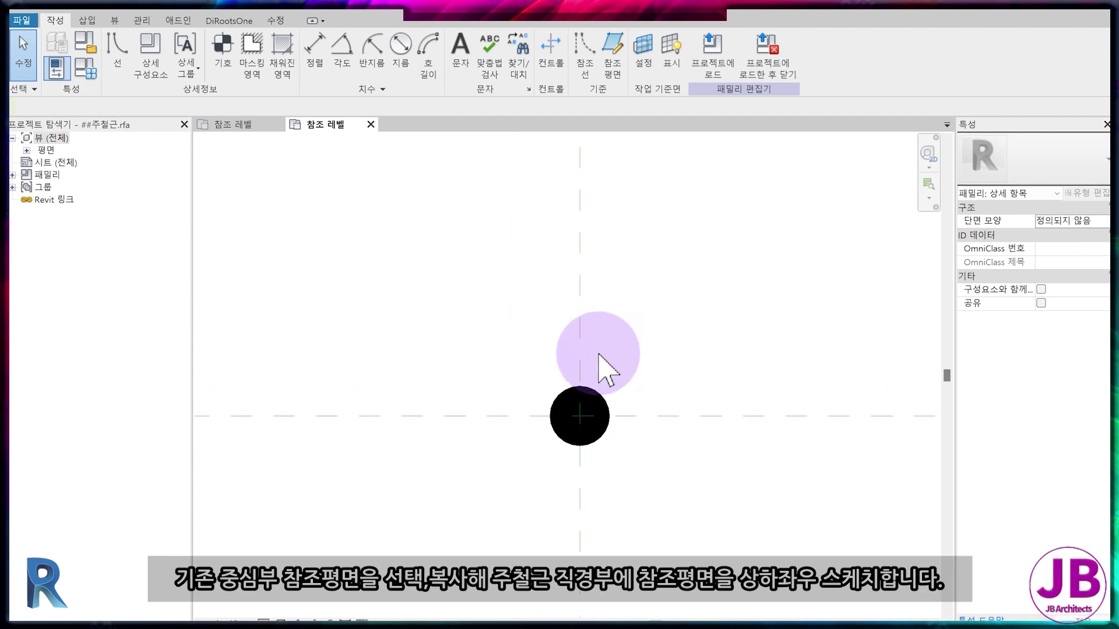
left_click(581, 334)
scroll(583, 338, "up", 2)
key("c")
key("o")
left_click(576, 495)
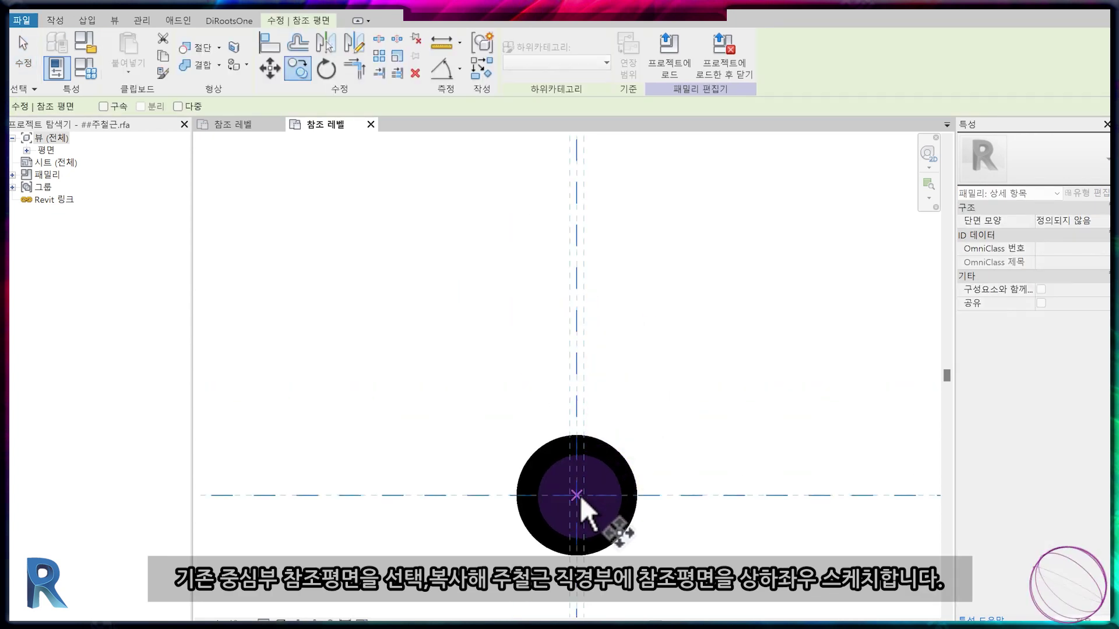
left_click(635, 500)
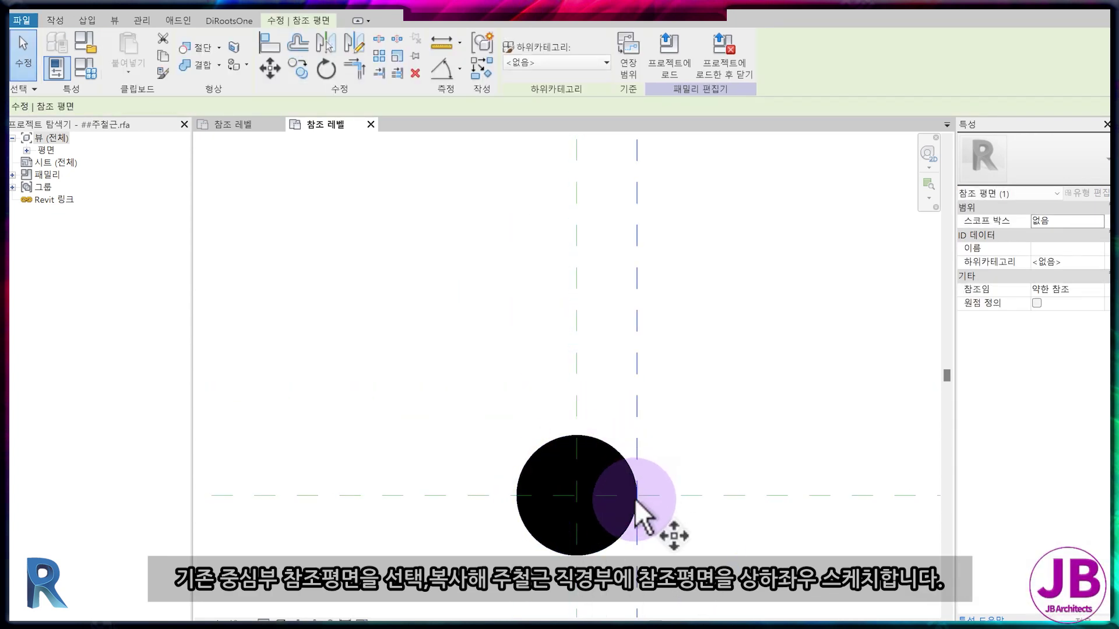
key("c")
key("o")
left_click(637, 500)
left_click(516, 499)
- Copy the horizontal centre reference plane to the upper and lower edges of the bar
left_click(729, 493)
key("c")
key("o")
left_click(578, 494)
left_click(582, 438)
left_click(580, 554)
- Add overall aligned dimensions between the outer vertical planes and between the outer horizontal planes around the bar
scroll(579, 548, "down", 3)
key("d")
key("i")
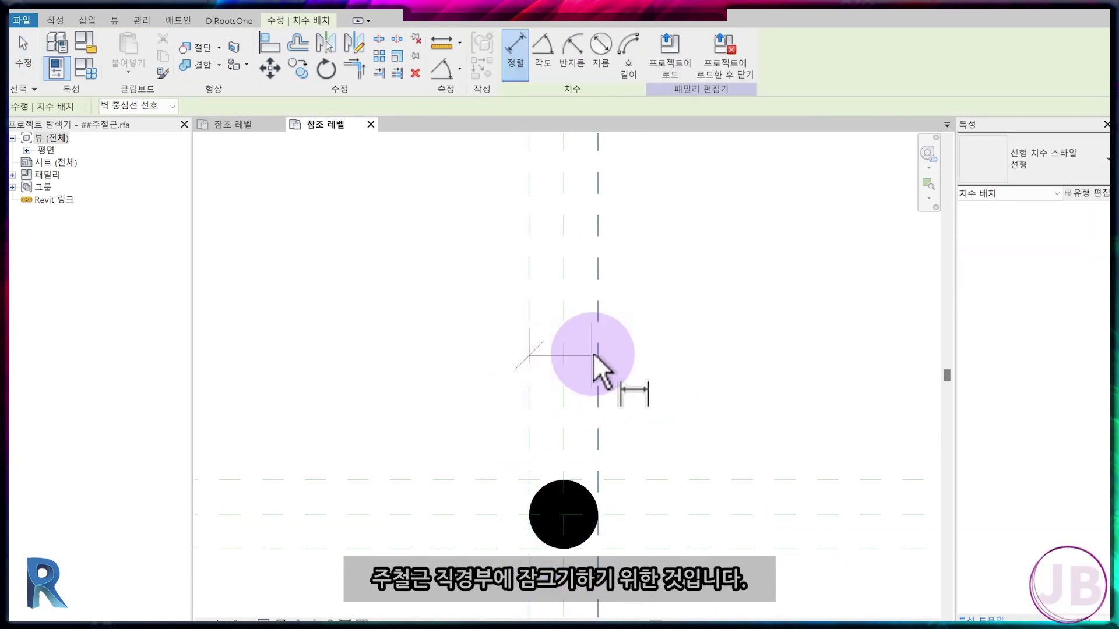
left_click(597, 353)
left_click(666, 321)
left_click(741, 480)
left_click(731, 549)
left_click(732, 527)
key("Escape")
key("Escape")
- Label both overall diameter dimensions of the bar with the parameter 주근직경
left_click(733, 528)
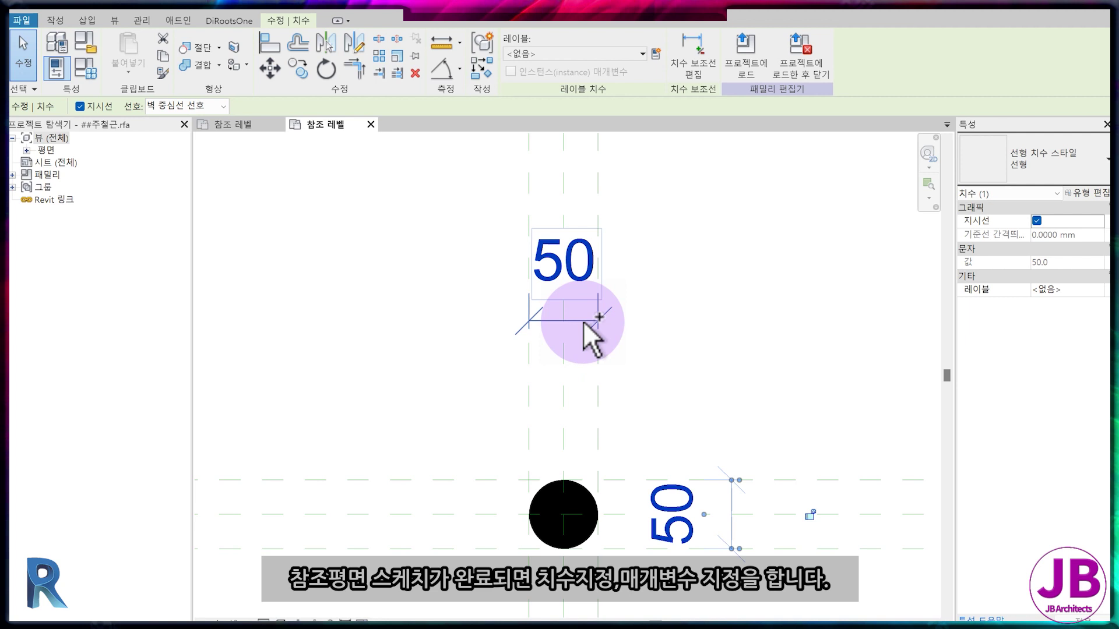
left_click(583, 321, "ctrl")
left_click(641, 54)
left_click(609, 99)
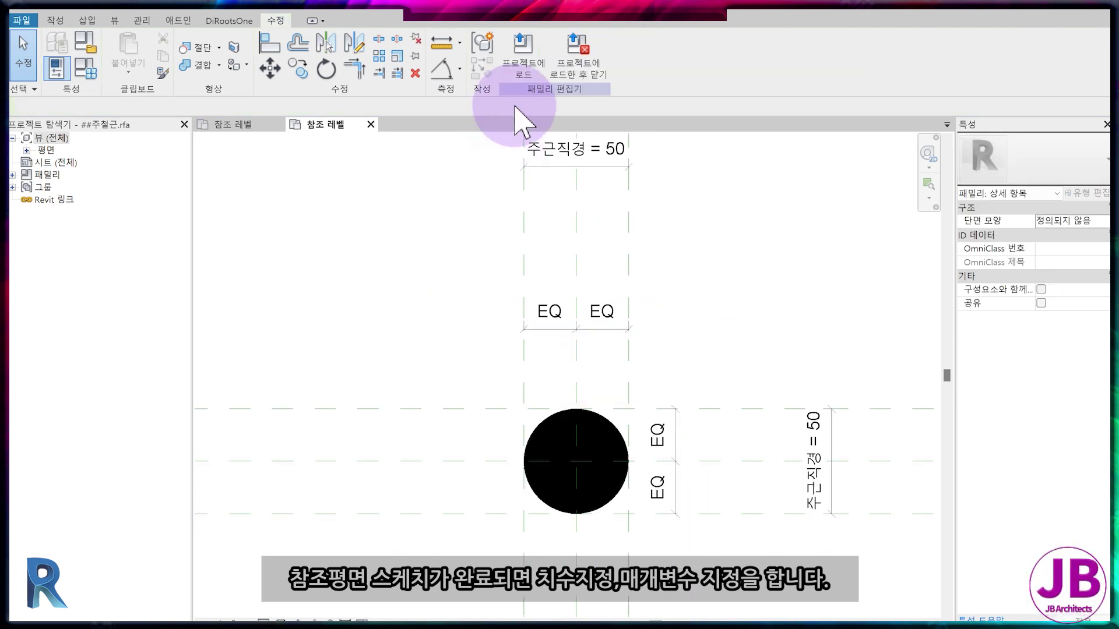
- Set the rebar family's 주근직경 value to 22 mm and apply it
left_click(56, 68)
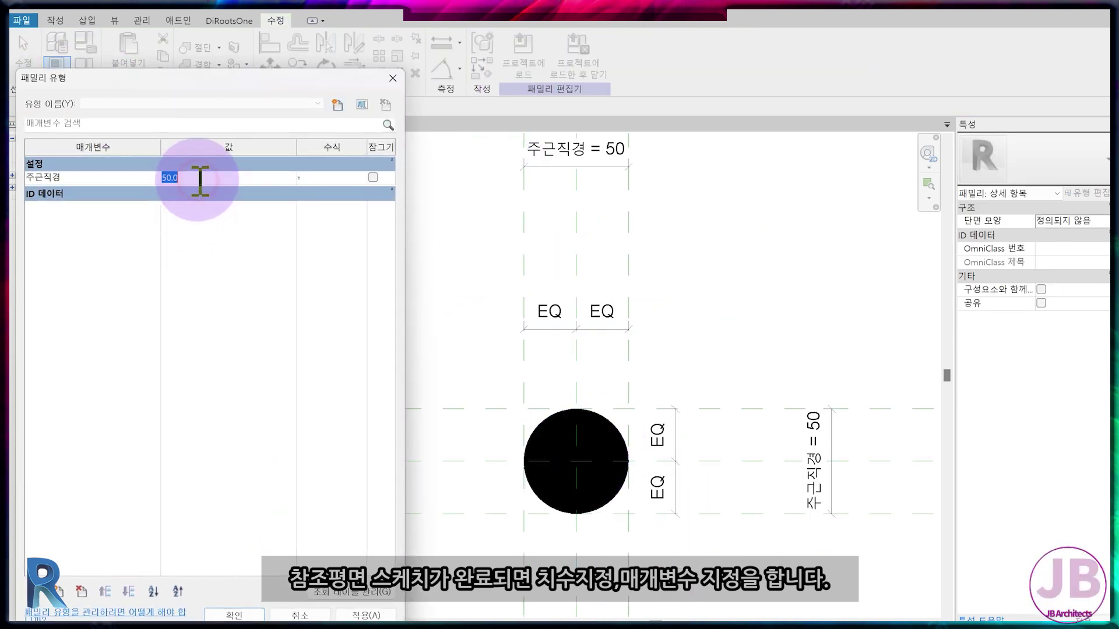
left_click(362, 618)
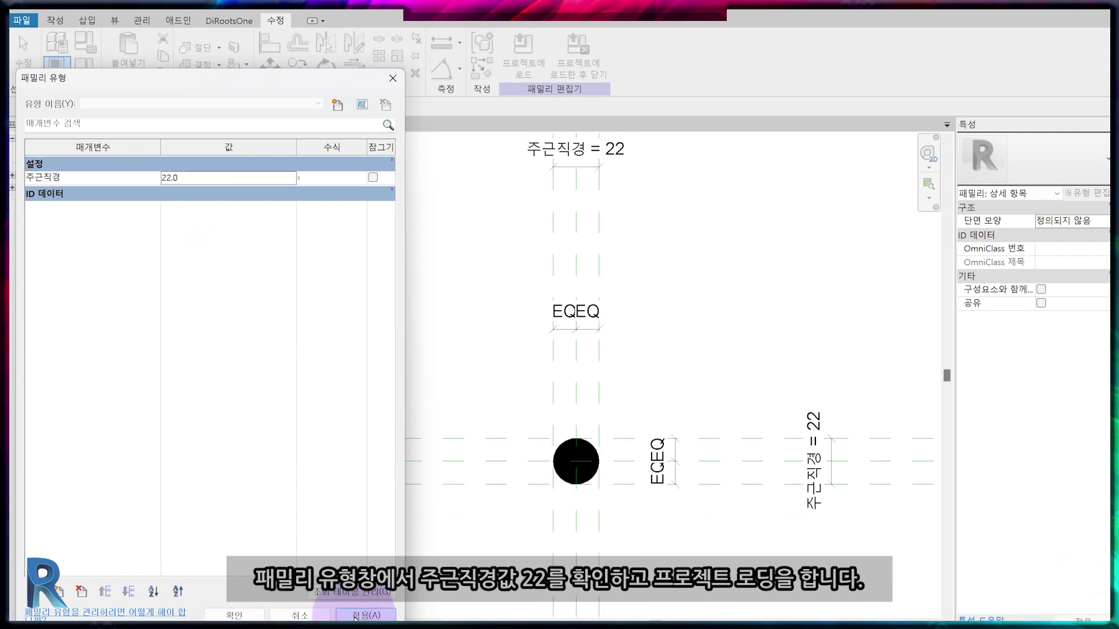
left_click(233, 615)
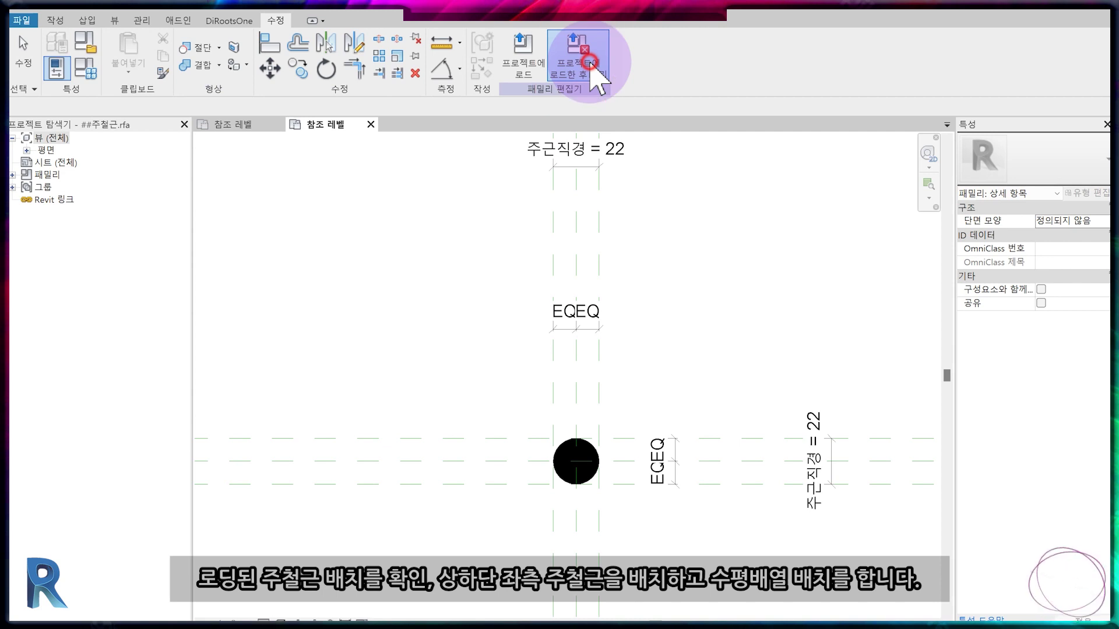
- Load the edited main rebar family into the column section family and close it
left_click(590, 62)
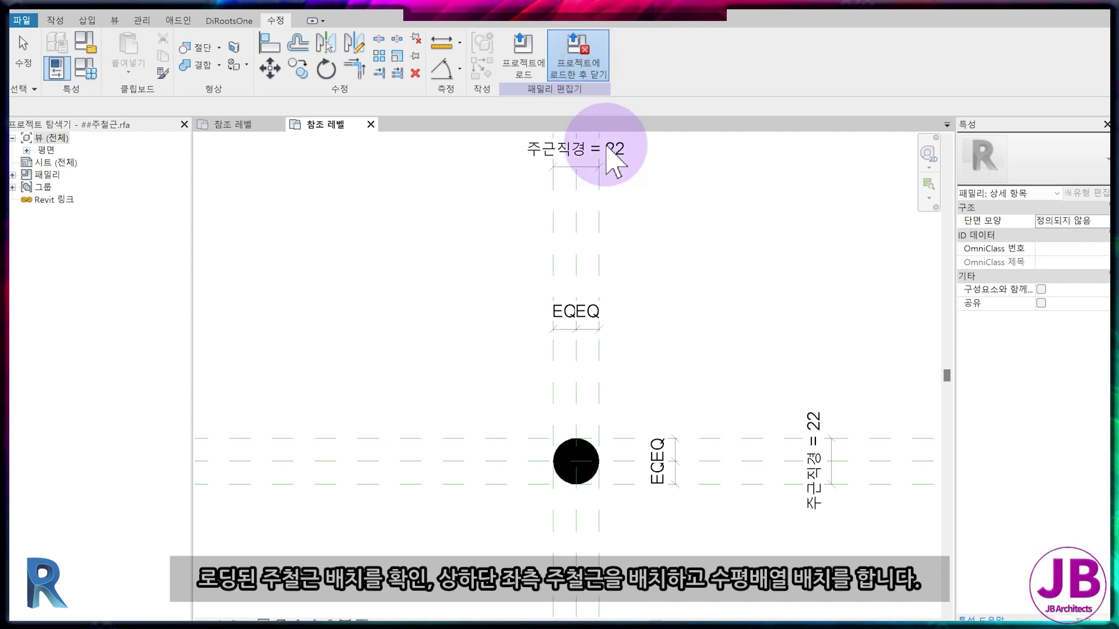
left_click(542, 343)
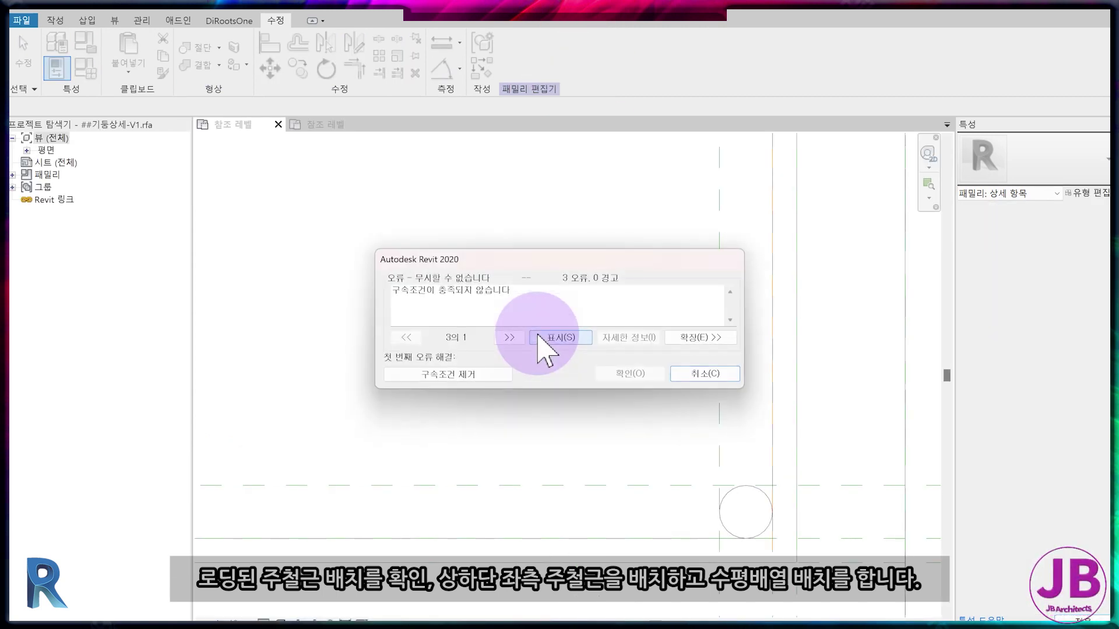
left_click(536, 338)
left_click(537, 432)
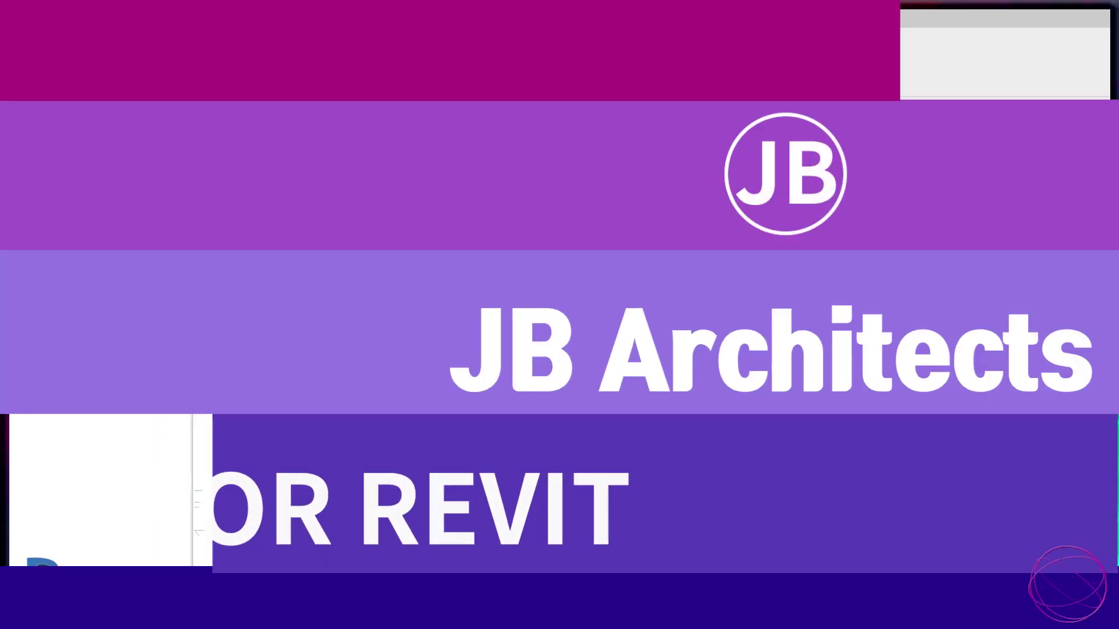
- Array the upper-left and lower-left main rebars horizontally as two grouped items, placing the last at the right-hand rebar plane
left_click(491, 254)
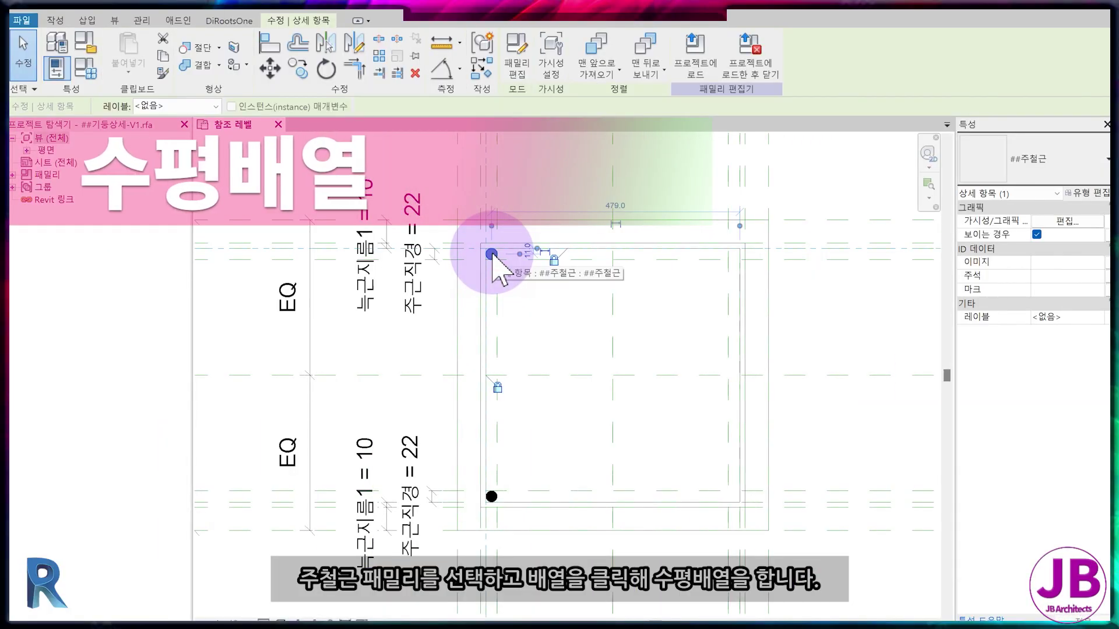
left_click(496, 496, "ctrl")
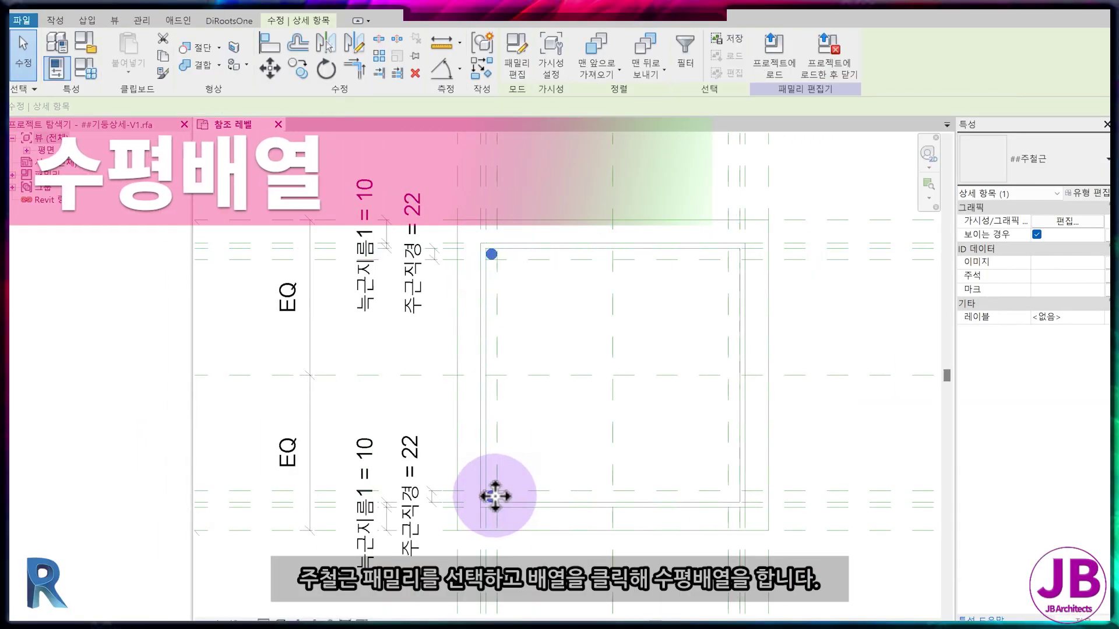
left_click(380, 57)
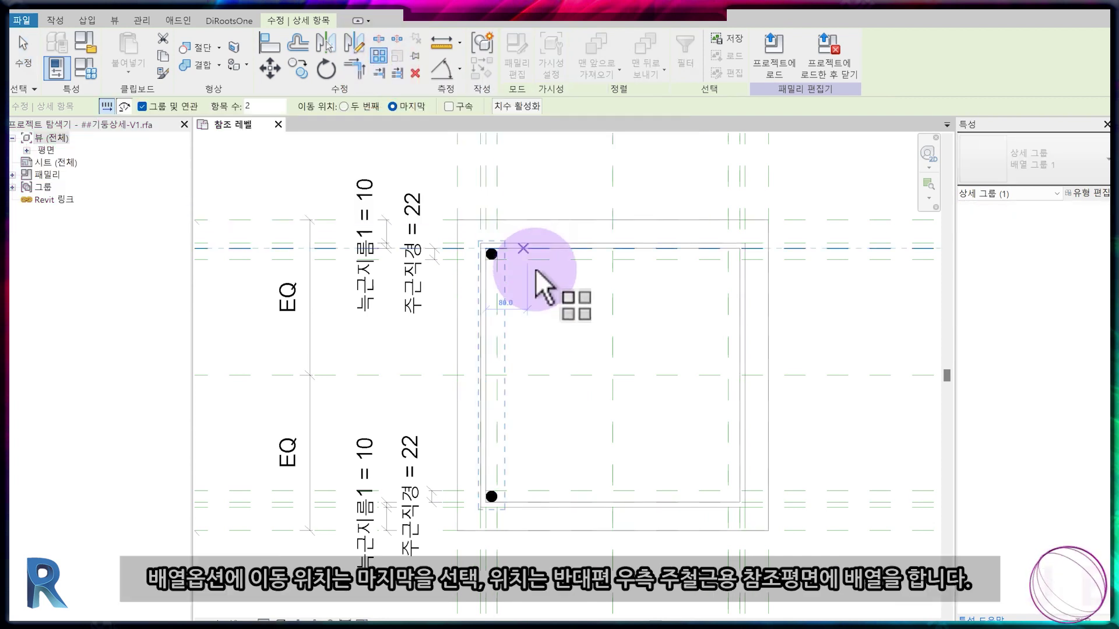
scroll(535, 271, "up", 3)
left_click_drag(441, 285, 879, 190)
left_click(878, 190)
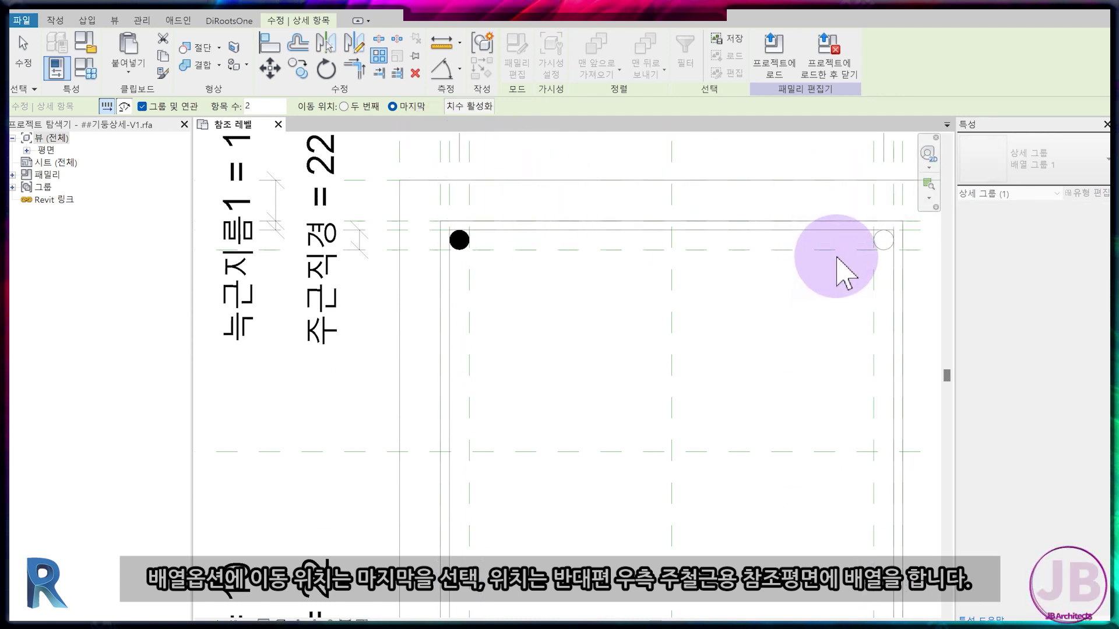
left_click(446, 275)
scroll(501, 326, "down", 3)
- Label the horizontal array count with a new type family parameter named 수평배열개수
left_click(512, 206)
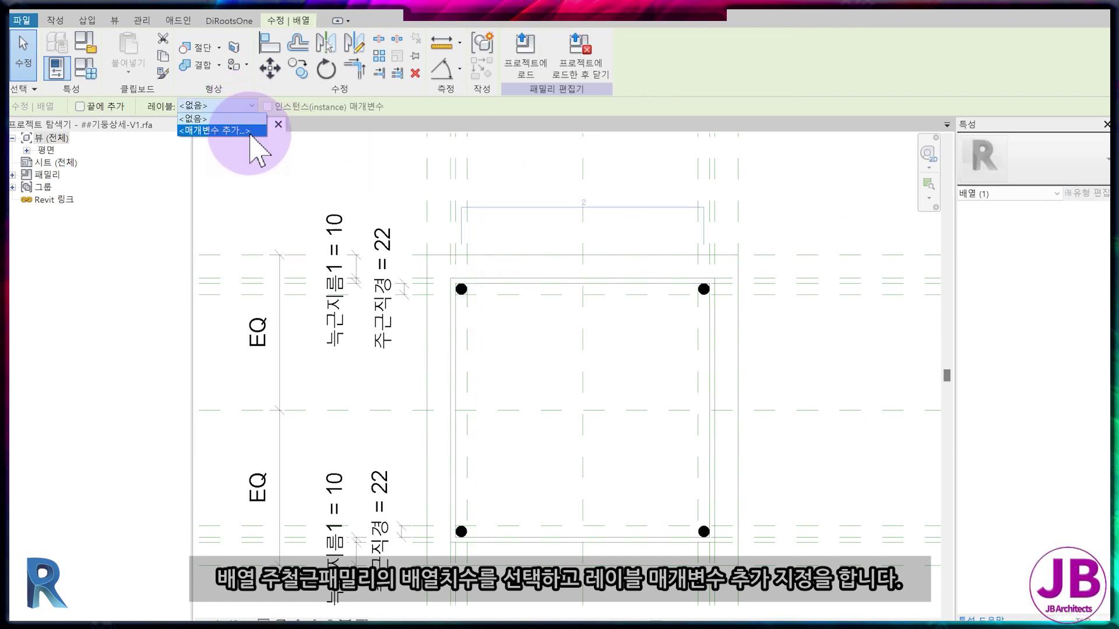
left_click(250, 135)
type("수평배열개수")
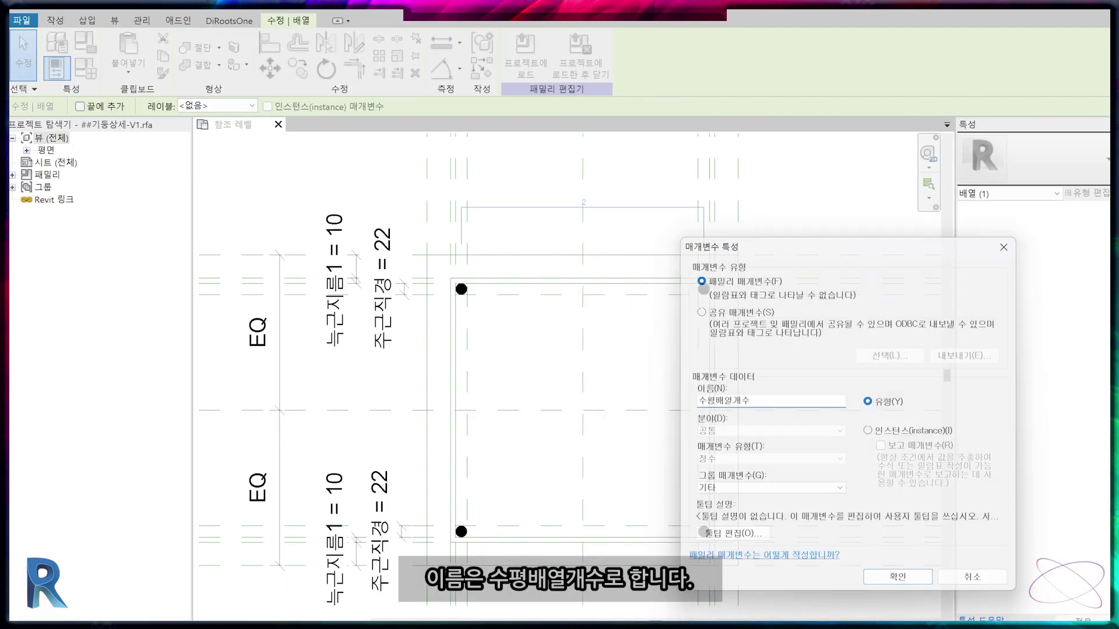
key("Return")
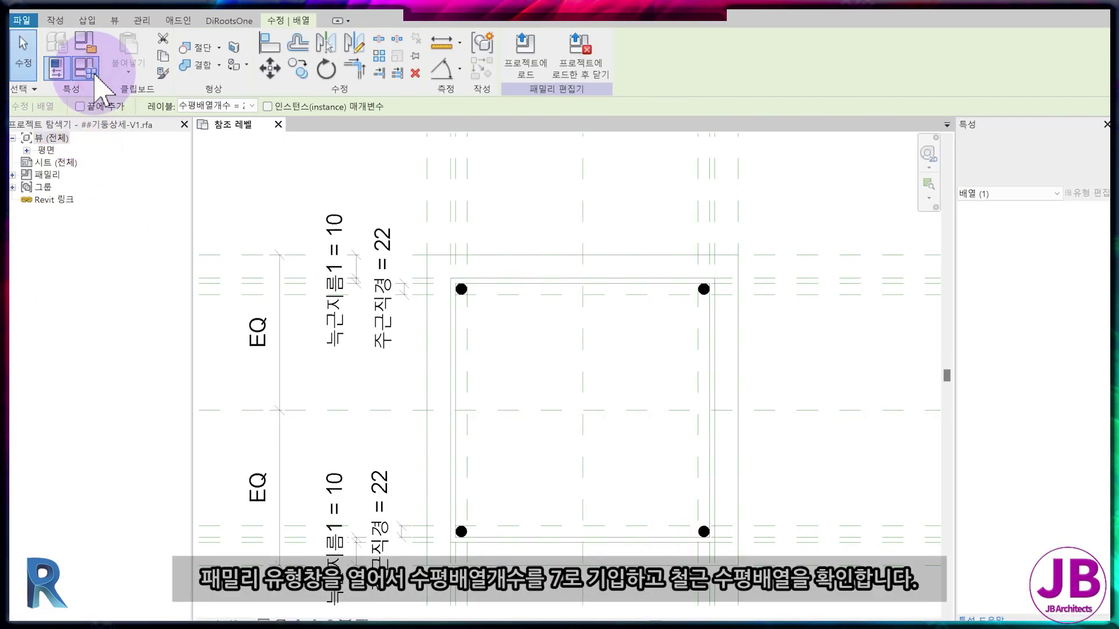
- Set the 수평배열개수 value to 7 in the family types and apply it
left_click(93, 73)
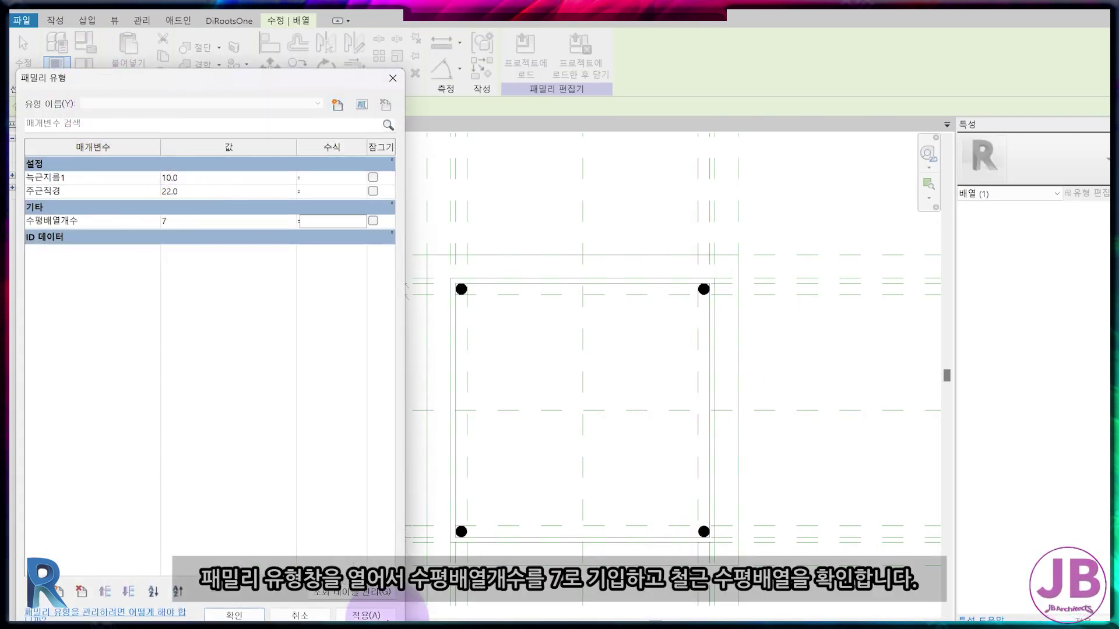
left_click(366, 614)
left_click(233, 615)
left_click(494, 296)
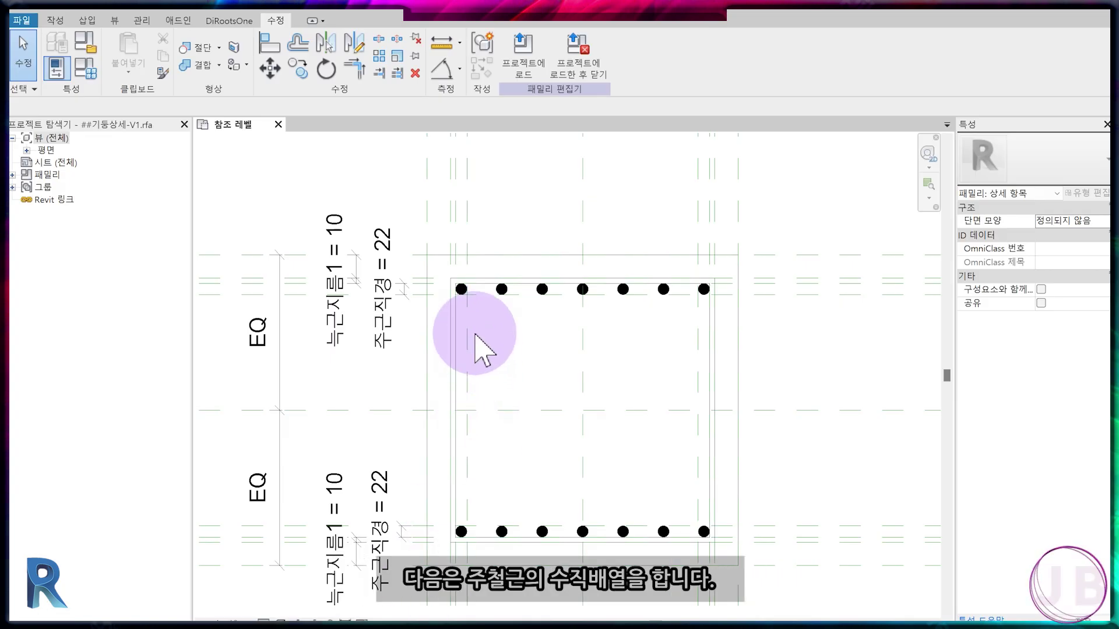
- Copy the first and last rebar groups of the horizontal array about 85 mm downward
left_click(461, 289)
scroll(461, 287, "up", 3)
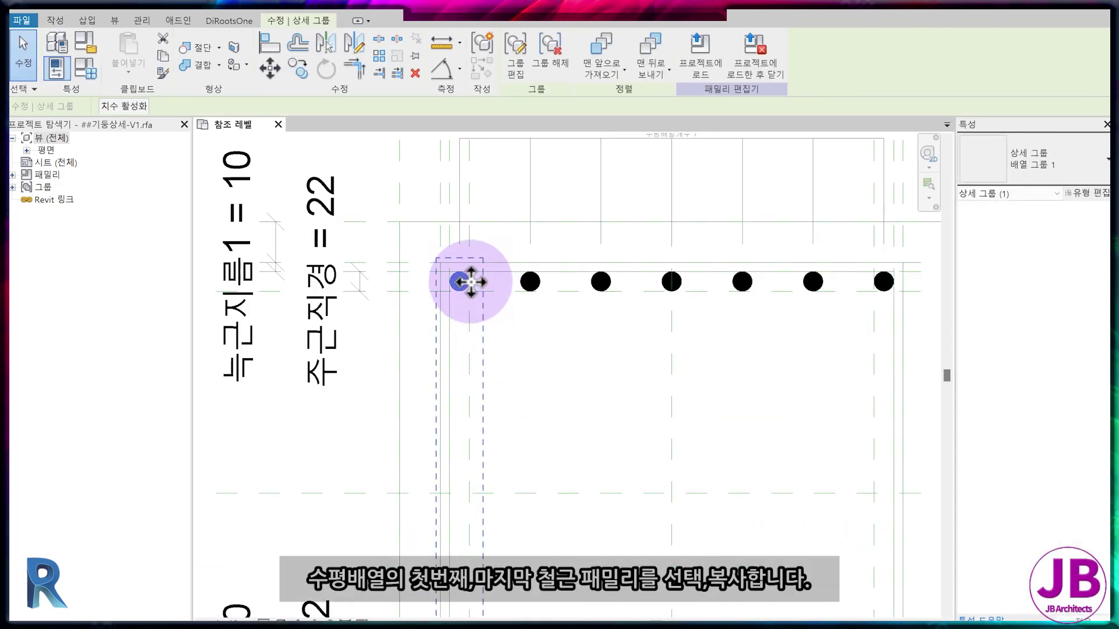
left_click(874, 283, "ctrl")
key("c")
key("o")
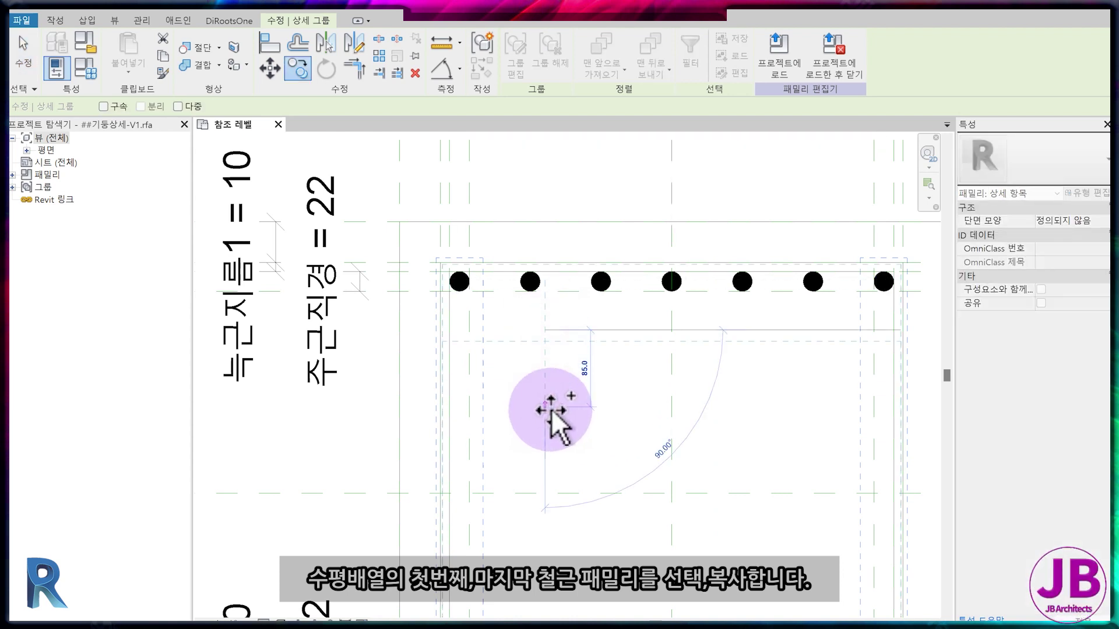
left_click(551, 409)
left_click(553, 422)
- Ungroup the two copied rebar groups at the column's left and right sides
left_click(460, 363)
left_click(554, 58)
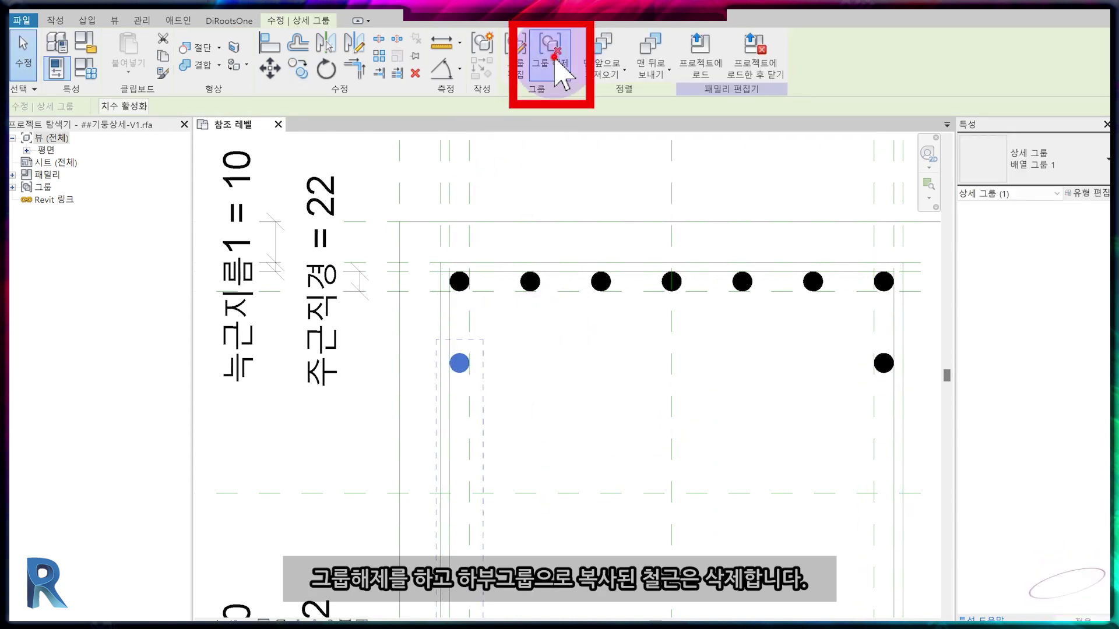
left_click(883, 363)
left_click(545, 58)
- Delete the surplus lower rebars that were copied with the two groups
scroll(758, 373, "down", 2)
middle_click_drag(755, 376, 635, 239)
key("Escape")
left_click(717, 488)
key("Delete")
left_click(437, 484)
key("Delete")
- Move the column's overall width and depth dimensions closer to the section outline
middle_click_drag(538, 319, 597, 382)
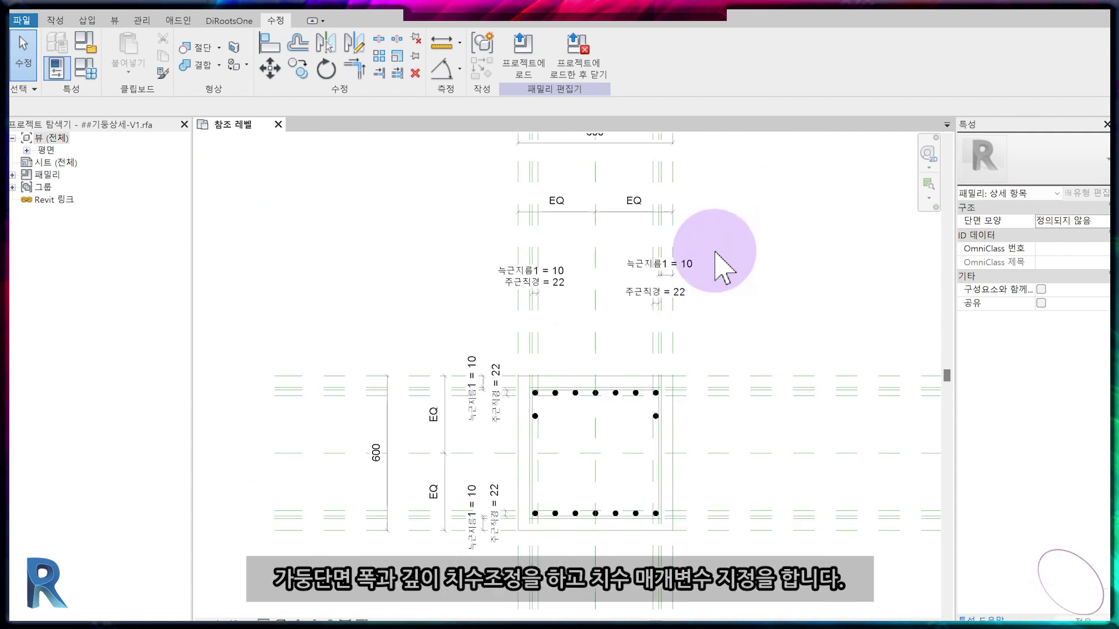
scroll(729, 299, "down", 2)
left_click(603, 251)
left_click_drag(606, 325, 629, 370)
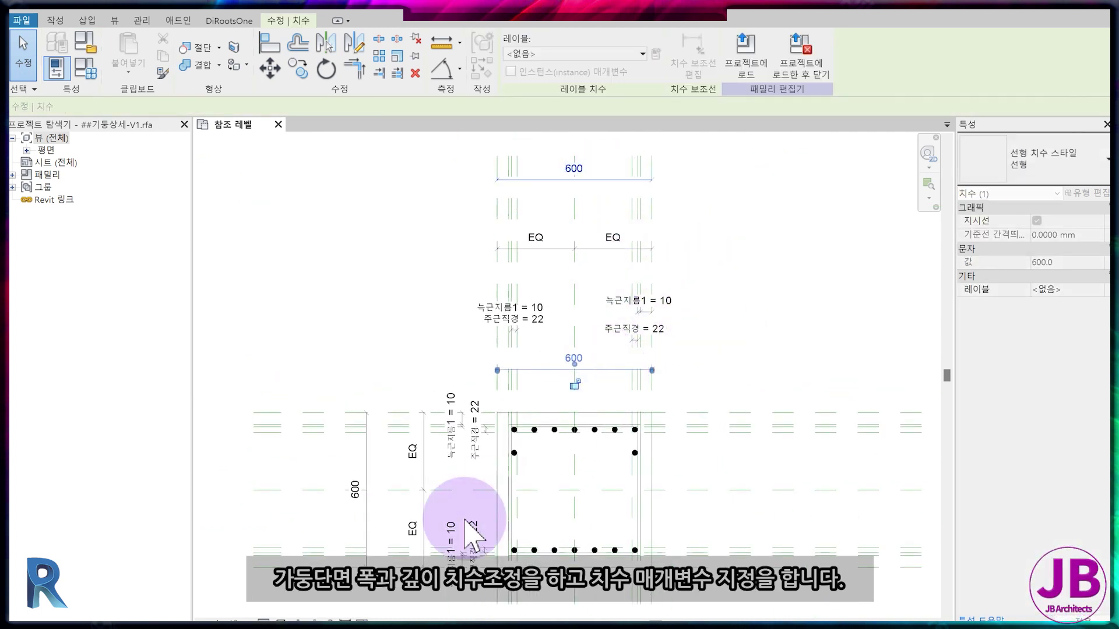
left_click_drag(366, 455, 391, 450)
key("Escape")
- Label the column's overall width dimension with the shared parameter 기둥폭, grouped under 설정
left_click(553, 370)
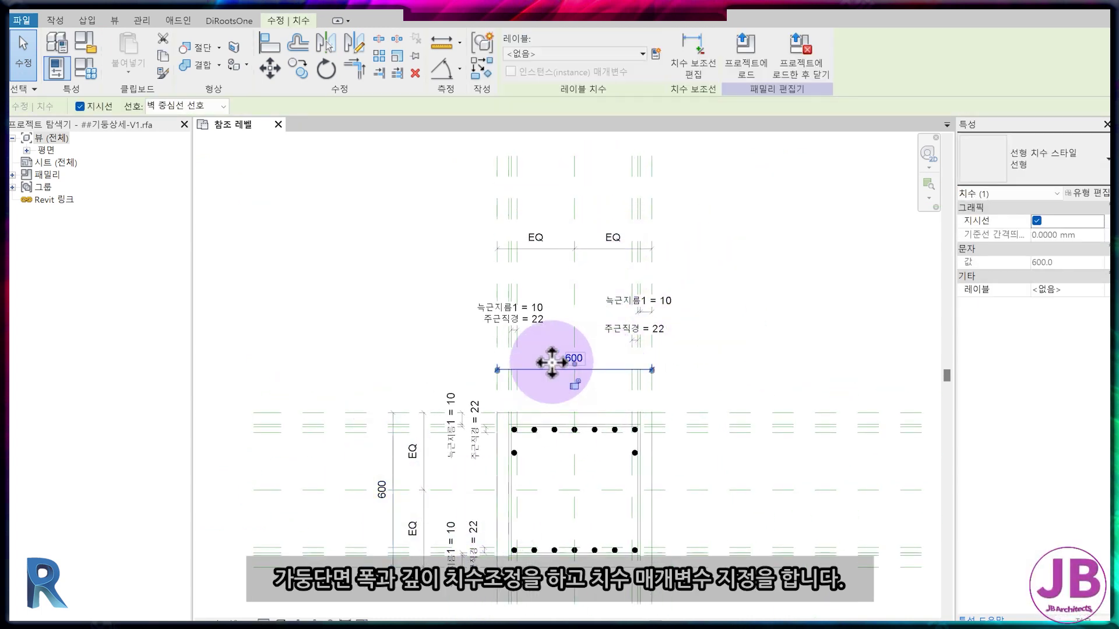
left_click(662, 57)
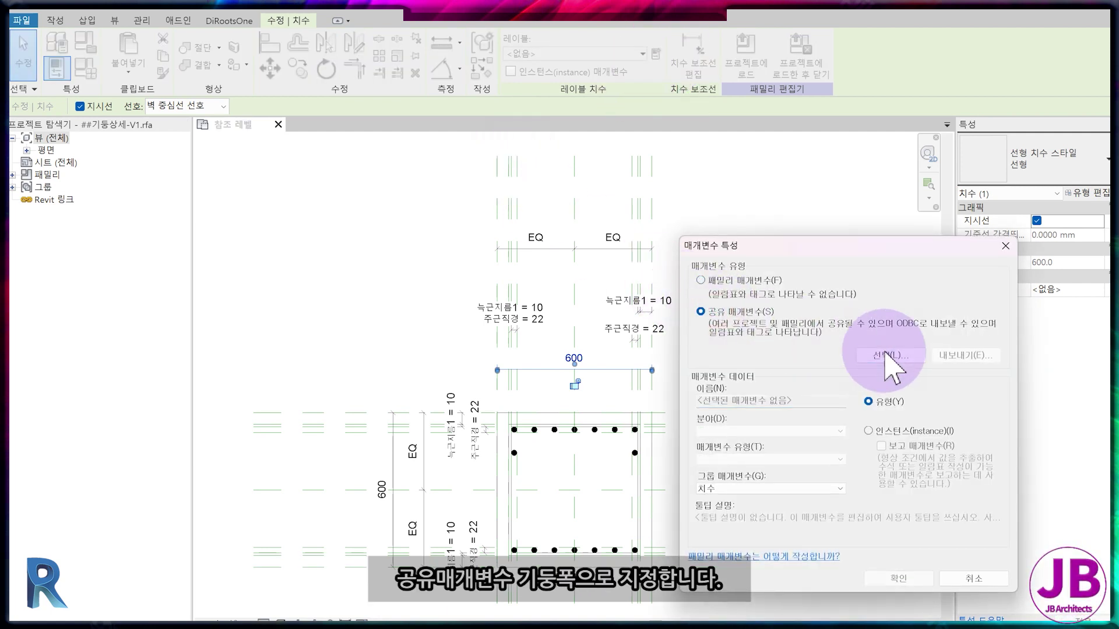
left_click(856, 356)
left_click(301, 263)
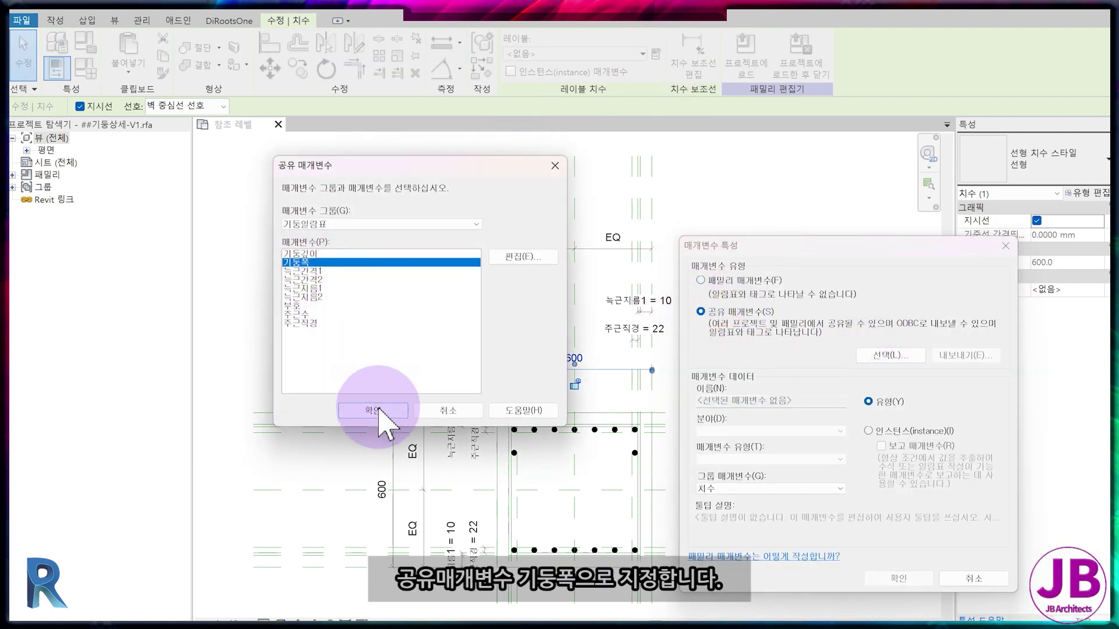
left_click(377, 409)
left_click(770, 488)
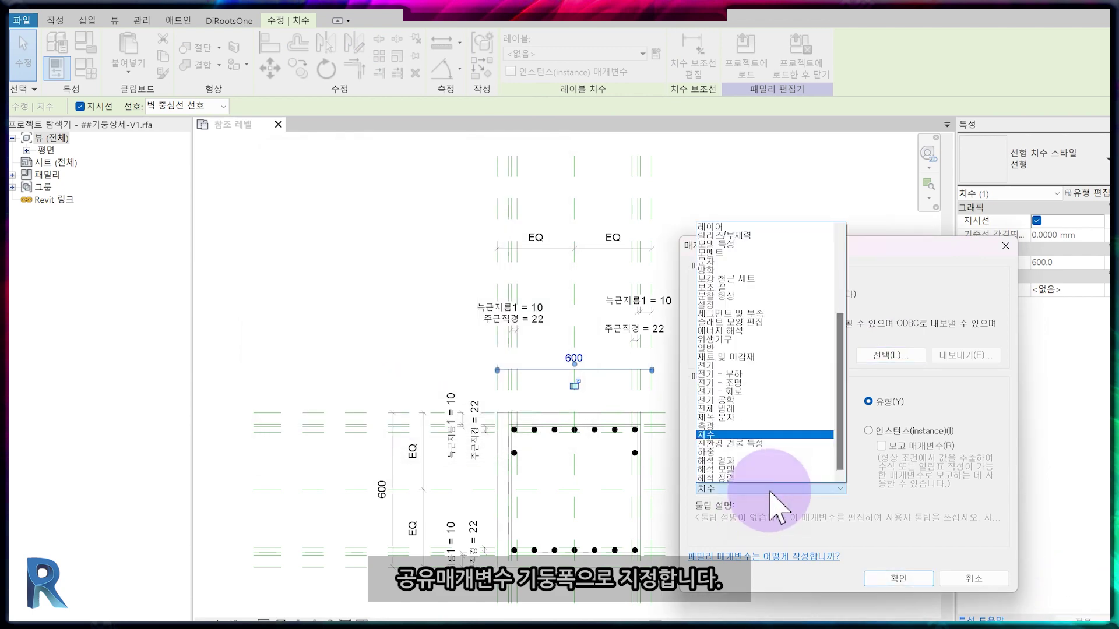
left_click(778, 304)
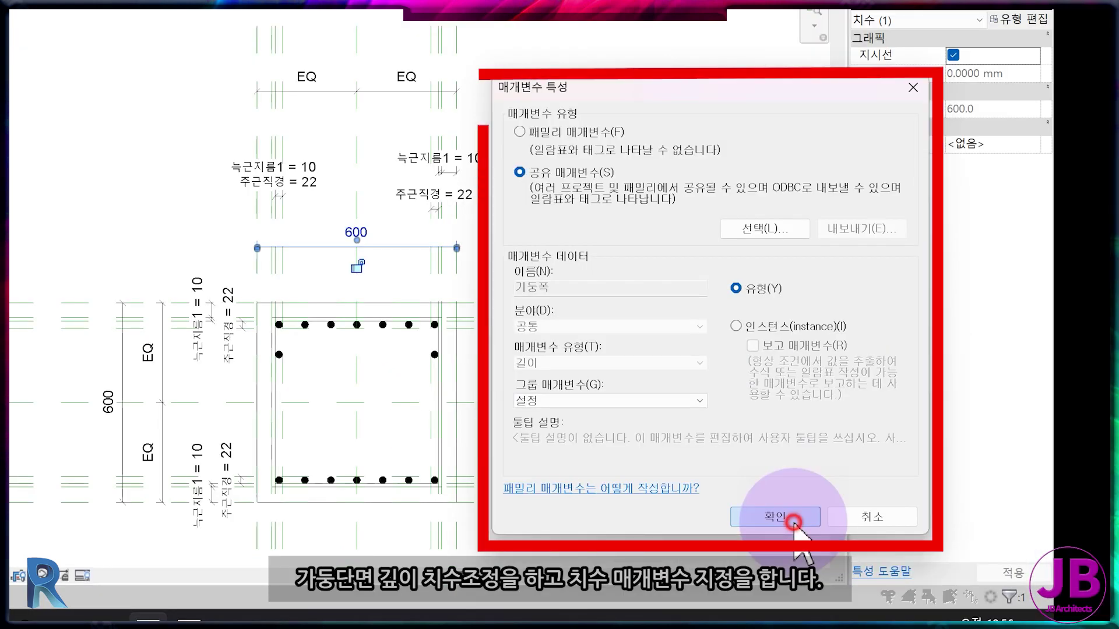
left_click(794, 517)
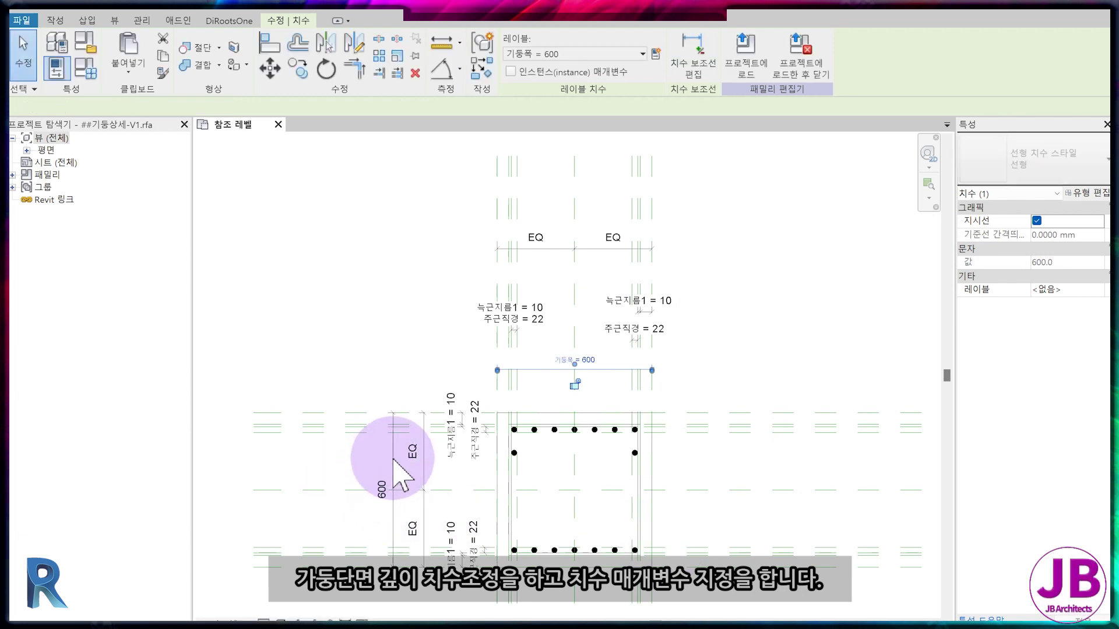
- Label the column's overall depth dimension with the shared parameter 기둥깊이, grouped under 설정
left_click(120, 402)
left_click(656, 53)
left_click(701, 312)
left_click(889, 356)
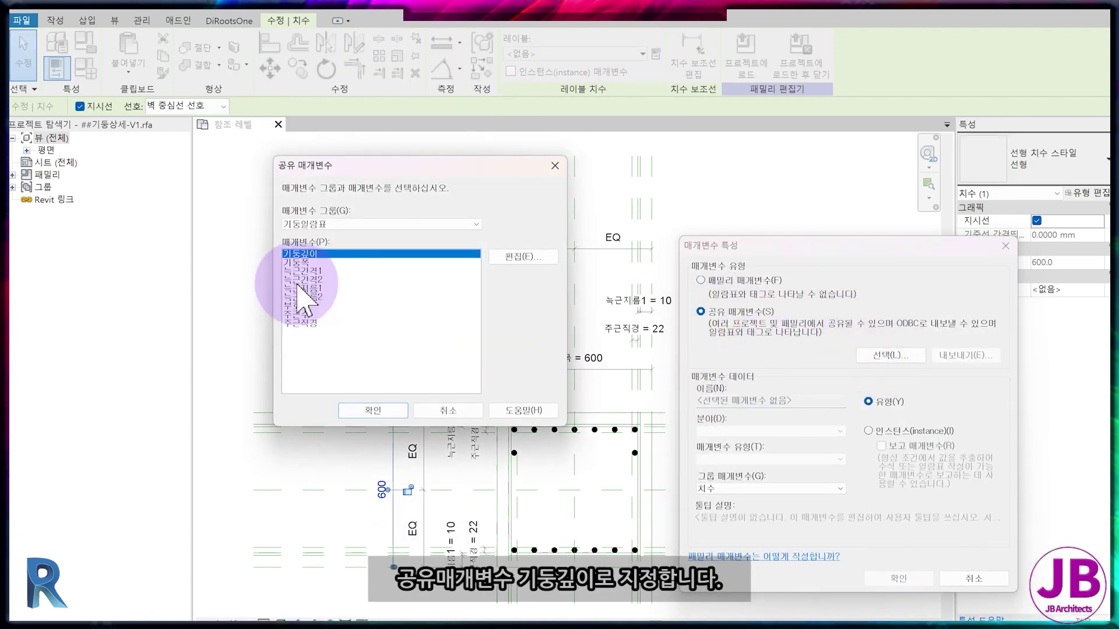
left_click(369, 407)
left_click(769, 488)
left_click(768, 304)
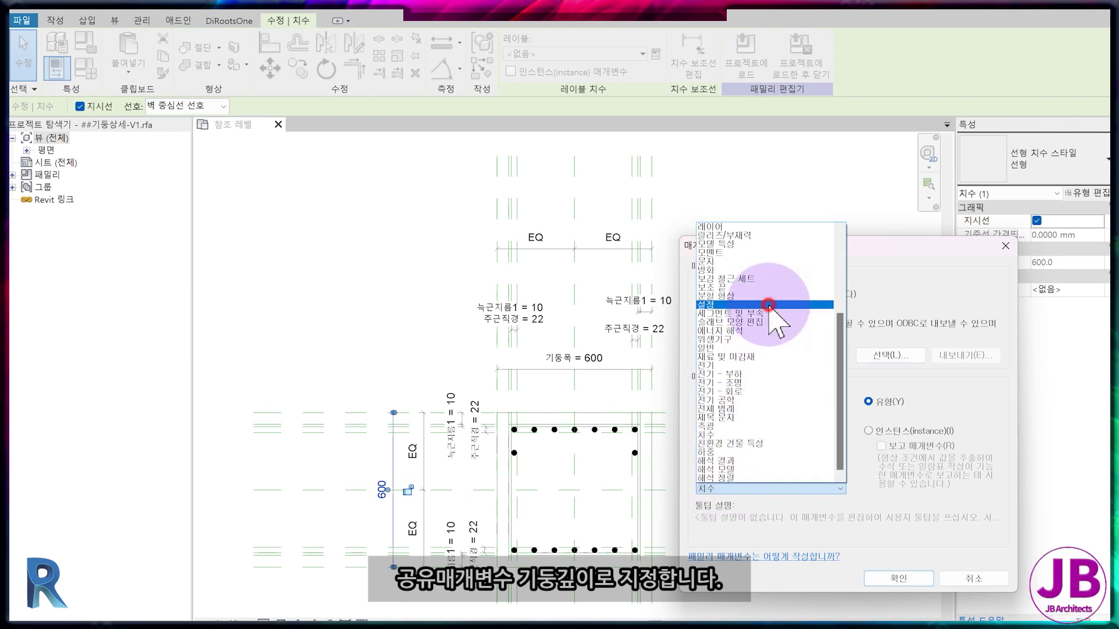
left_click(903, 577)
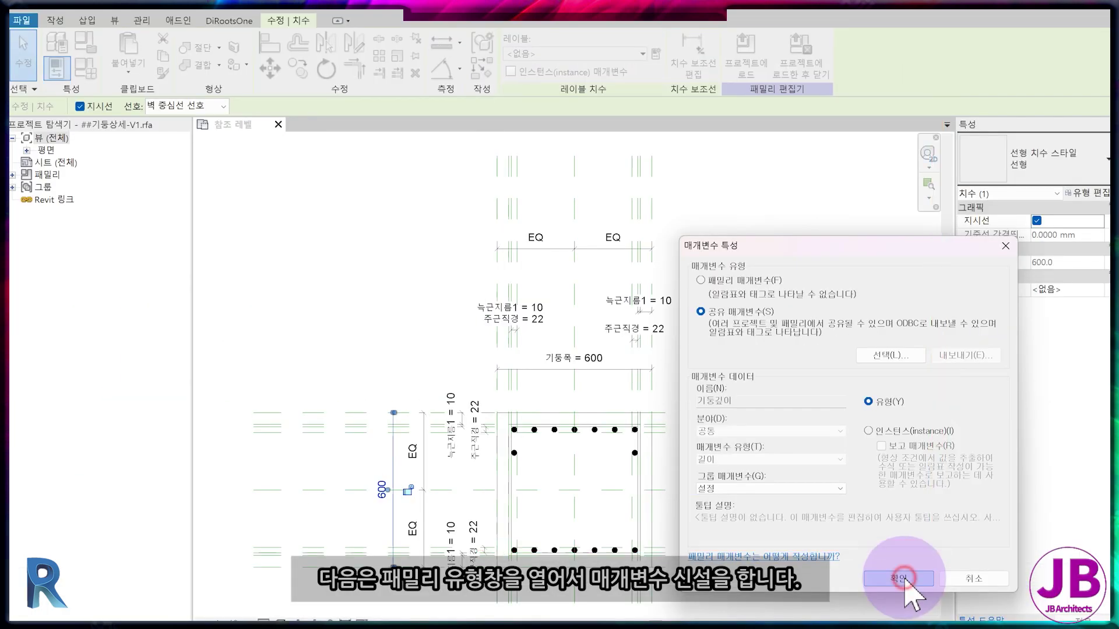
left_click(782, 516)
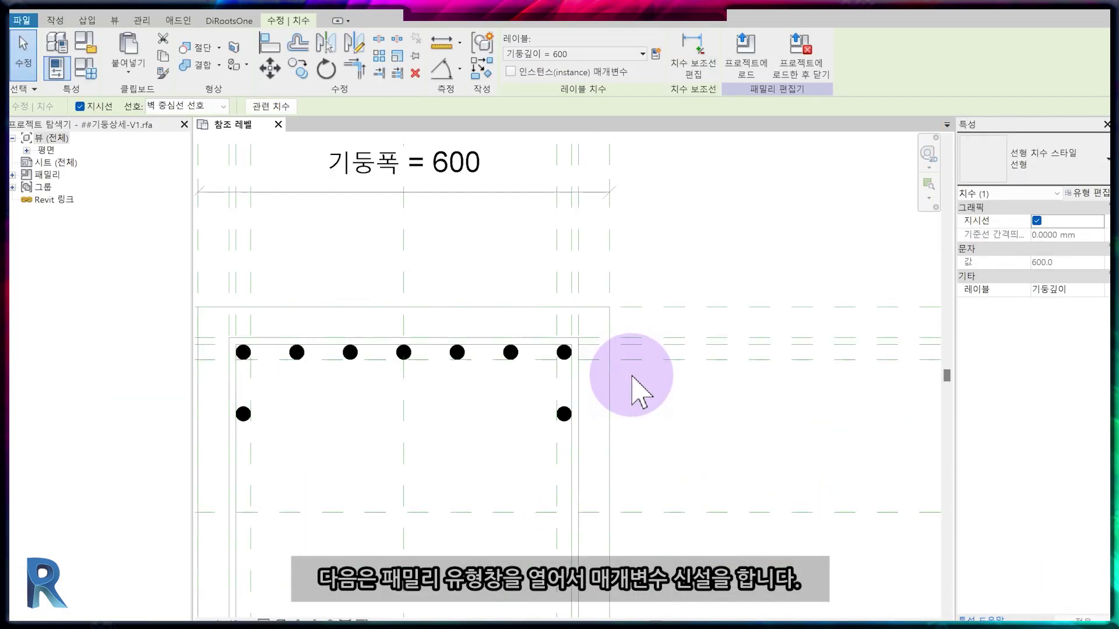
- Add the shared parameter 주근수 to the family types, grouped under 설정
left_click(56, 68)
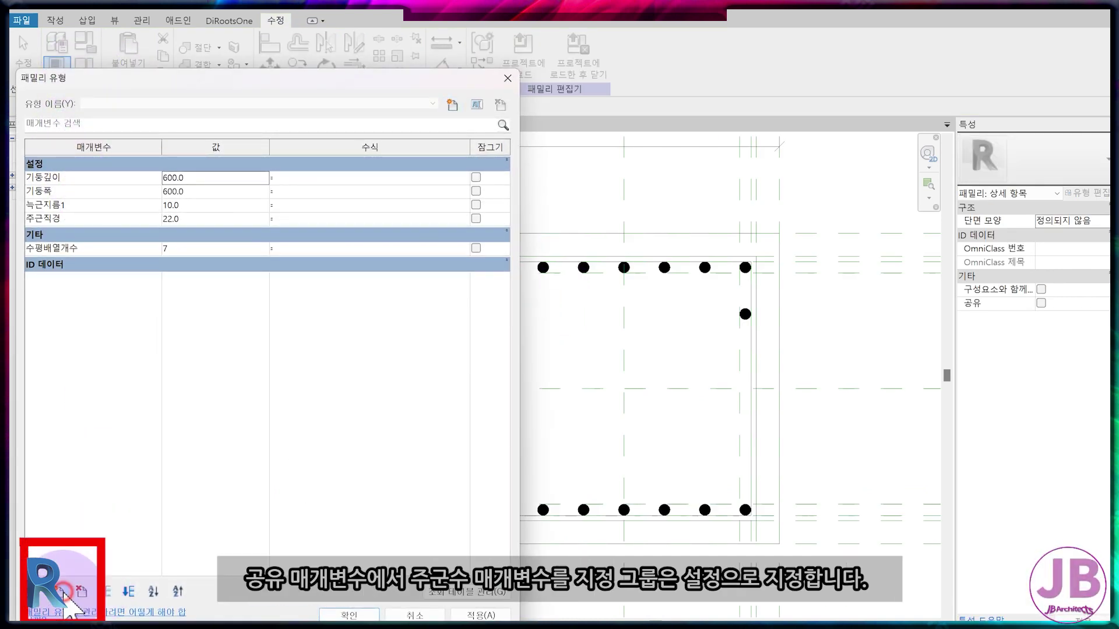
left_click(62, 594)
left_click(700, 311)
left_click(881, 354)
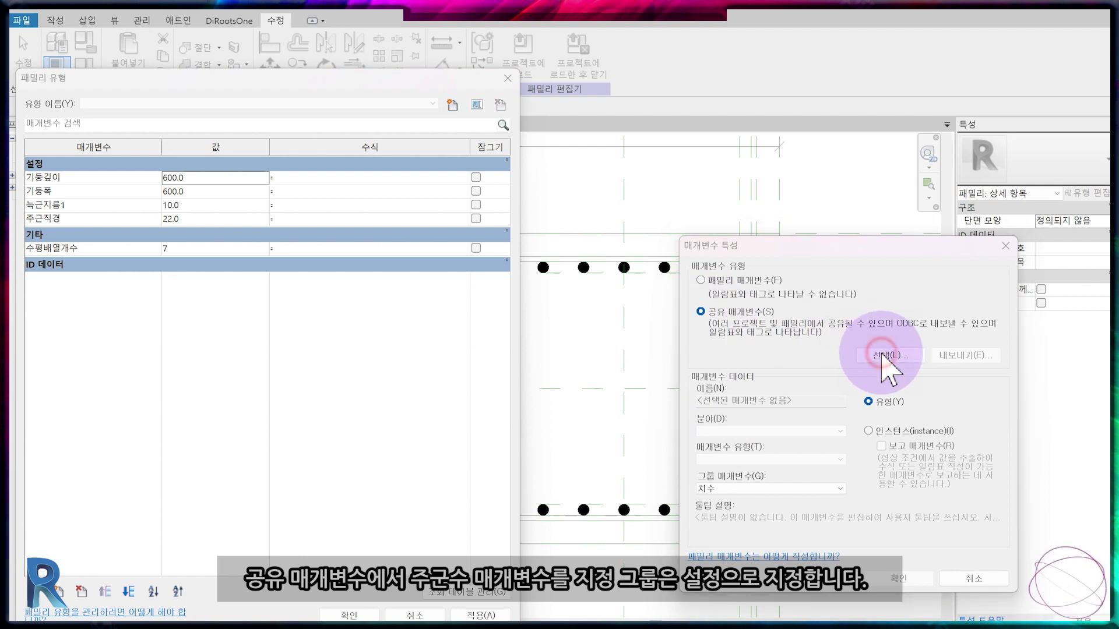
left_click(315, 314)
left_click(387, 410)
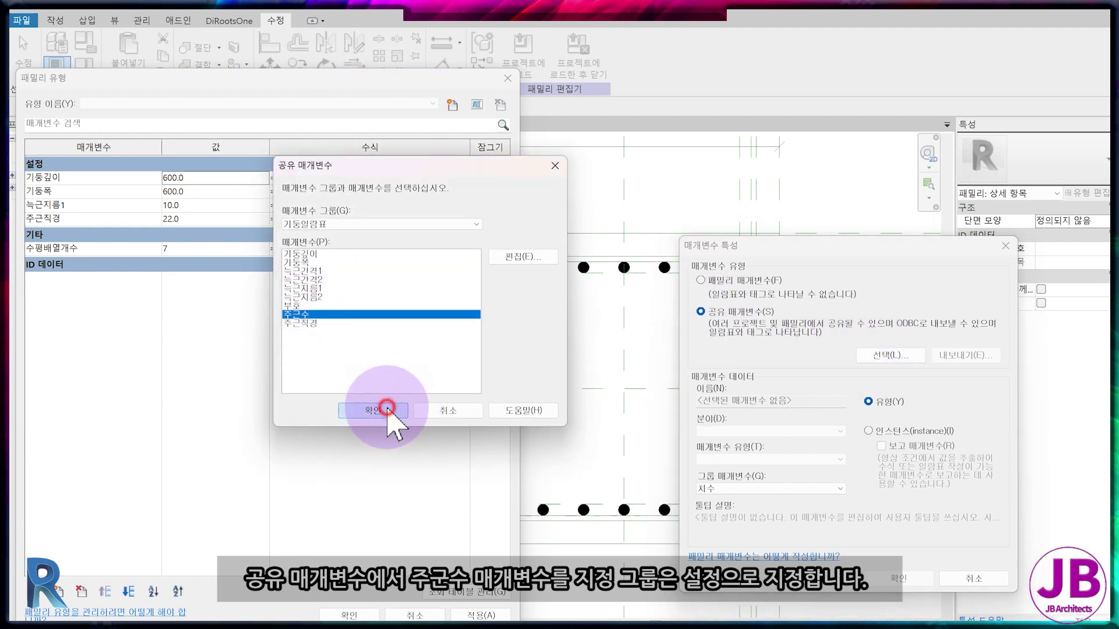
left_click(751, 490)
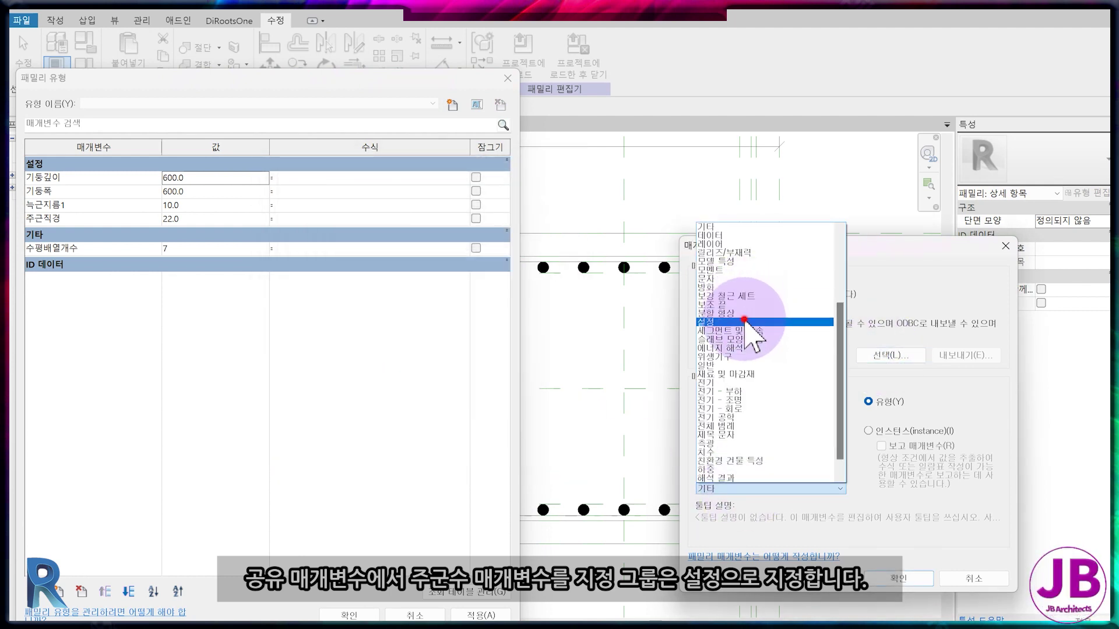
left_click(744, 321)
left_click(896, 580)
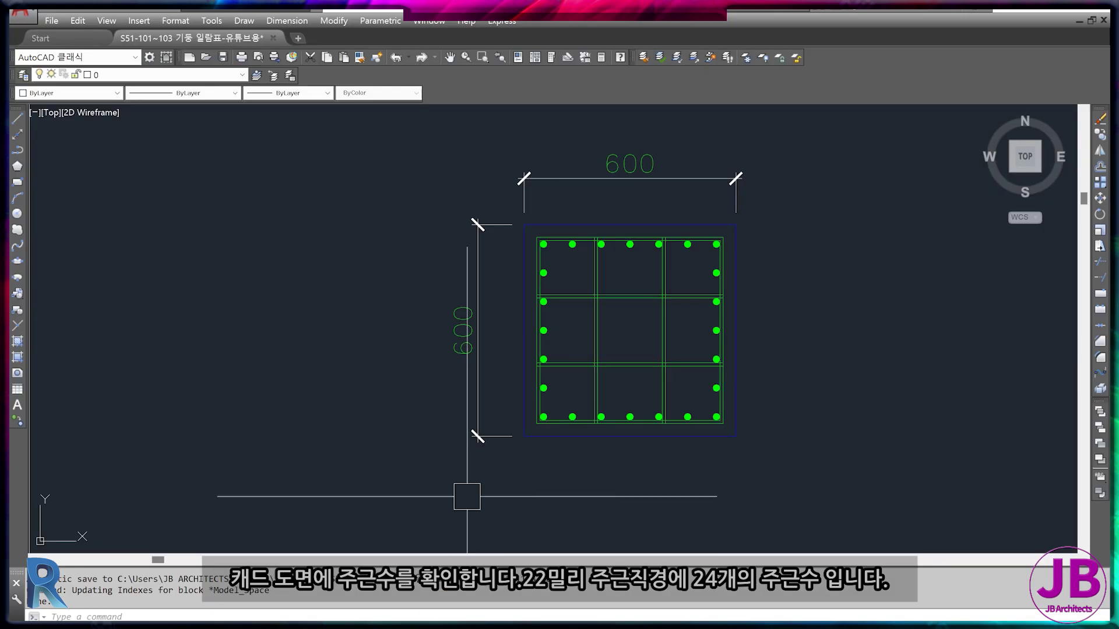
- Switch to the AutoCAD column drawing and examine the number of main rebars in the 600 x 600 section
middle_click_drag(543, 425, 450, 385)
middle_click_drag(554, 498, 540, 399)
left_click(462, 440)
key("Escape")
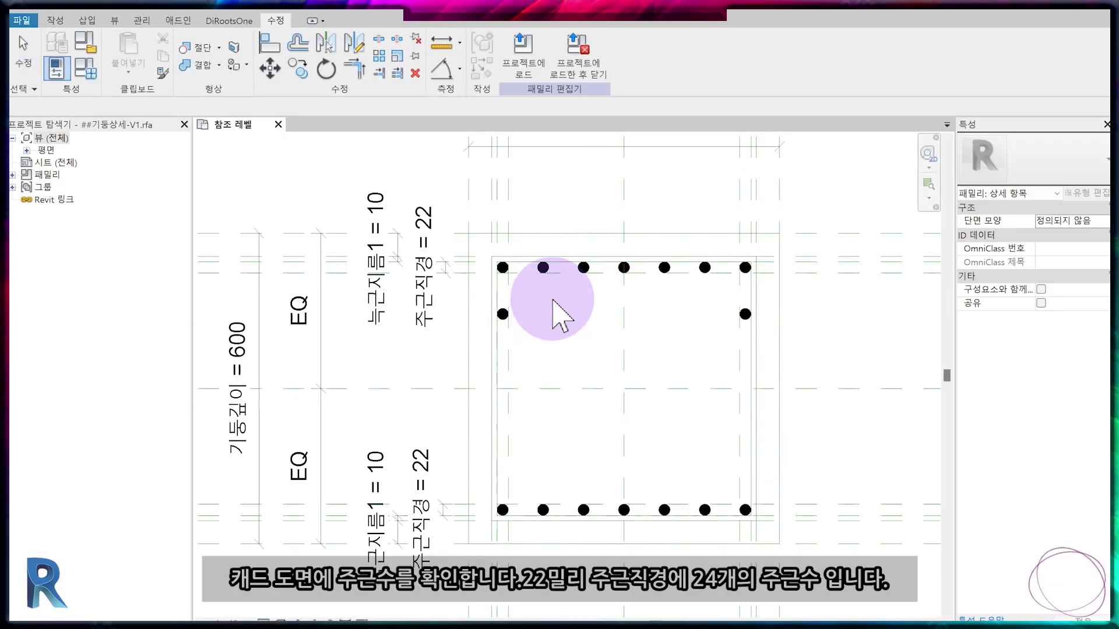
- In the Revit family, dimension the vertical distance between the upper-left corner rebar and the single rebar below it
scroll(562, 313, "up", 5)
left_click(470, 327)
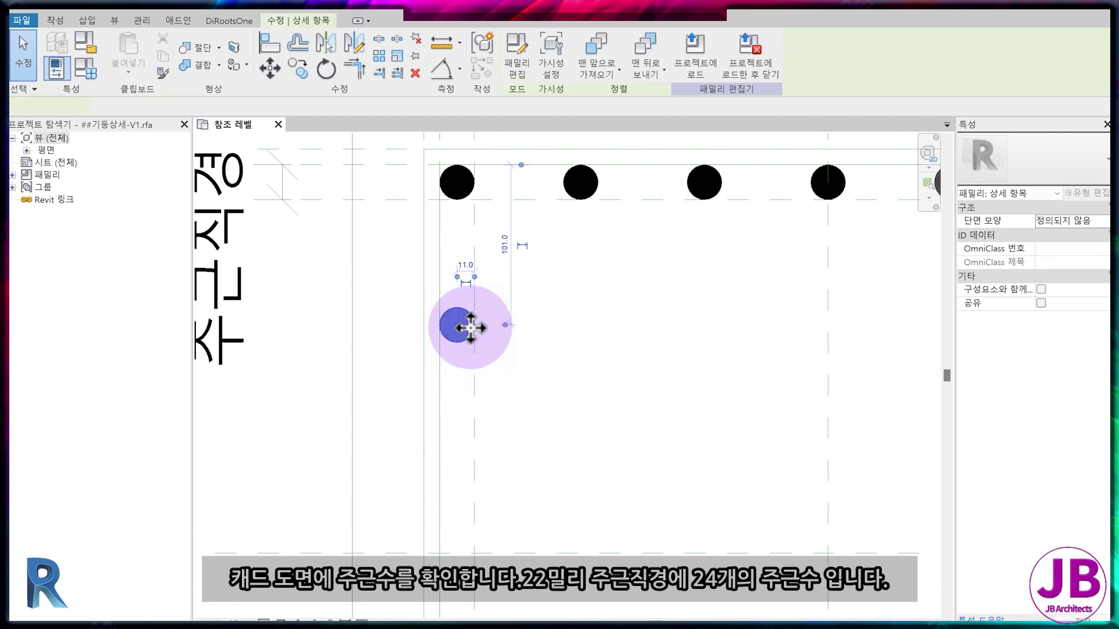
scroll(469, 327, "up", 2)
key("d")
key("i")
middle_click_drag(465, 146, 466, 236)
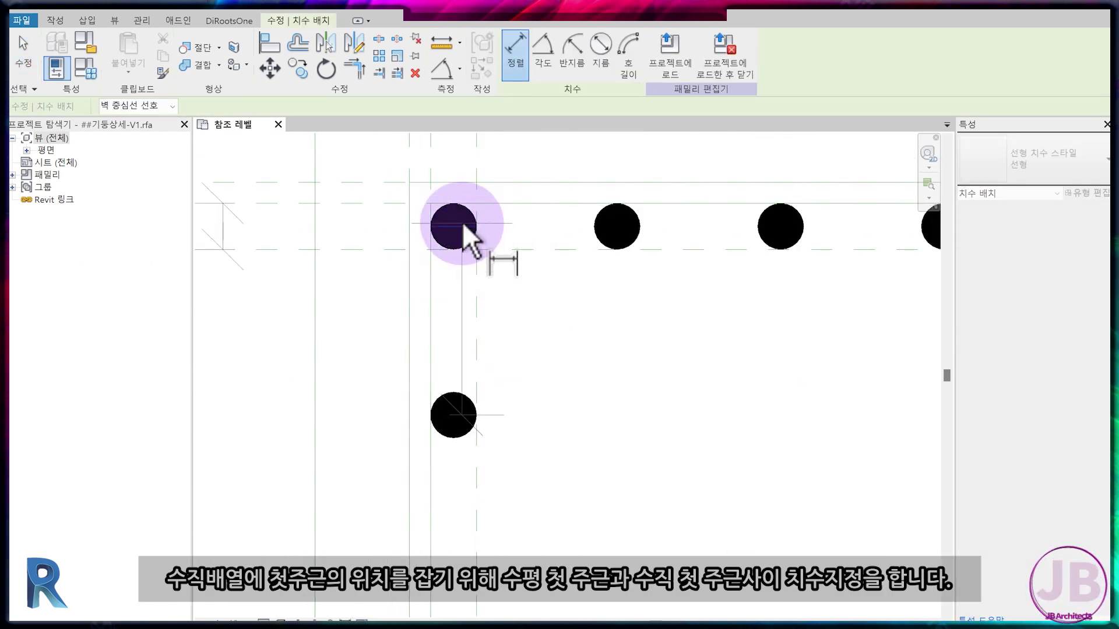
left_click(463, 225)
left_click(542, 223)
scroll(556, 389, "down", 2)
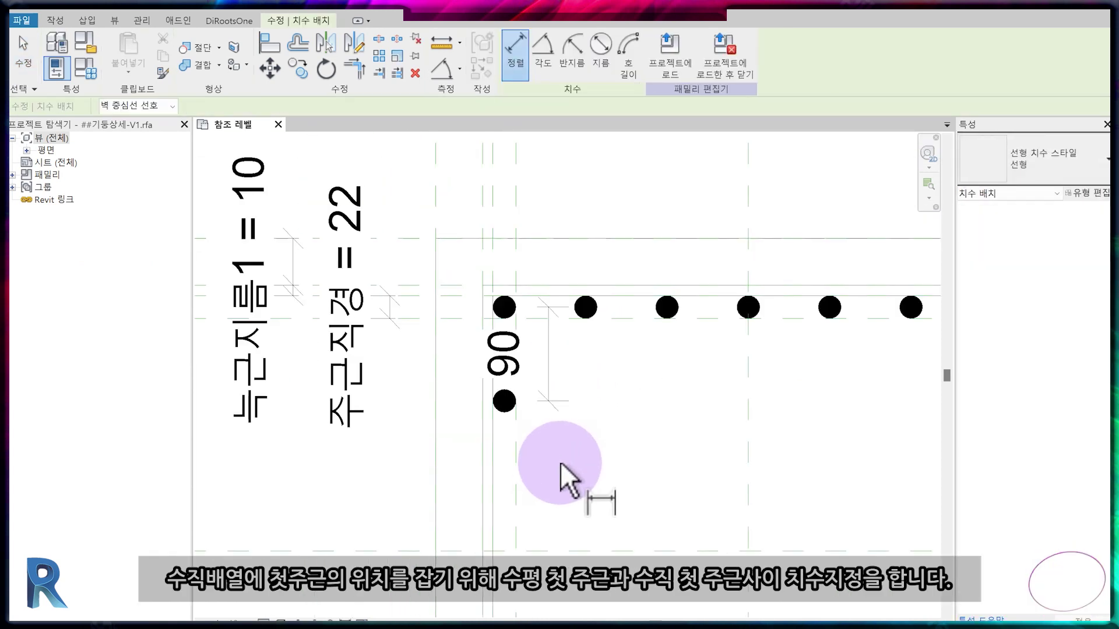
scroll(561, 461, "down", 1)
key("Escape")
key("Escape")
- Array the two side rebars below the top row downward as 2 grouped items, placing the second item 90 mm away
left_click(422, 381)
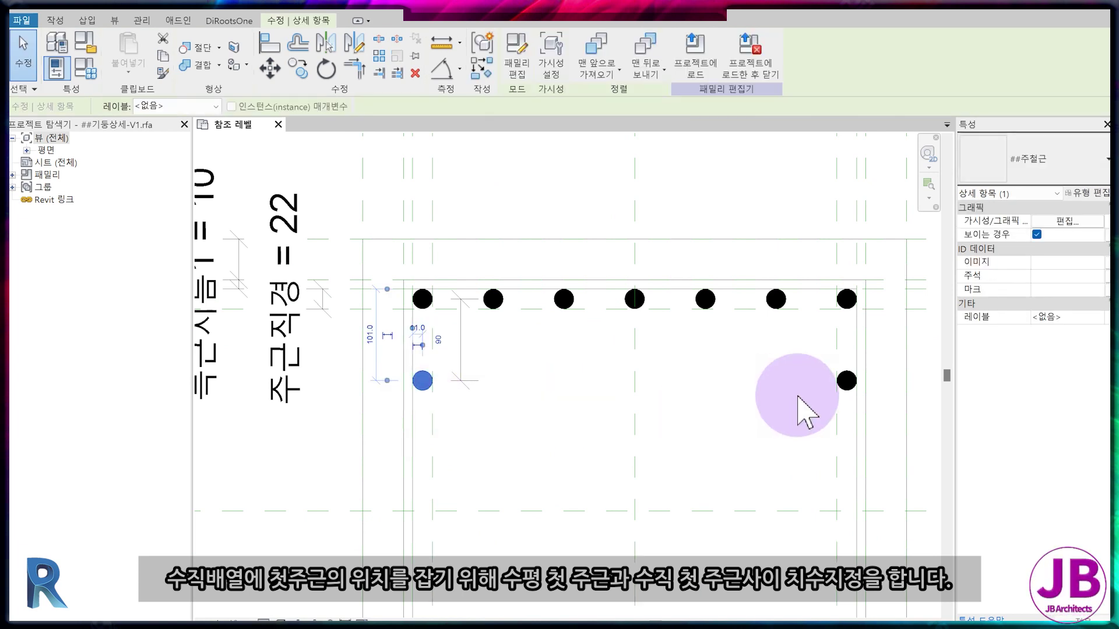
left_click(849, 388, "ctrl")
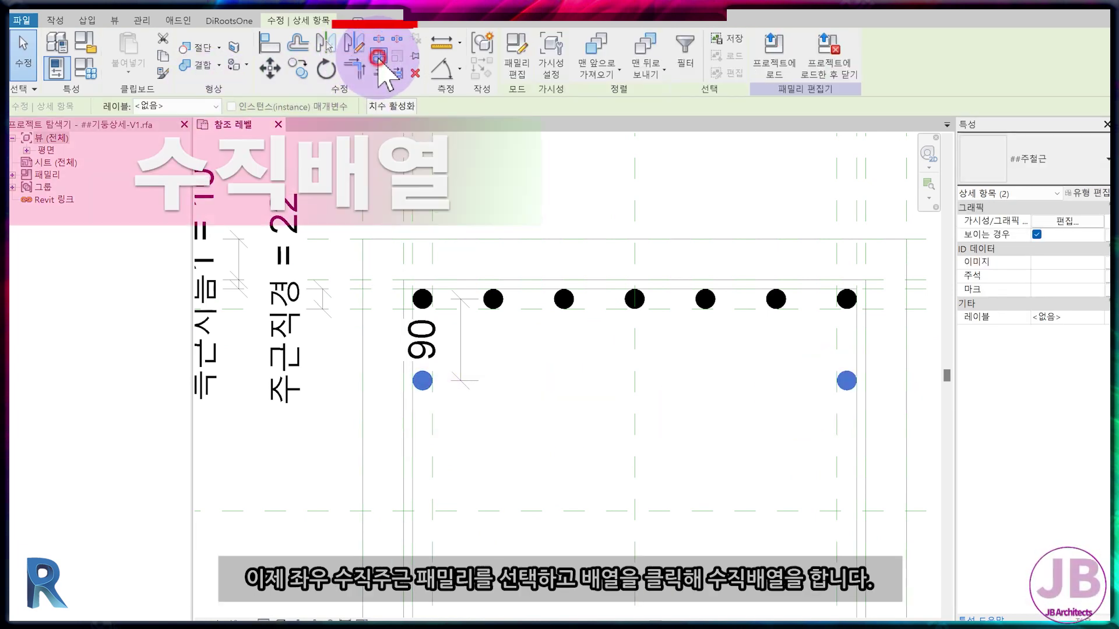
left_click(379, 57)
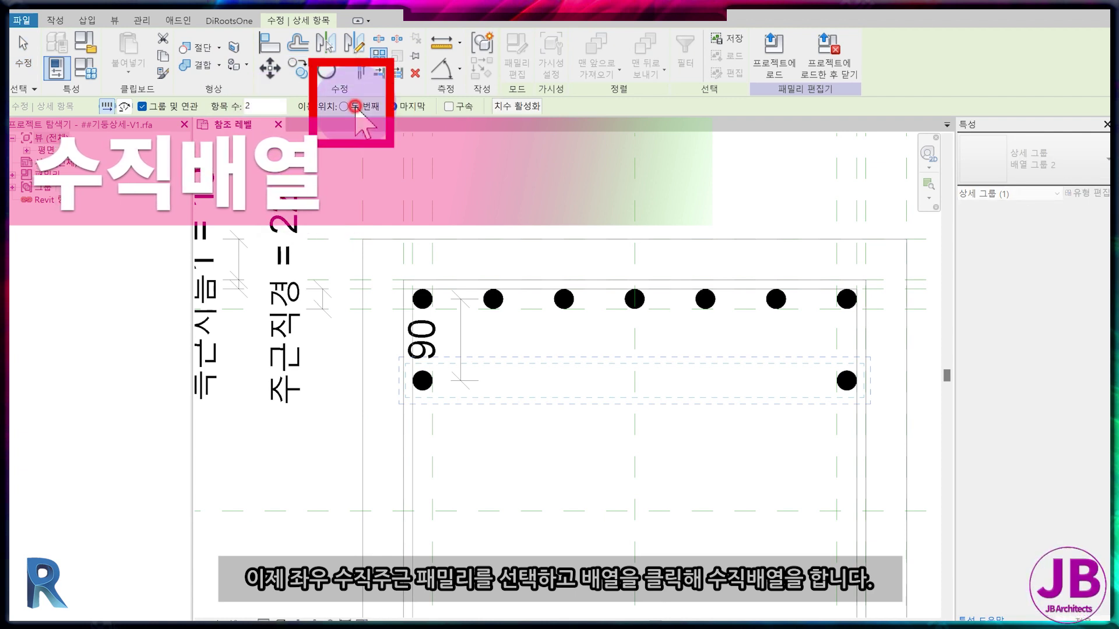
left_click(354, 106)
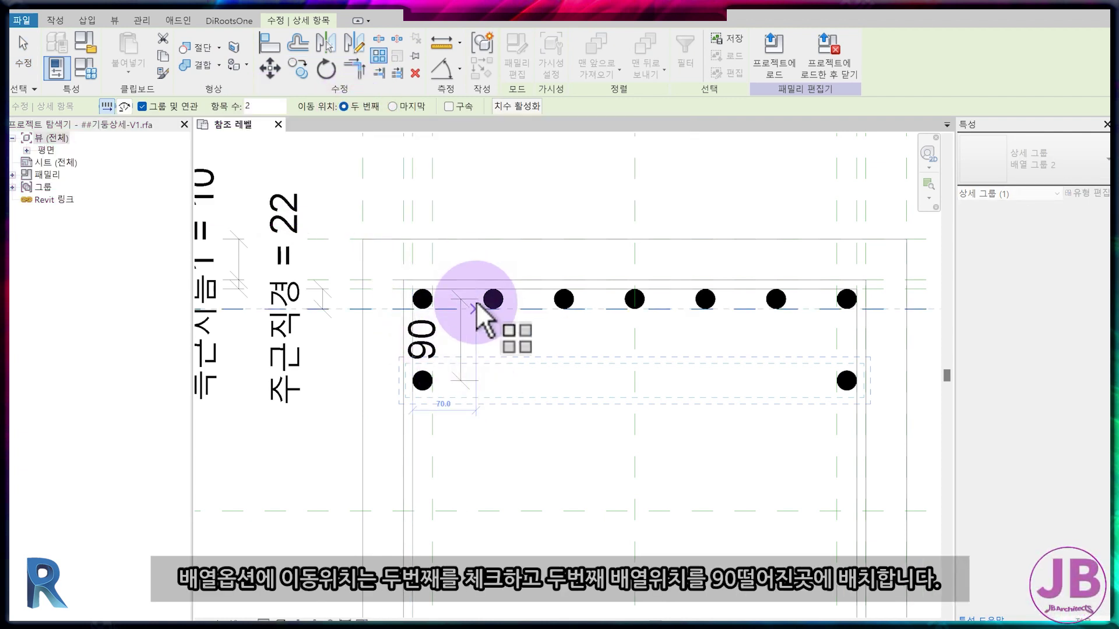
left_click(473, 381)
type("90")
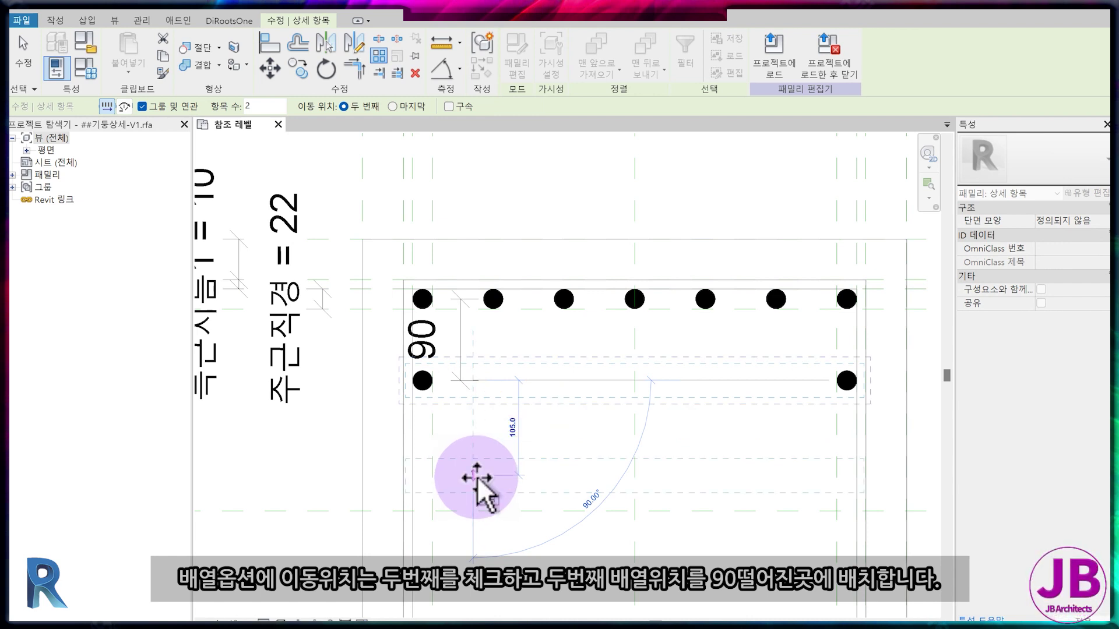
left_click(473, 474)
key("Return")
key("Escape")
- Label the vertical rebar array's count with a new family parameter named 수직배열개수
left_click(424, 467)
left_click(298, 461)
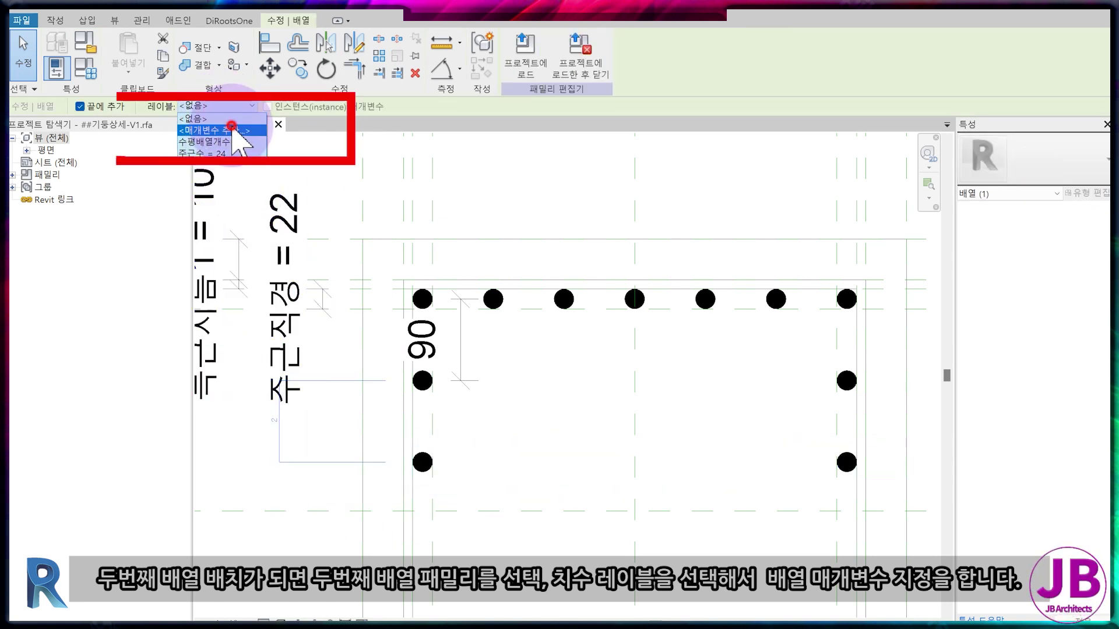
left_click(232, 127)
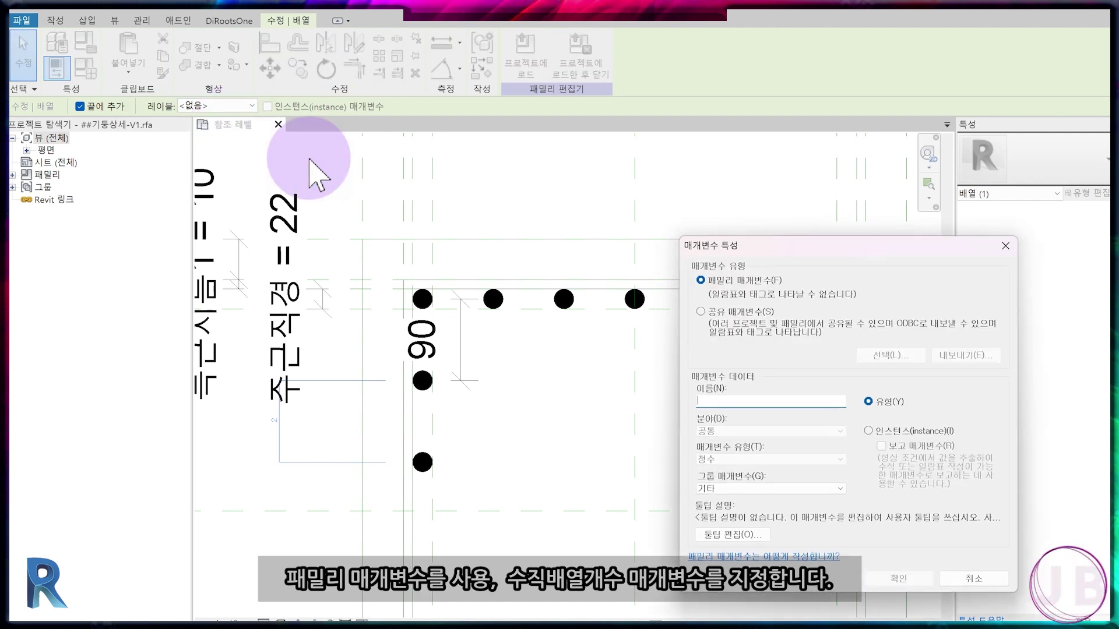
type("수직배열개수")
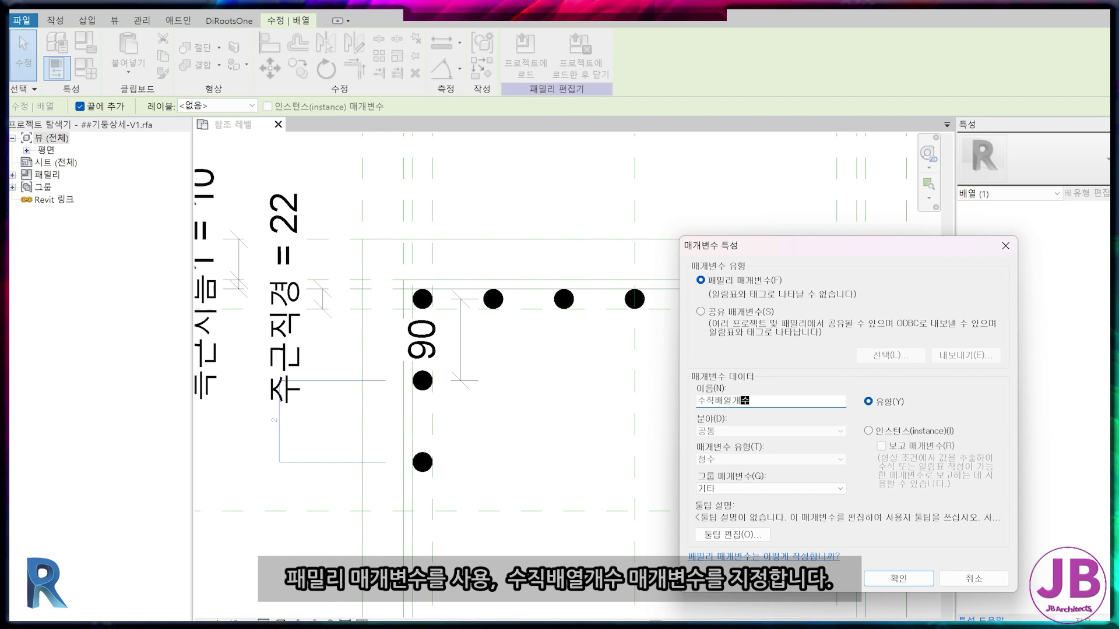
key("Return")
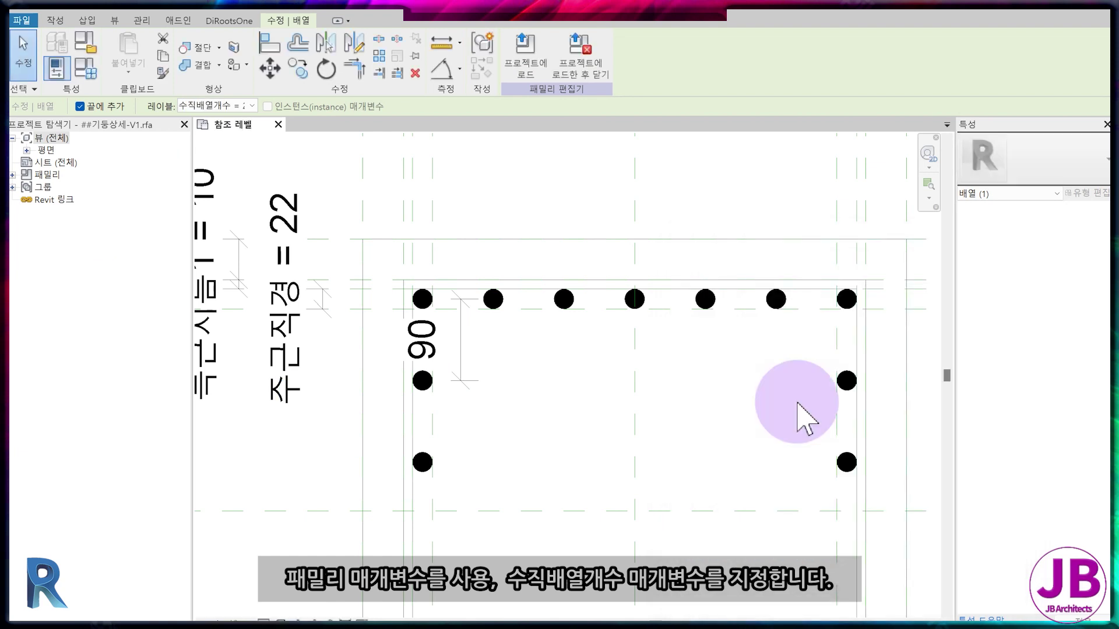
- Dimension the spacing between the first and second rebars of the vertical array on the column's left side
scroll(376, 493, "up", 3)
key("d")
key("i")
left_click(476, 264)
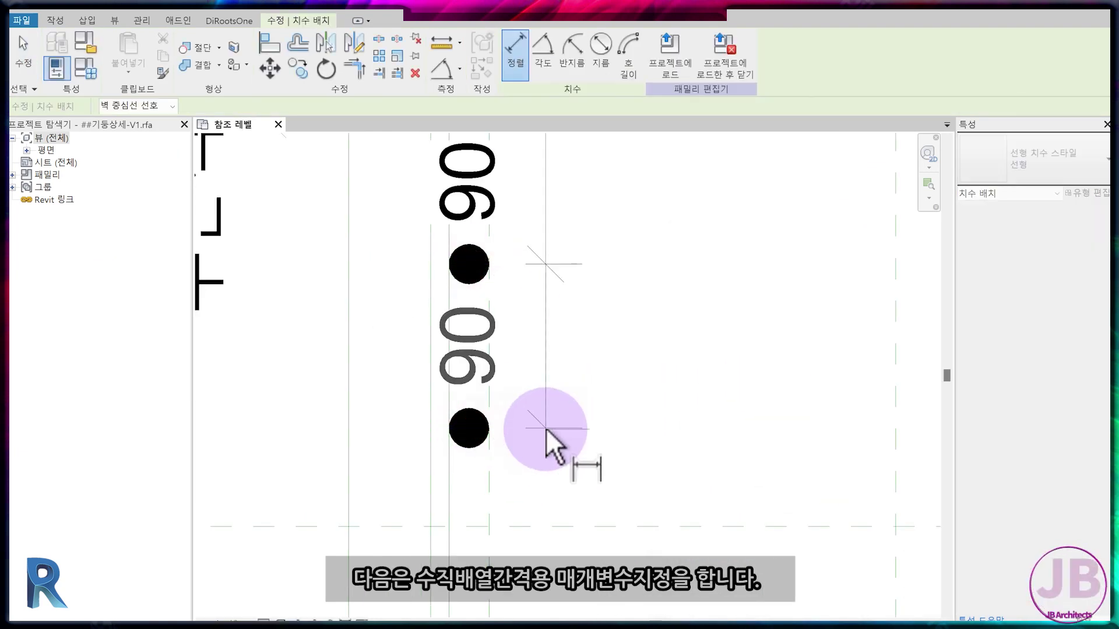
left_click(546, 429)
key("Escape")
key("Escape")
scroll(558, 433, "down", 4)
- Label both 90 mm vertical rebar spacing dimensions with a new family parameter named 수직배열간격, grouped under 기타
left_click(553, 396)
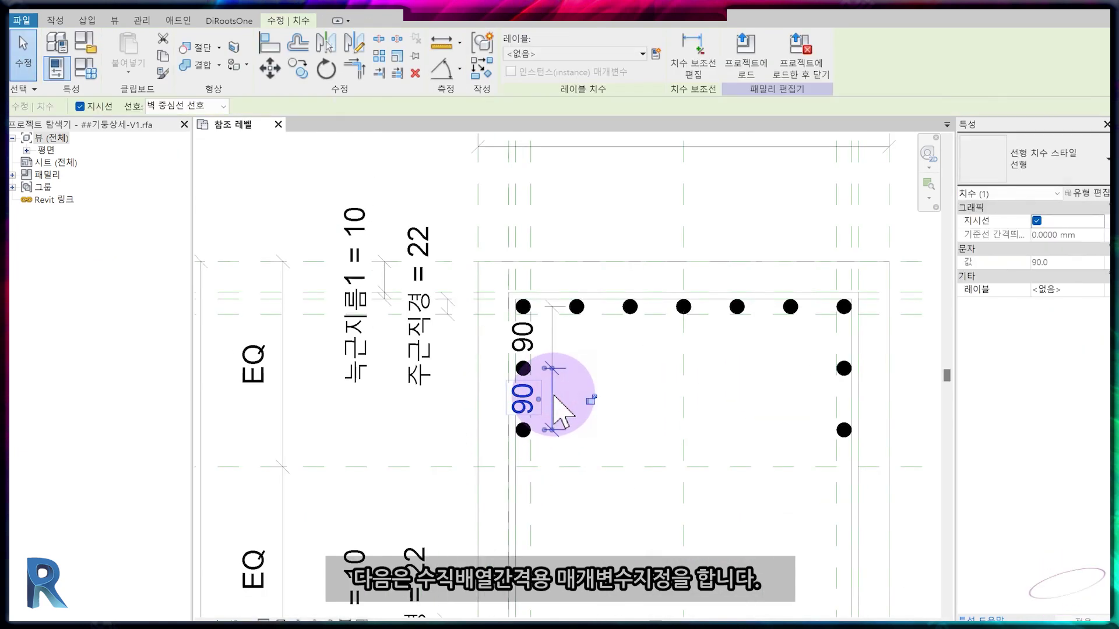
left_click(554, 344, "ctrl")
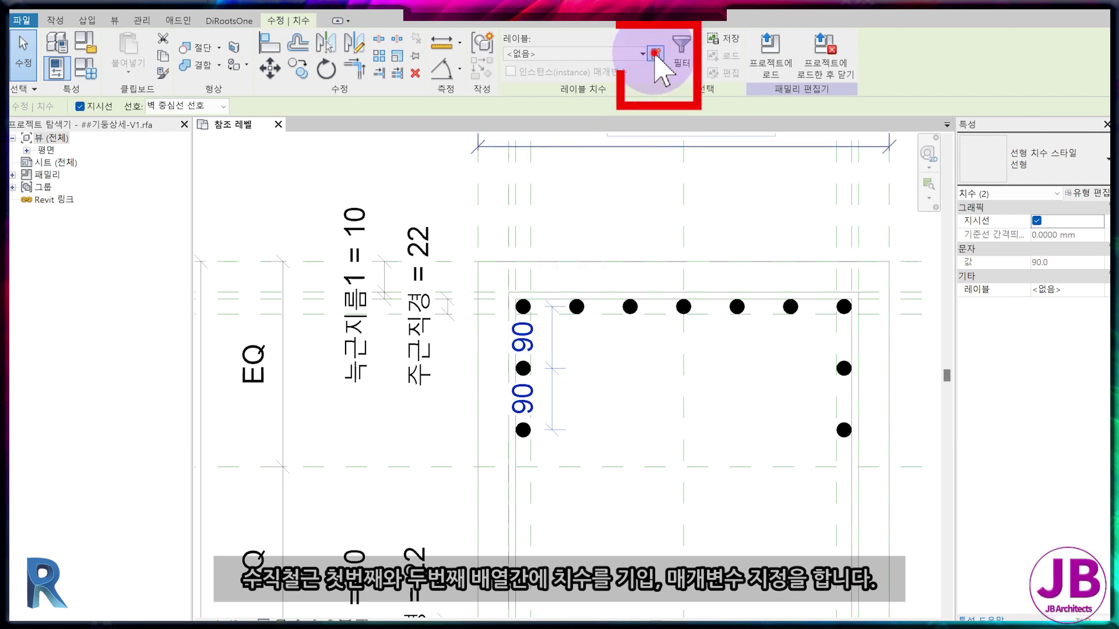
left_click(656, 53)
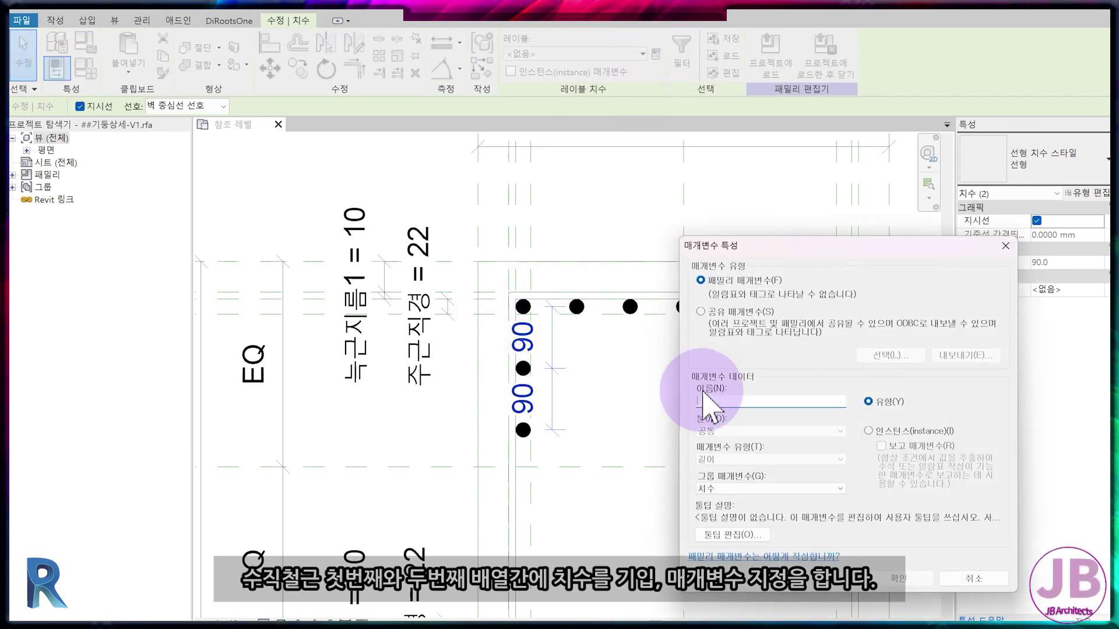
type("수직배열간격")
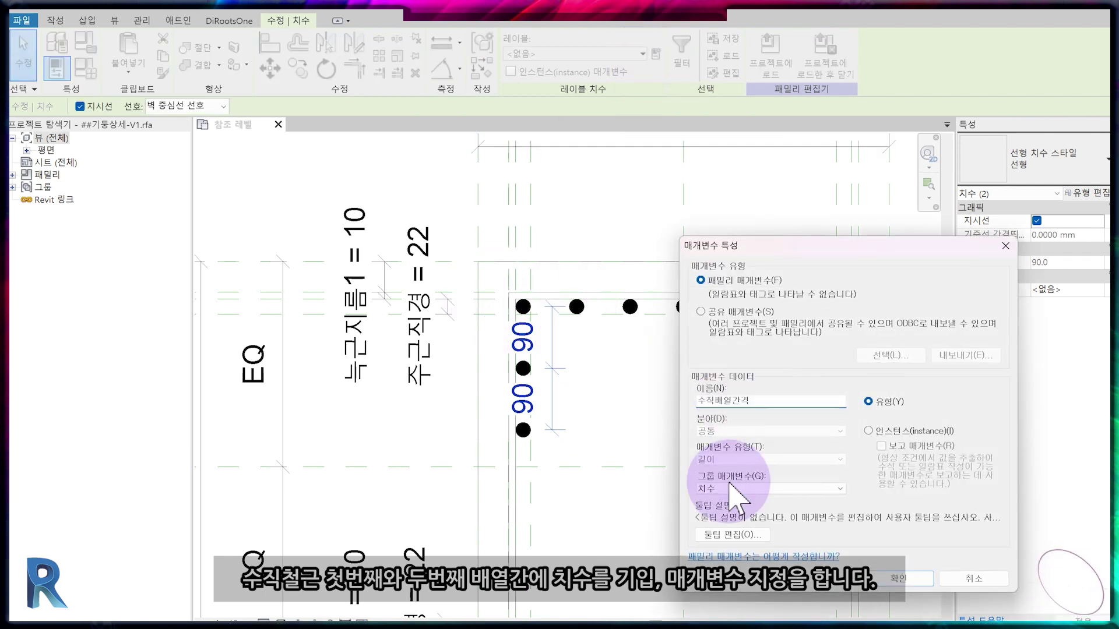
left_click(732, 489)
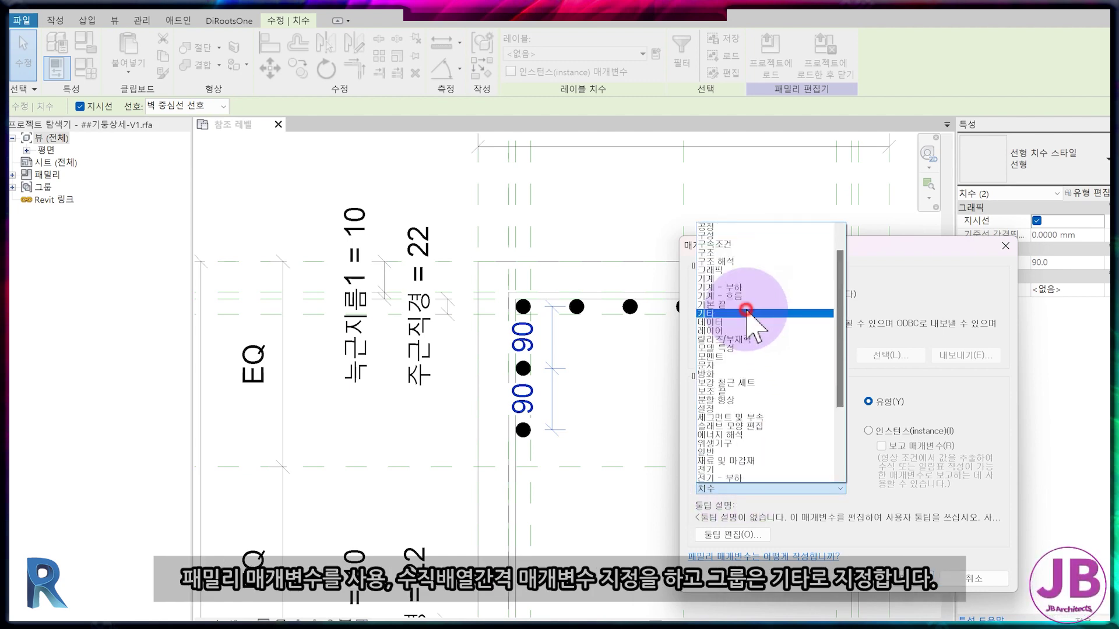
left_click(746, 313)
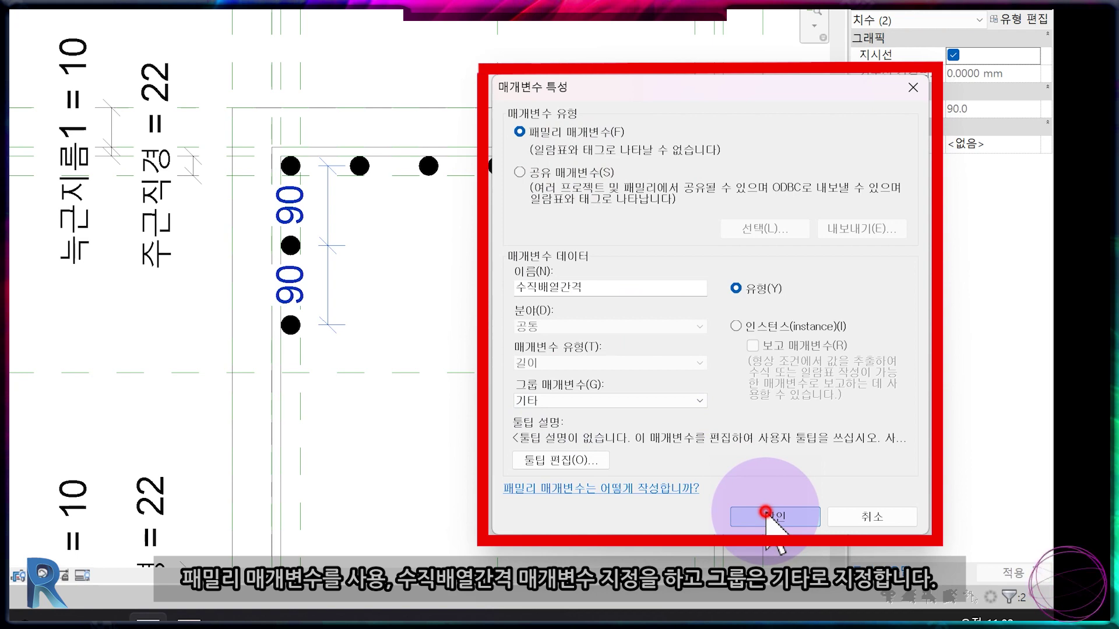
left_click(765, 513)
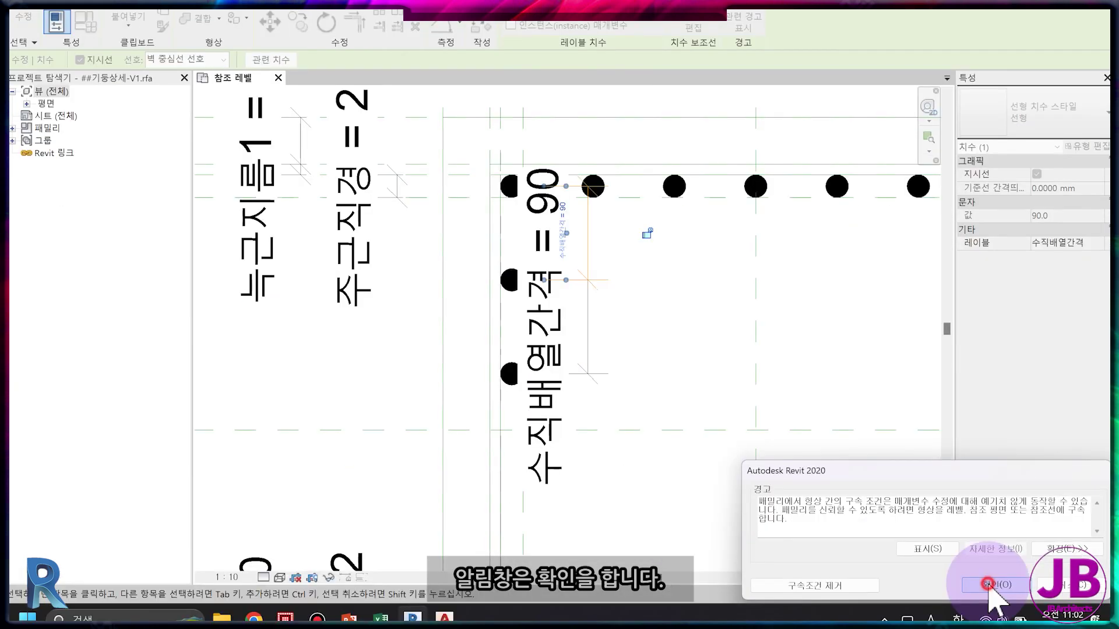
left_click(987, 585)
- Move the two 수직배열간격 dimensions farther right inside the column, clear of the left side rebars
scroll(579, 349, "down", 4)
scroll(623, 314, "up", 3)
left_click_drag(624, 306, 625, 306)
left_click(704, 377)
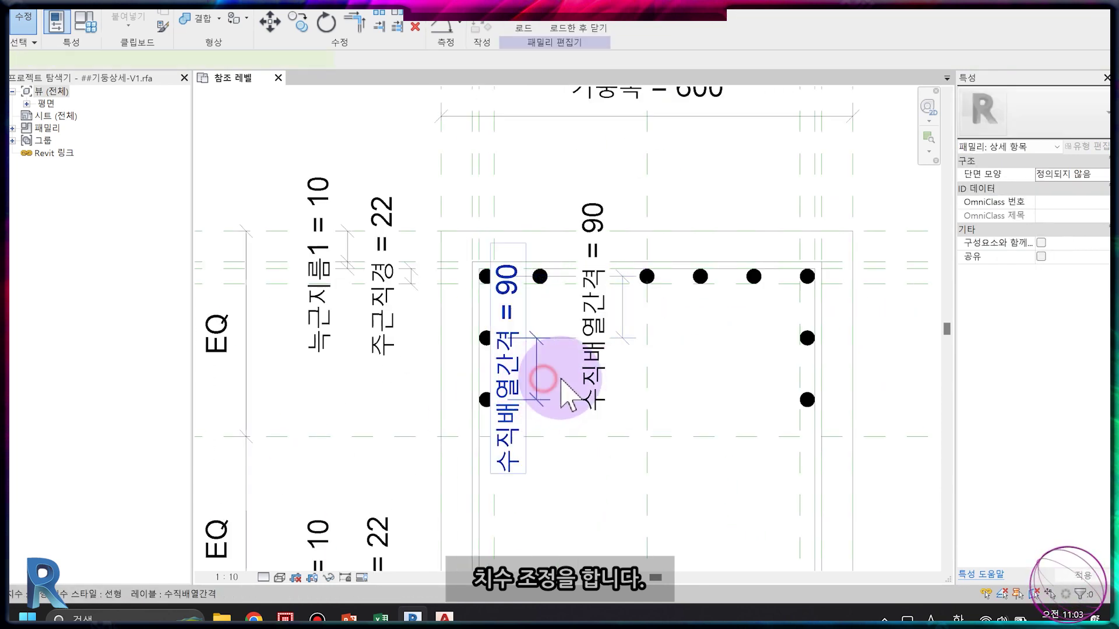
left_click_drag(541, 379, 701, 378)
left_click(722, 378)
scroll(421, 371, "down", 2)
- Reorder the 기타 family parameters as 수평배열개수, 수직배열개수, 수직배열간격
left_click(82, 18)
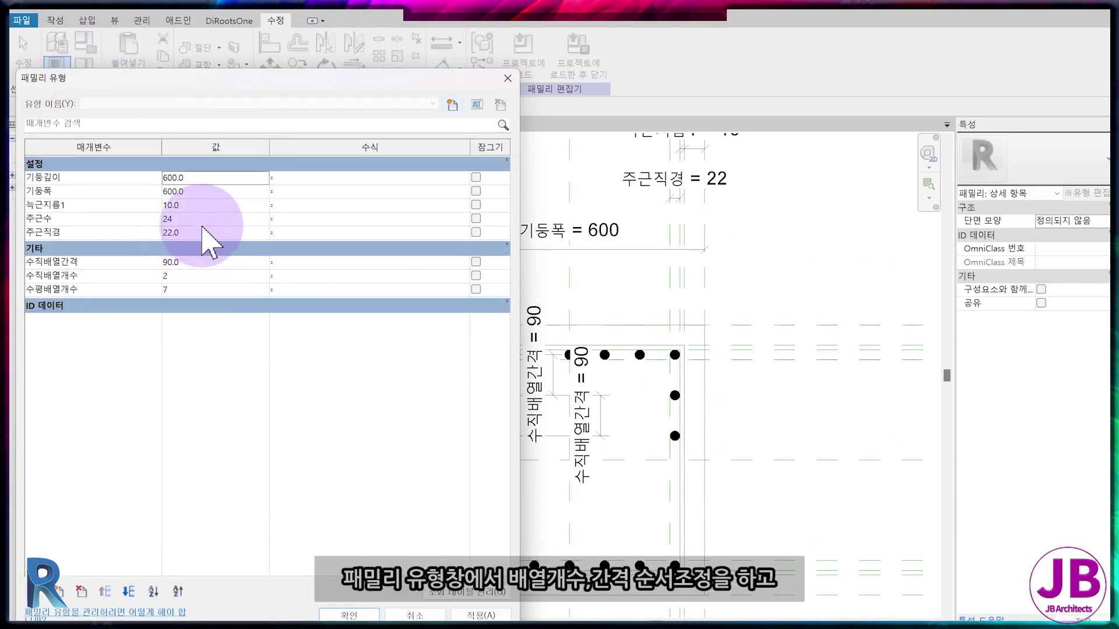
left_click(98, 277)
left_click(105, 591)
left_click(87, 289)
left_click(105, 591)
left_click(105, 591)
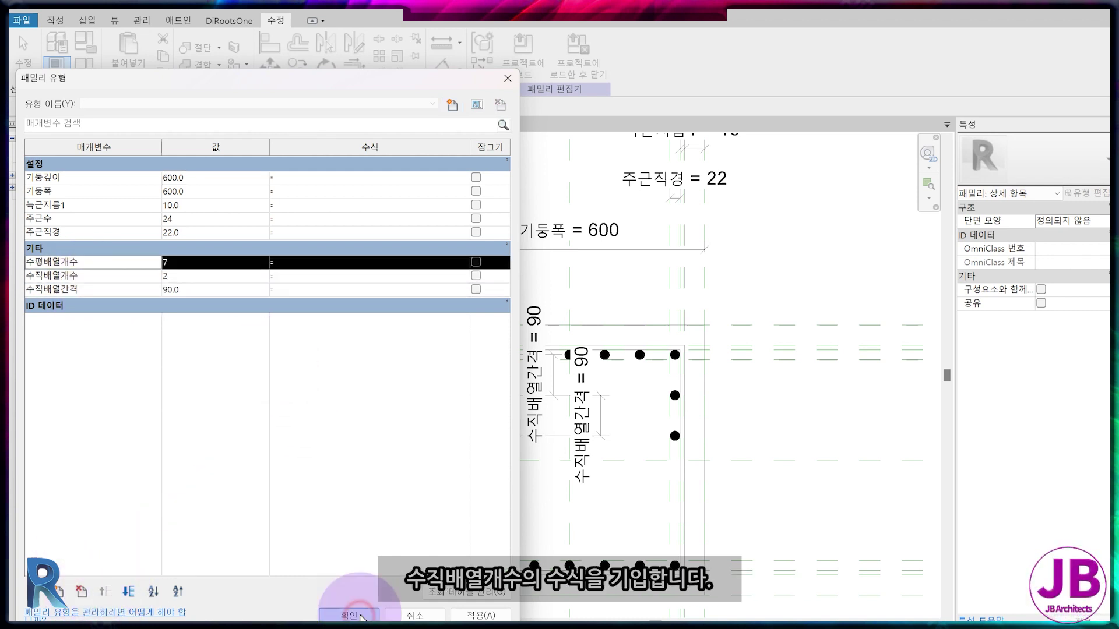
- Set the formula of 수직배열개수 to (주근수 - 수평배열개수 * 2) / 2
left_click(87, 289)
left_click(346, 275)
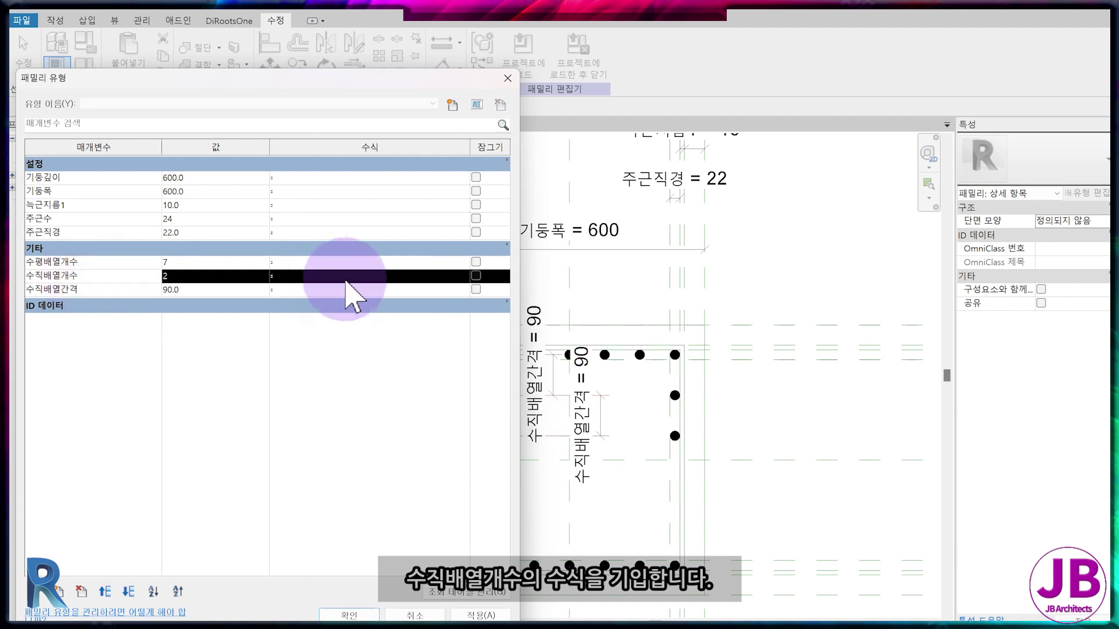
left_click(333, 275)
type("(주근수-수평배열개수*2)/2")
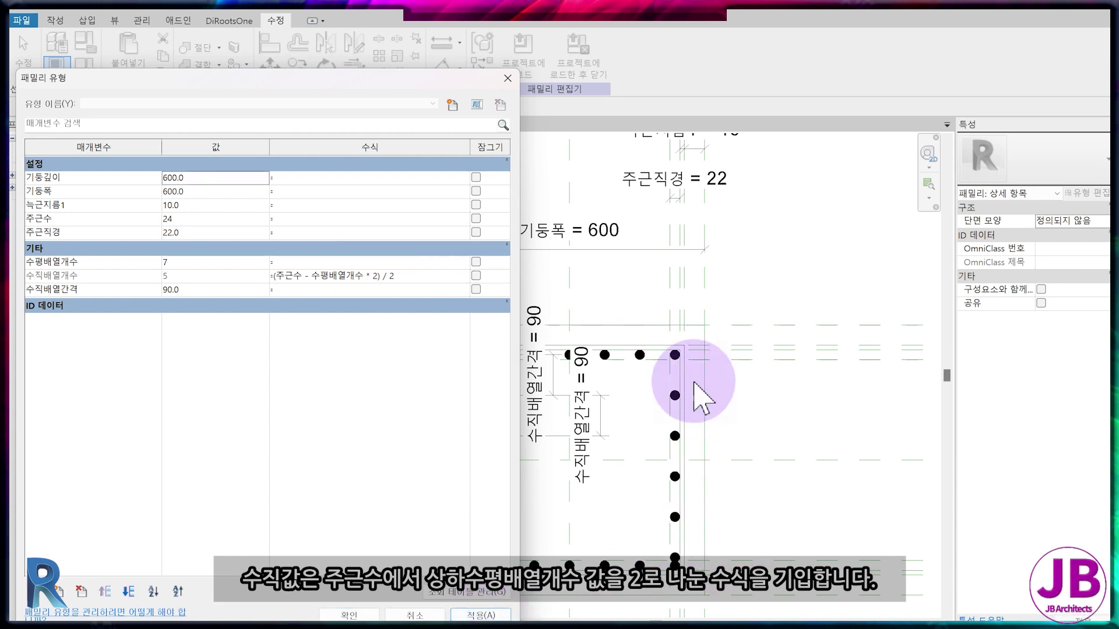
- Set the formula of 수직배열간격 to (기둥깊이 - (45 mm + 늑근지름1 + (주근직경 / 2)) * 2) / (수직배열개수 + 1) and apply it
left_click(320, 295)
left_click(292, 291)
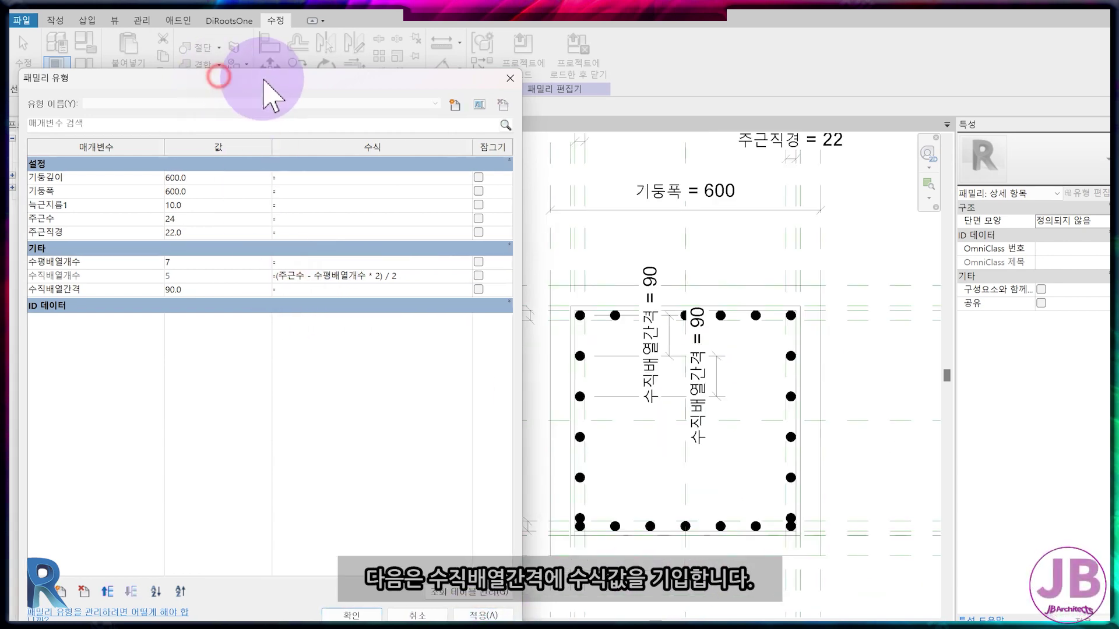
left_click_drag(268, 75, 812, 82)
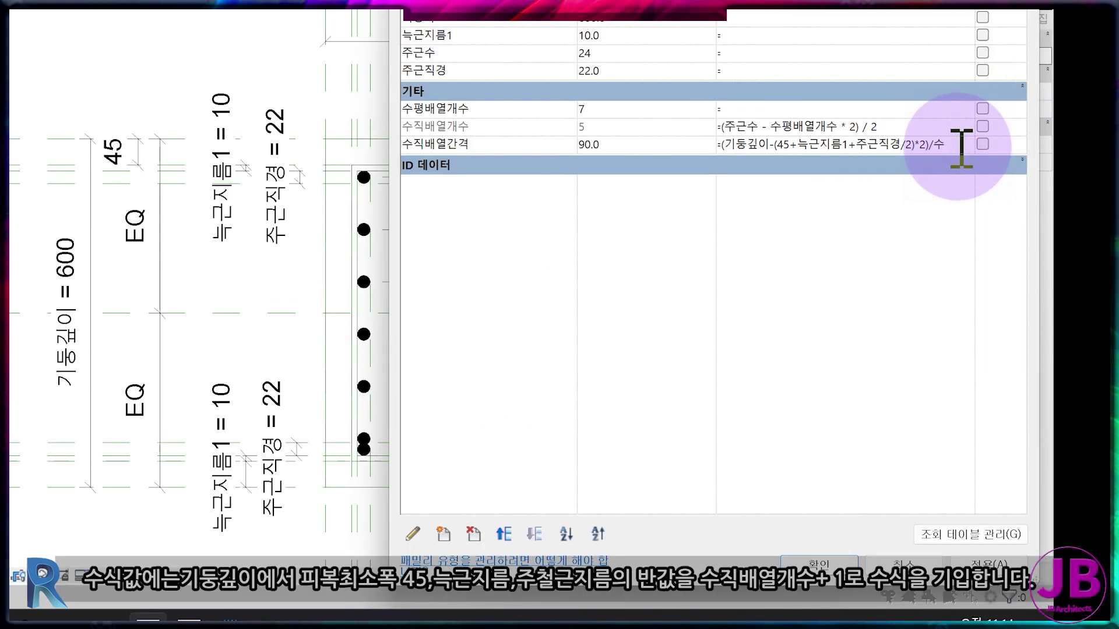
left_click(985, 564)
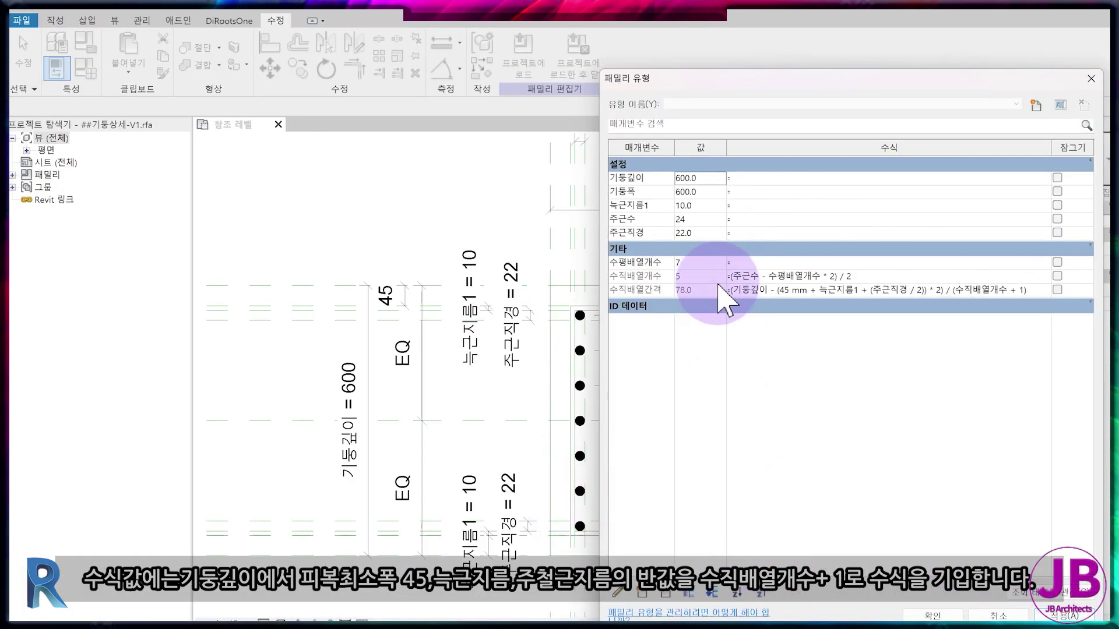
- Compare the family's vertical side rebars with the 600 X 600 column section in the AutoCAD drawing
mouse_move(891, 88)
left_mouse_down()
mouse_move(374, 98)
mouse_move(319, 109)
left_mouse_up()
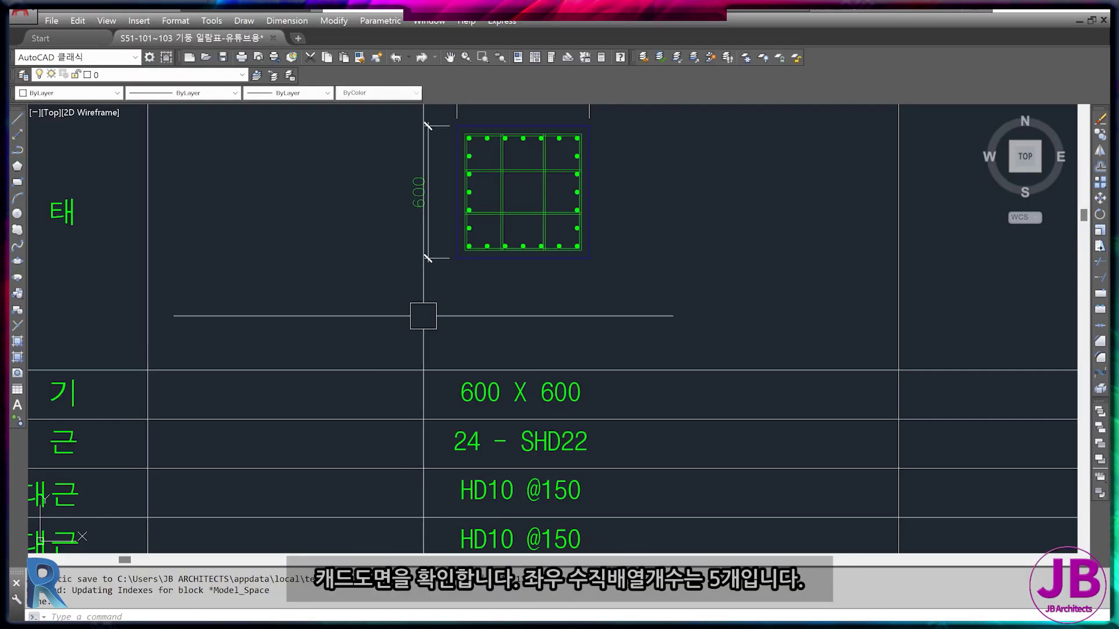
scroll(471, 453, "up", 5)
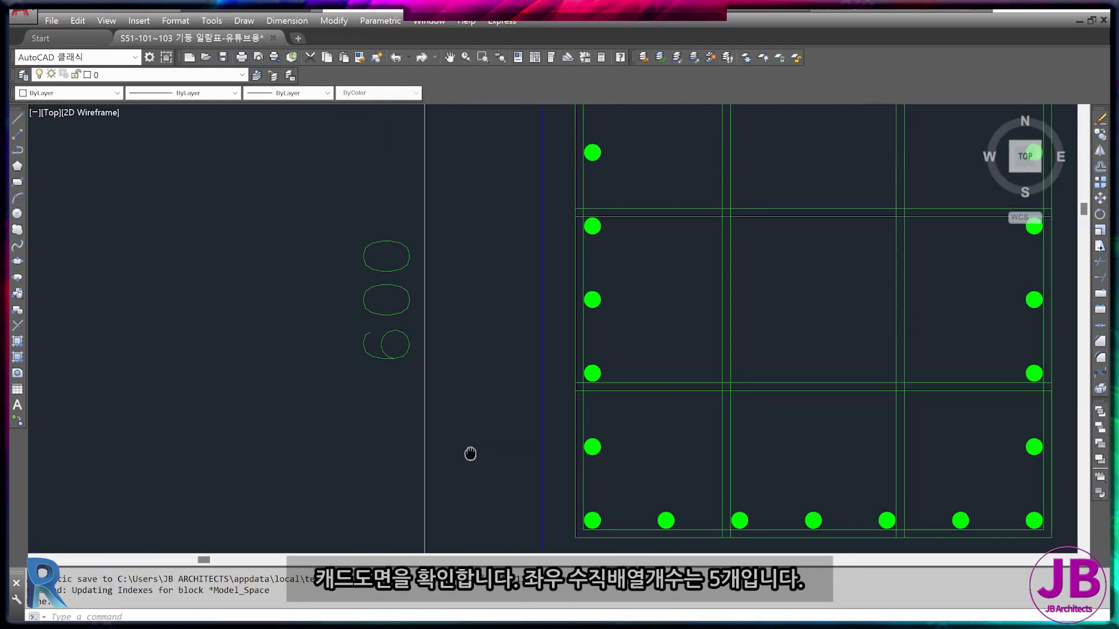
scroll(470, 452, "down", 2)
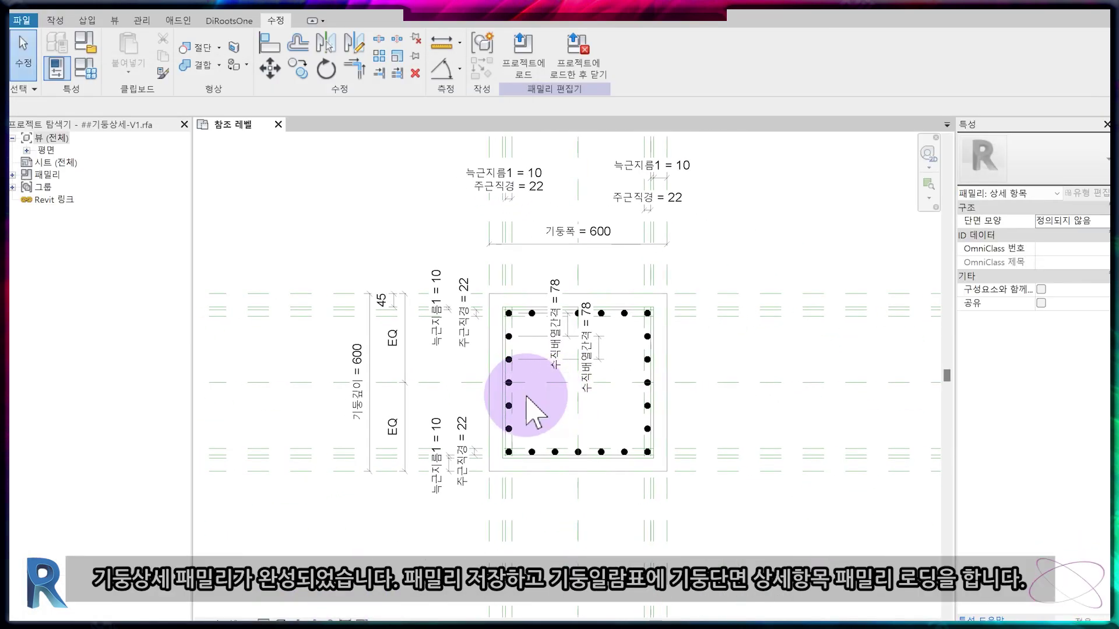
- Back in Revit, load the column detail family into the column schedule project and close the family file
left_click(525, 47)
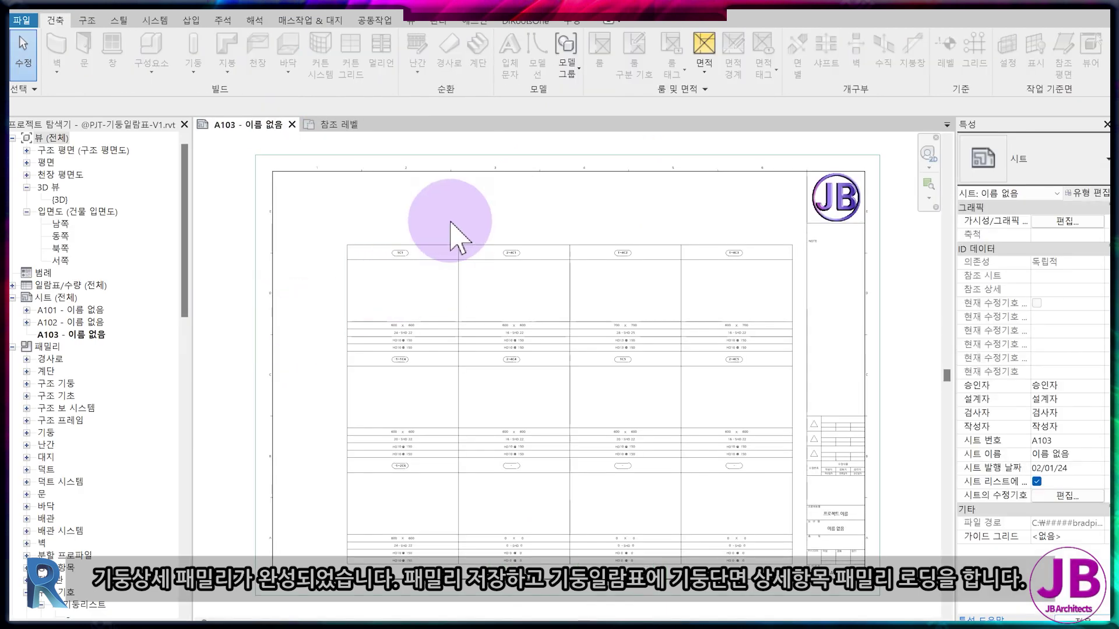
left_click(341, 125)
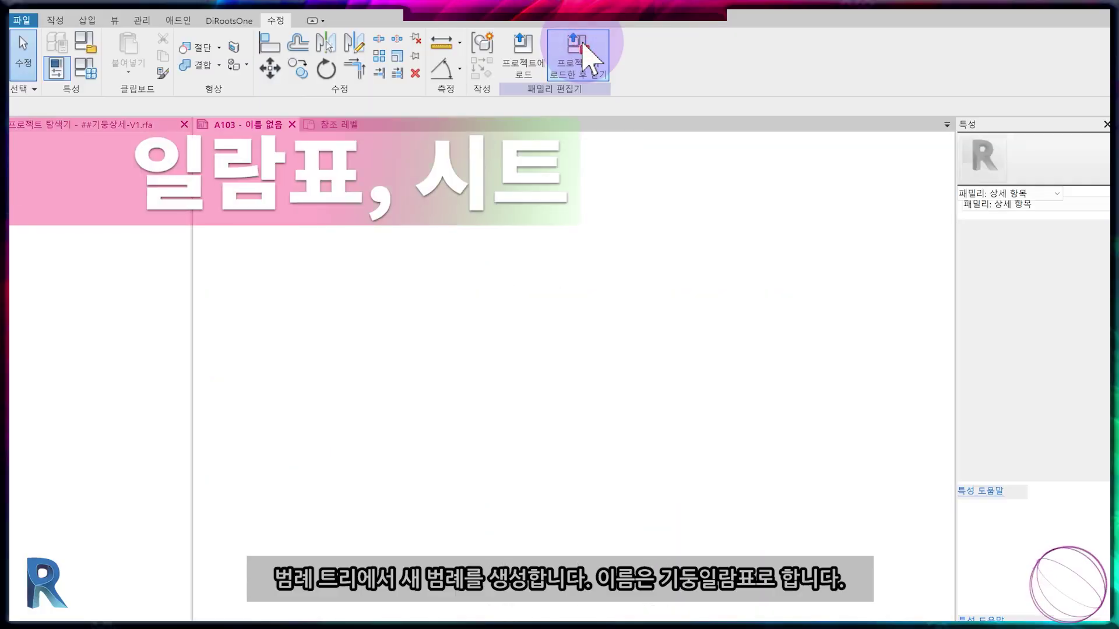
left_click(583, 55)
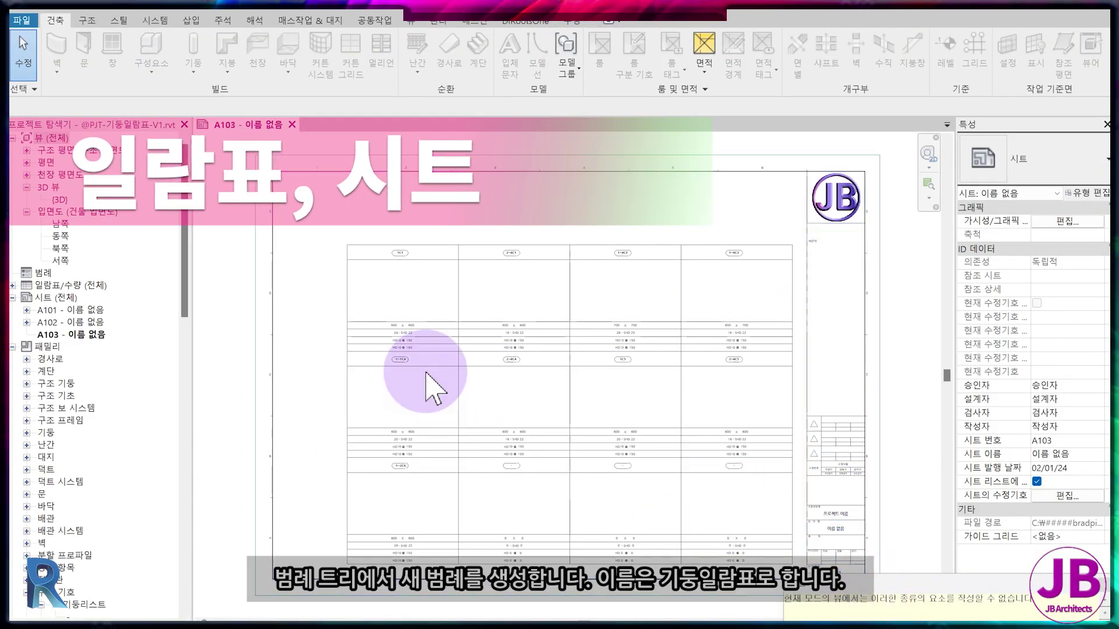
- Create a new legend named 기둥일람표-1 at a scale of 1 : 50
right_click(43, 273)
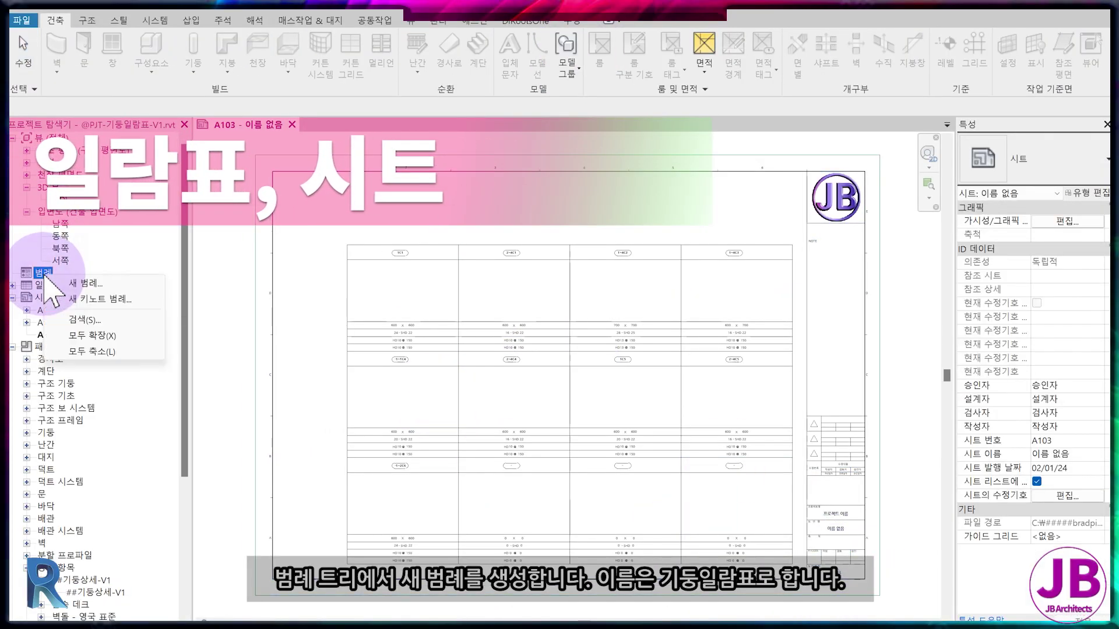
left_click(85, 283)
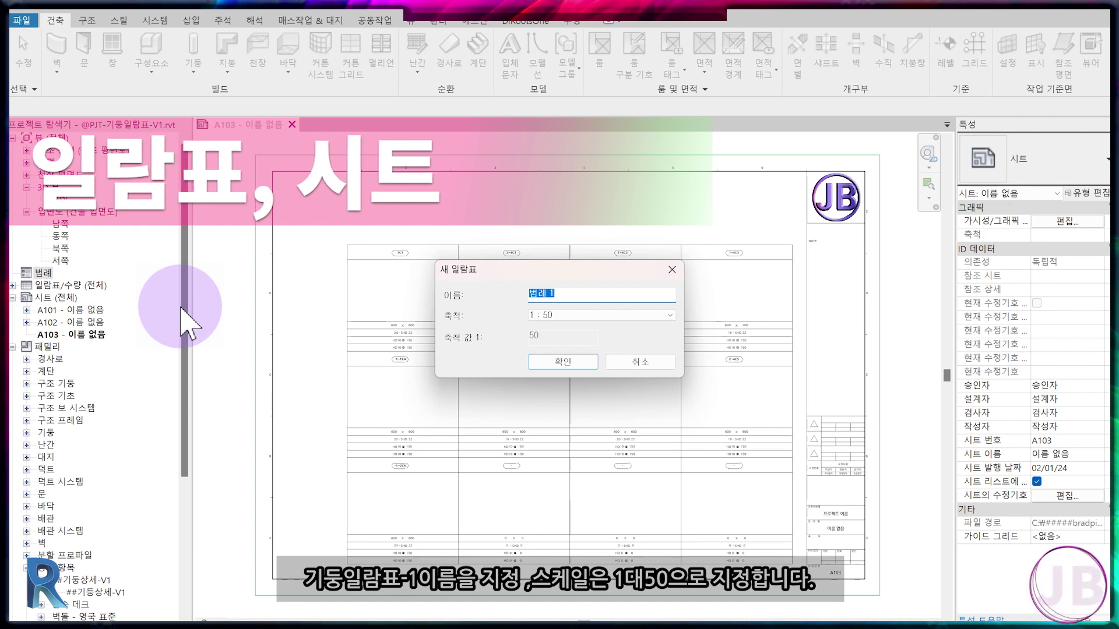
type("기둥일람표-1")
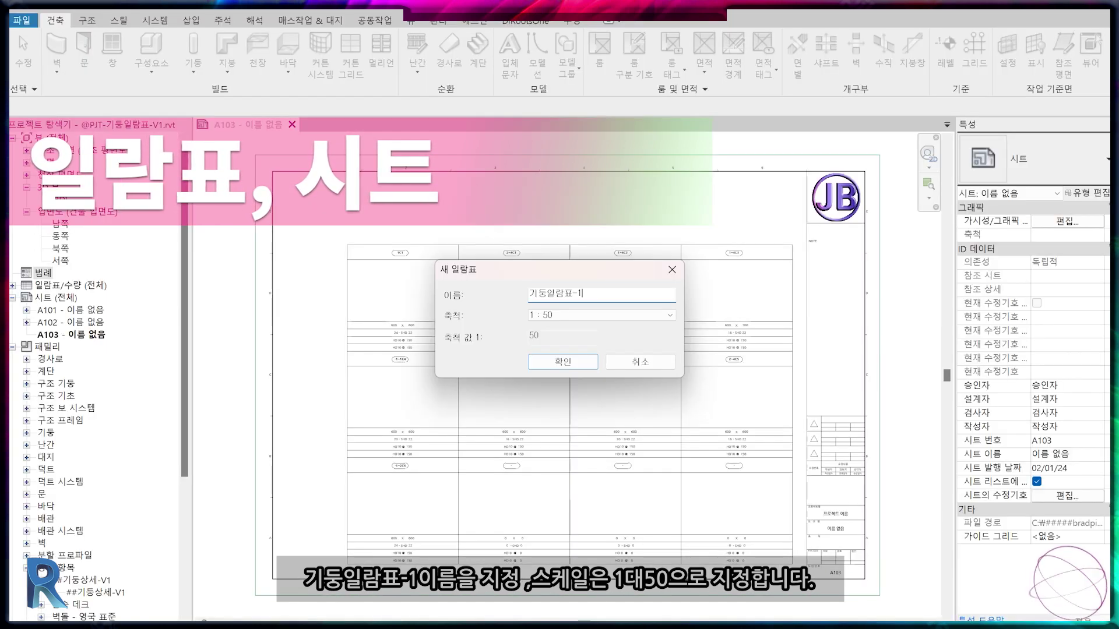
key("Return")
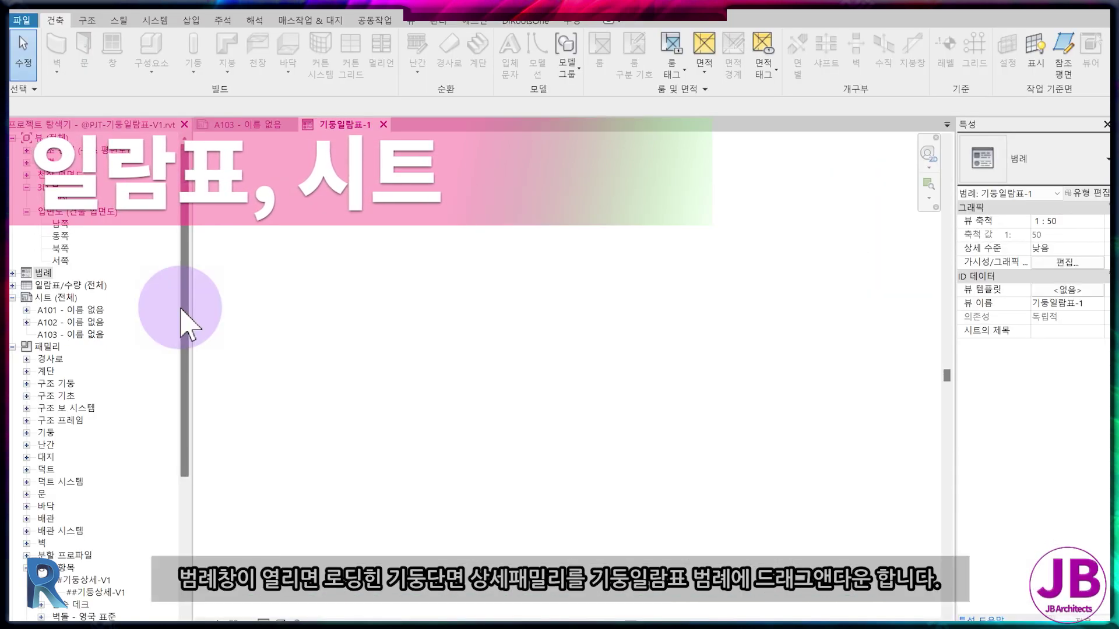
- Place one ##기둥상세-V1 column detail item in the 기둥일람표-1 legend
left_click(103, 593)
left_click_drag(383, 342, 463, 245)
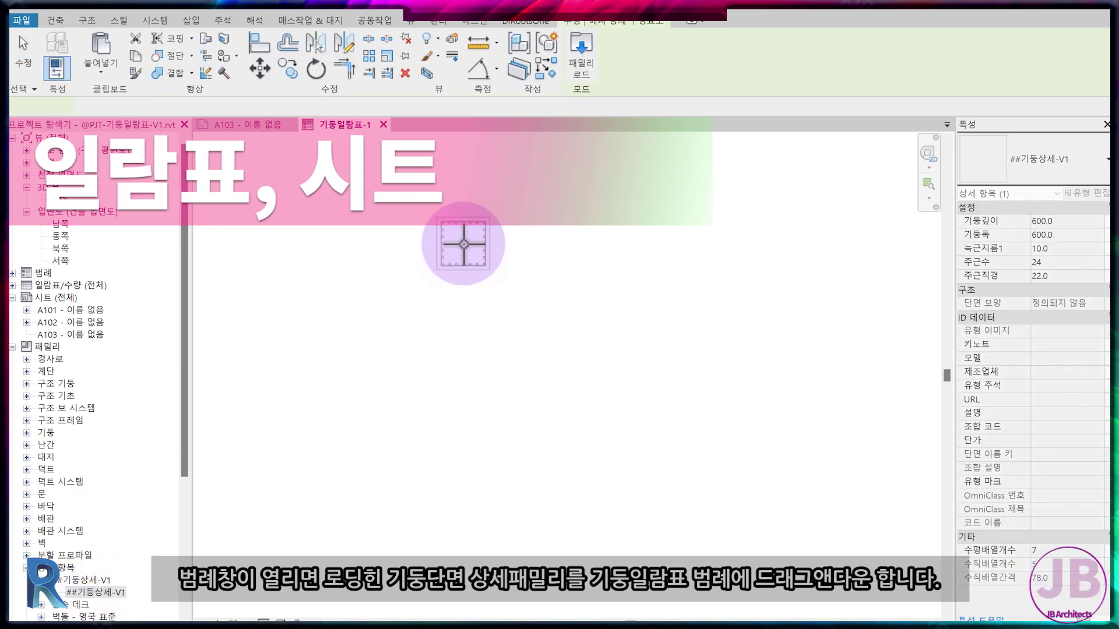
left_click(464, 244)
key("Escape")
- Review the type and parameter values in the placed column detail's type properties
left_click(478, 274)
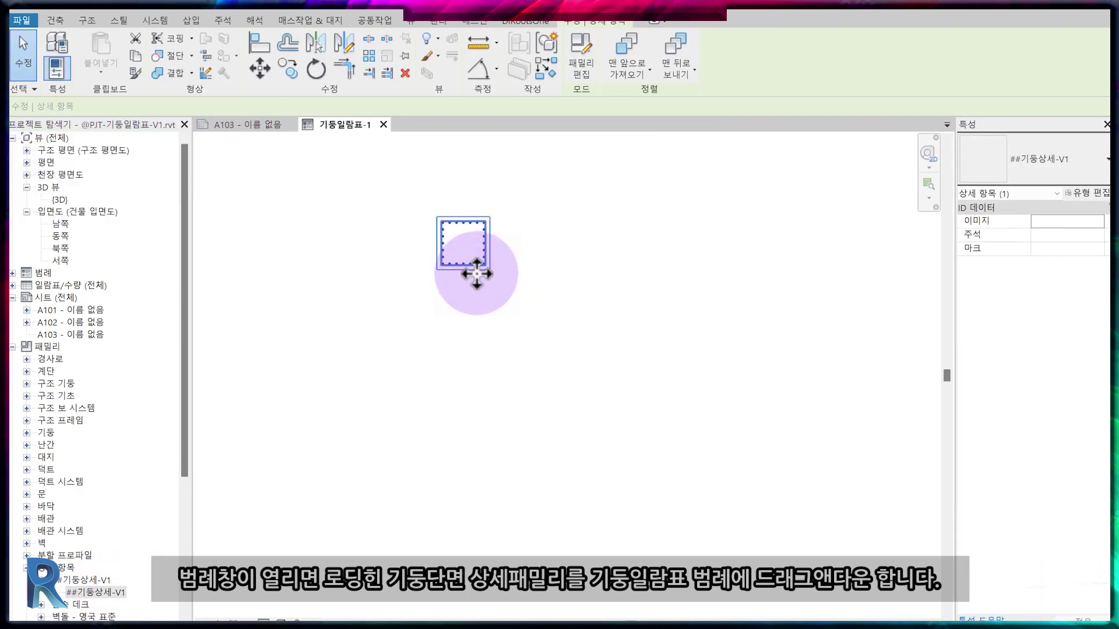
left_click(1097, 195)
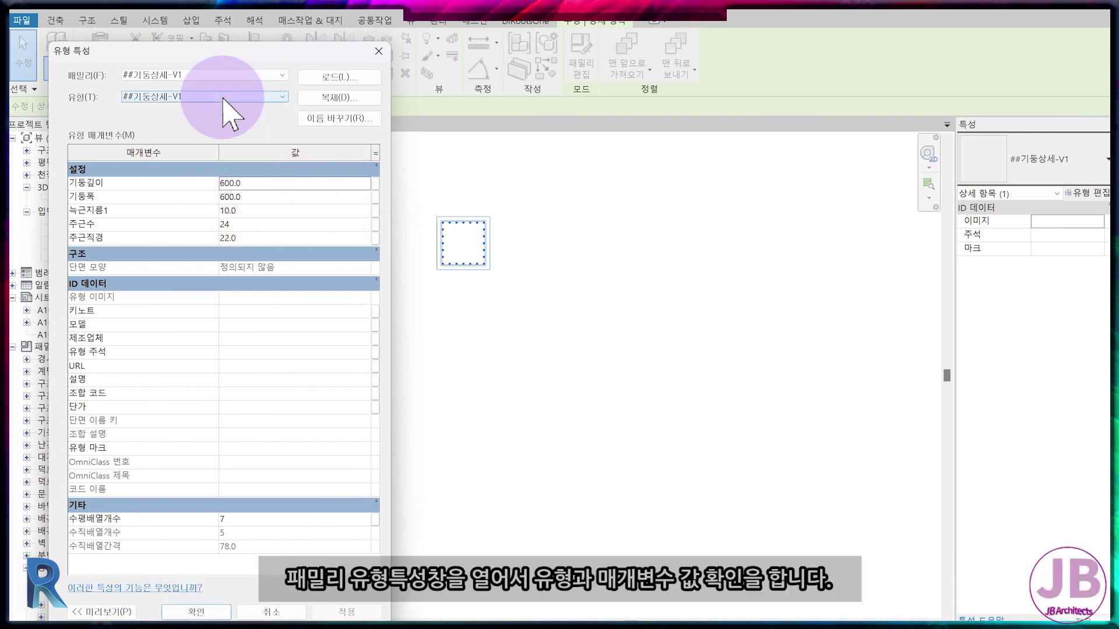
left_click(417, 82)
left_click(379, 51)
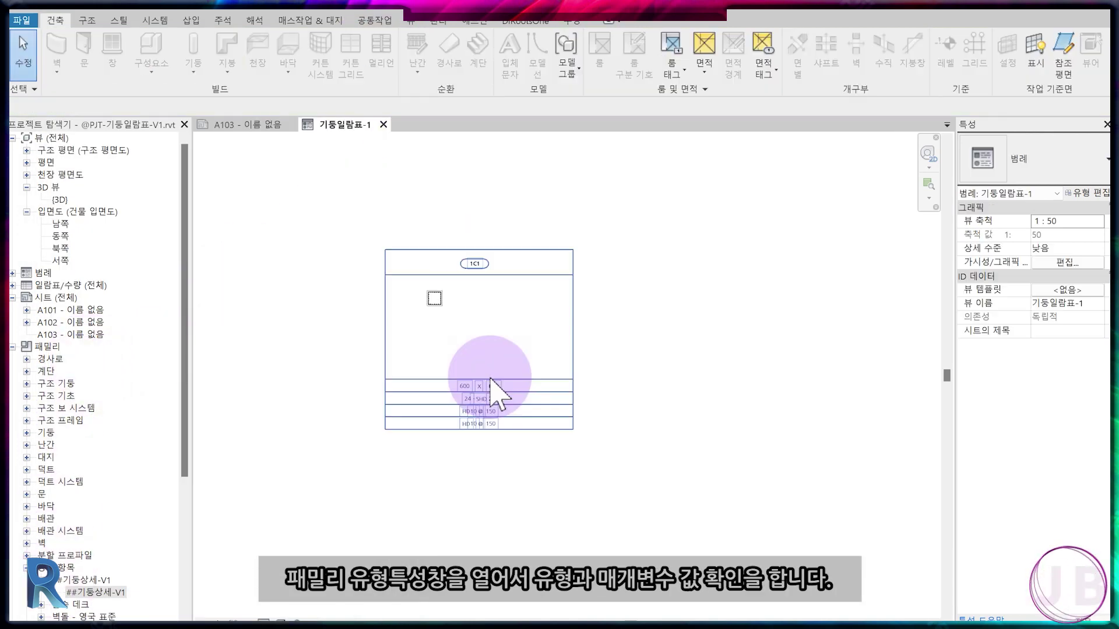
- Copy the 1C1 ##기둥리스트 annotation so that the second one adjoins the first one's right edge
left_click(490, 378)
mouse_move(490, 380)
left_mouse_down()
mouse_move(382, 437)
mouse_move(496, 431)
left_mouse_up()
left_click_drag(571, 429, 572, 430)
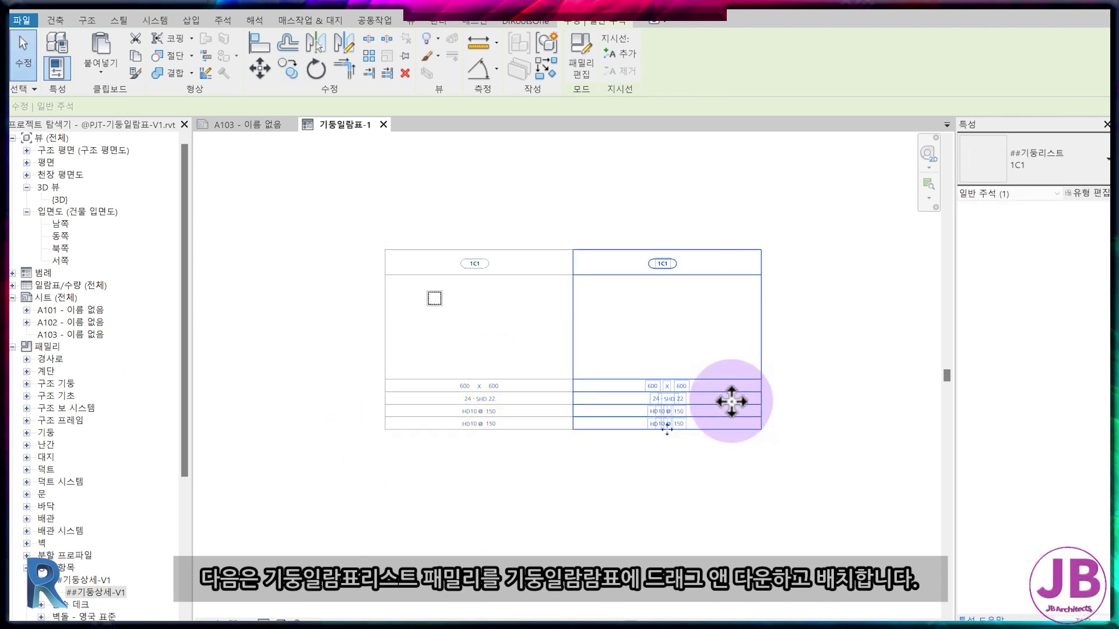
- Copy the second column list annotation two more times to the right with multiple copies enabled, completing a row of four
key("c")
key("o")
left_click(189, 106)
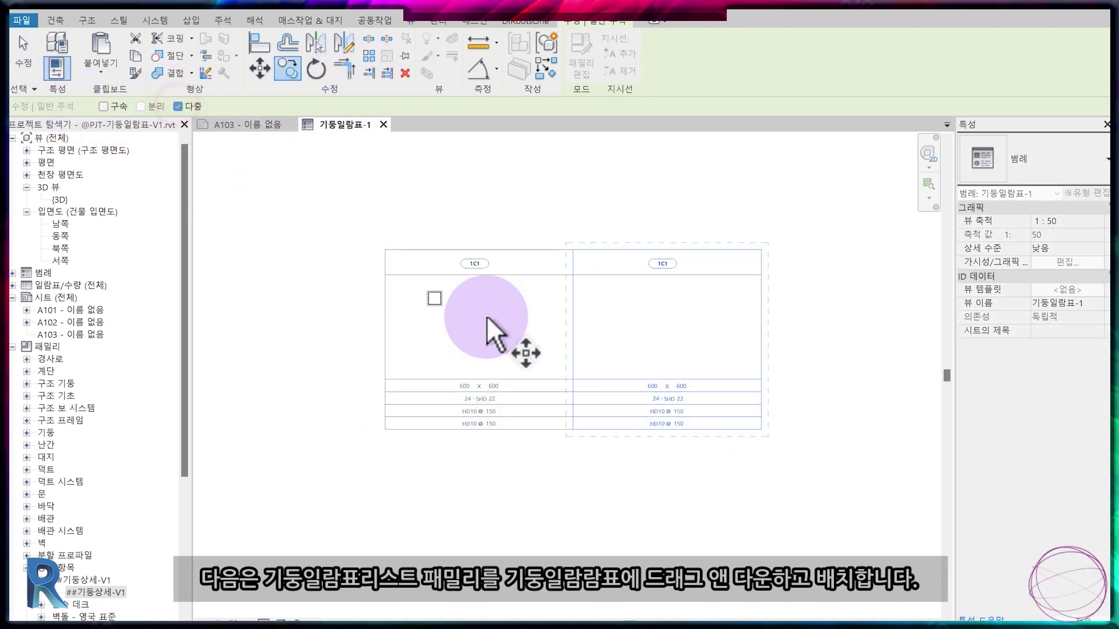
left_click(760, 429)
middle_click_drag(916, 426, 669, 427)
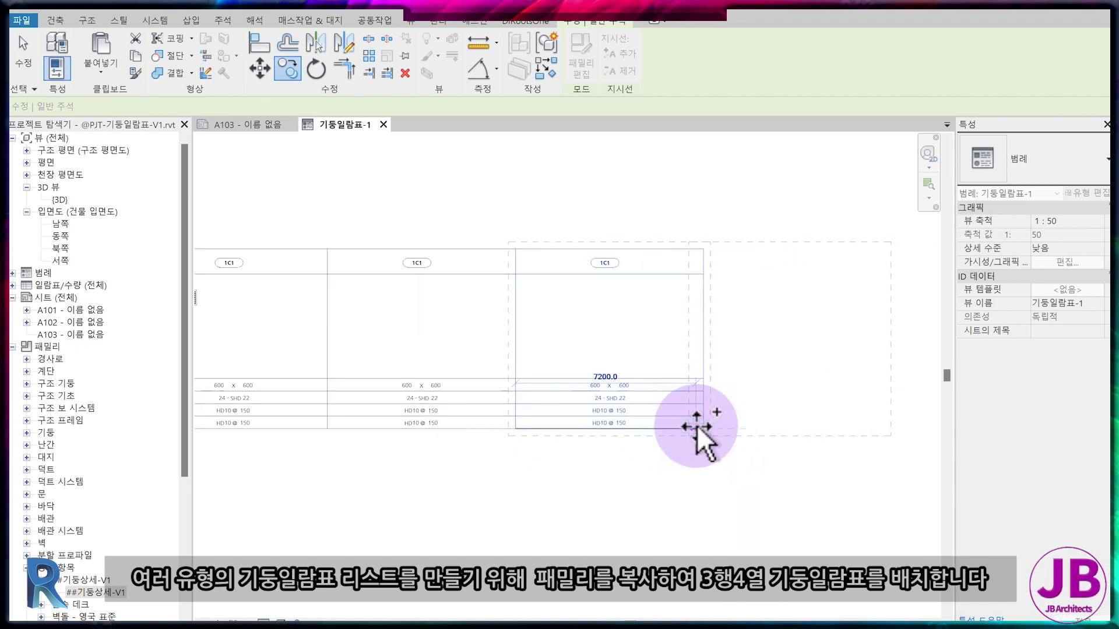
left_click(702, 428)
scroll(702, 426, "down", 2)
key("Escape")
key("Escape")
- Copy the row of four column list annotations downward twice to form a grid of three rows and four columns
left_click_drag(770, 474, 402, 408)
key("c")
key("o")
left_click(331, 310)
left_click(331, 428)
left_click(332, 547)
key("Escape")
key("Escape")
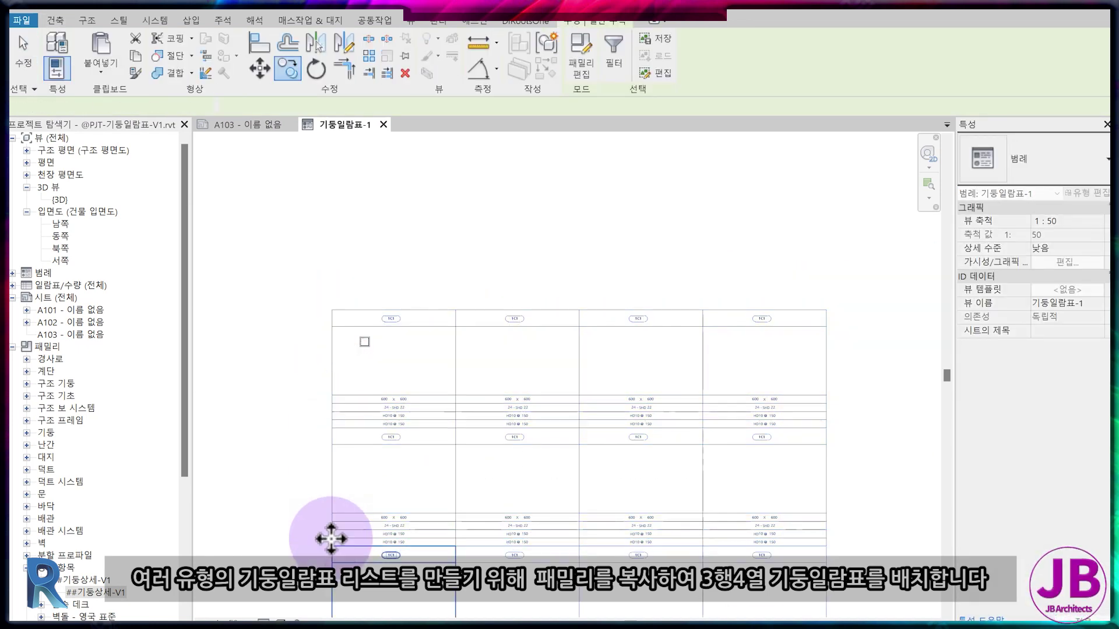
- Change the second, third and fourth column list annotations of the top row to types 2~4C1, 1~4C2 and "-"
middle_click_drag(544, 328, 492, 229)
left_click(491, 230)
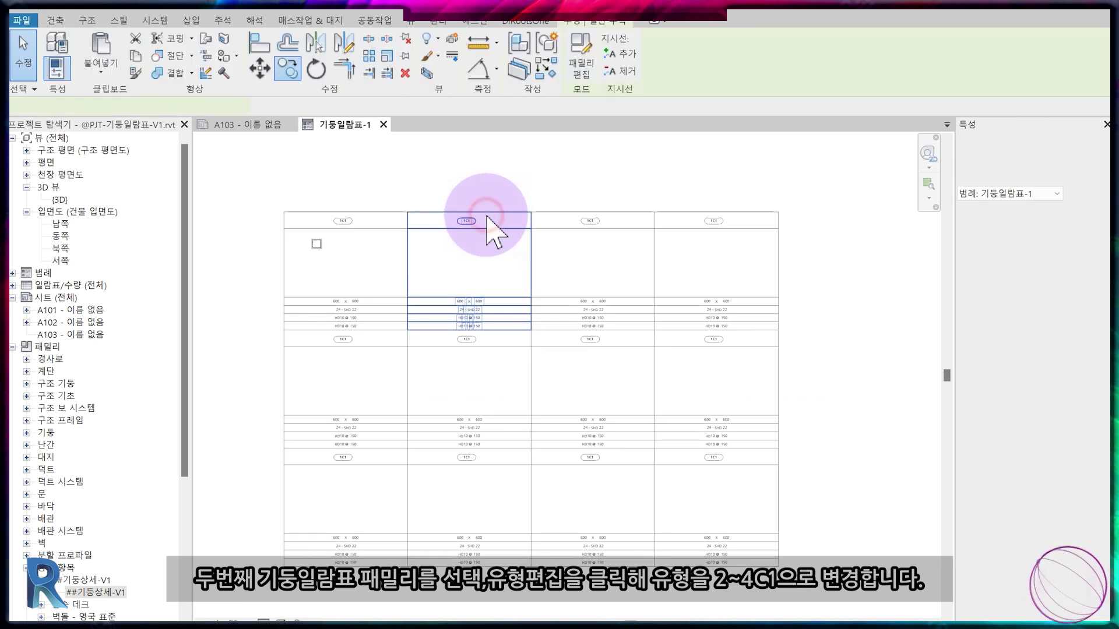
left_click(1075, 171)
left_click(1031, 299)
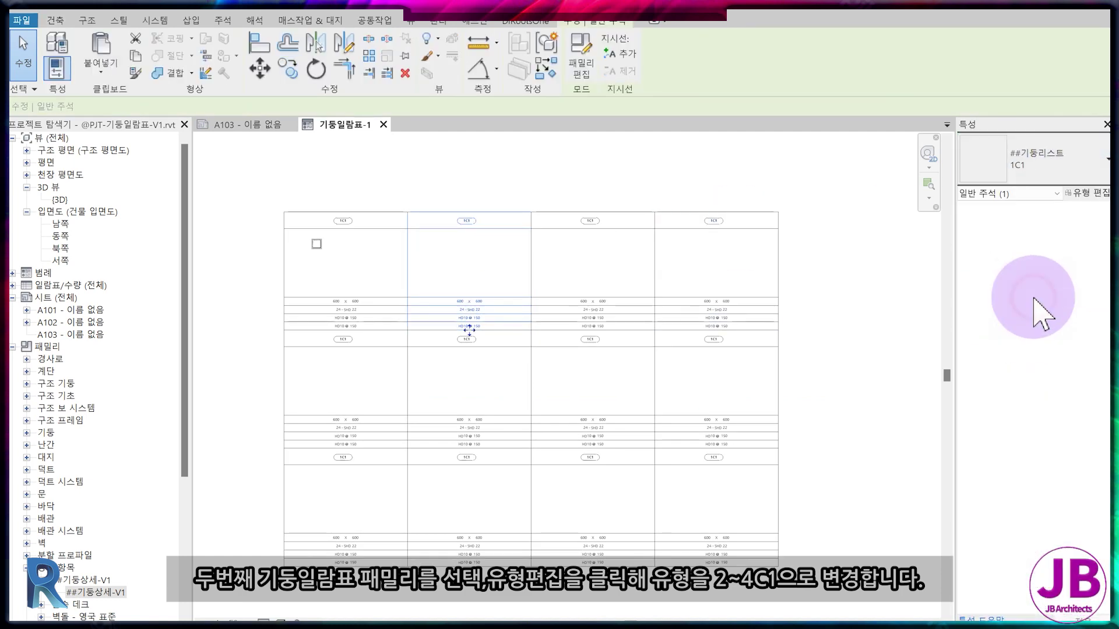
left_click(599, 250)
left_click(1068, 160)
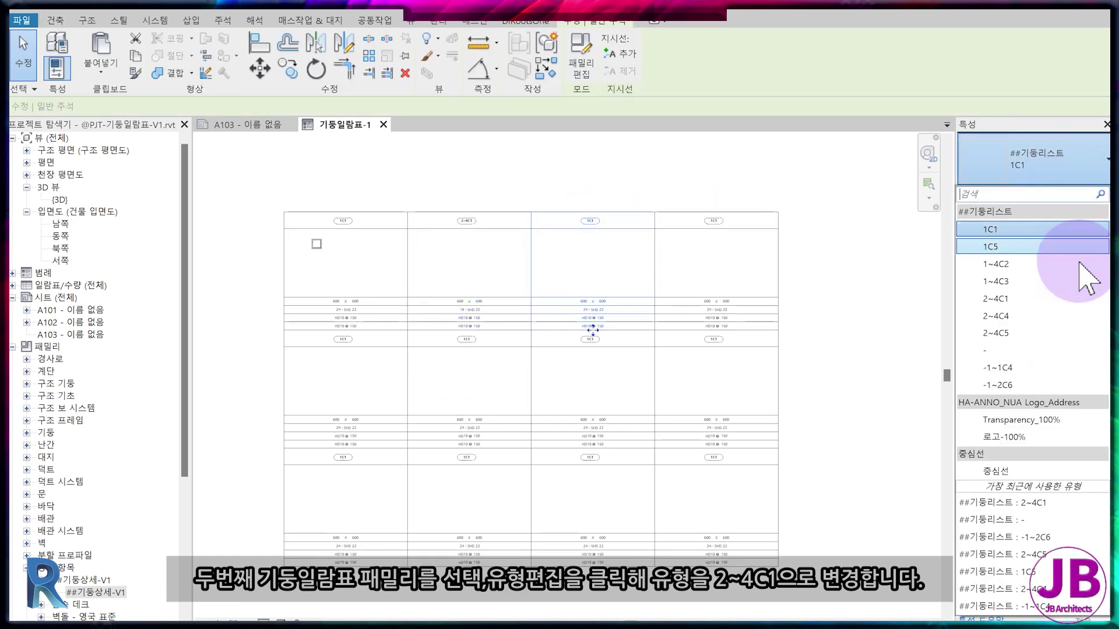
left_click(1079, 268)
left_click(919, 299)
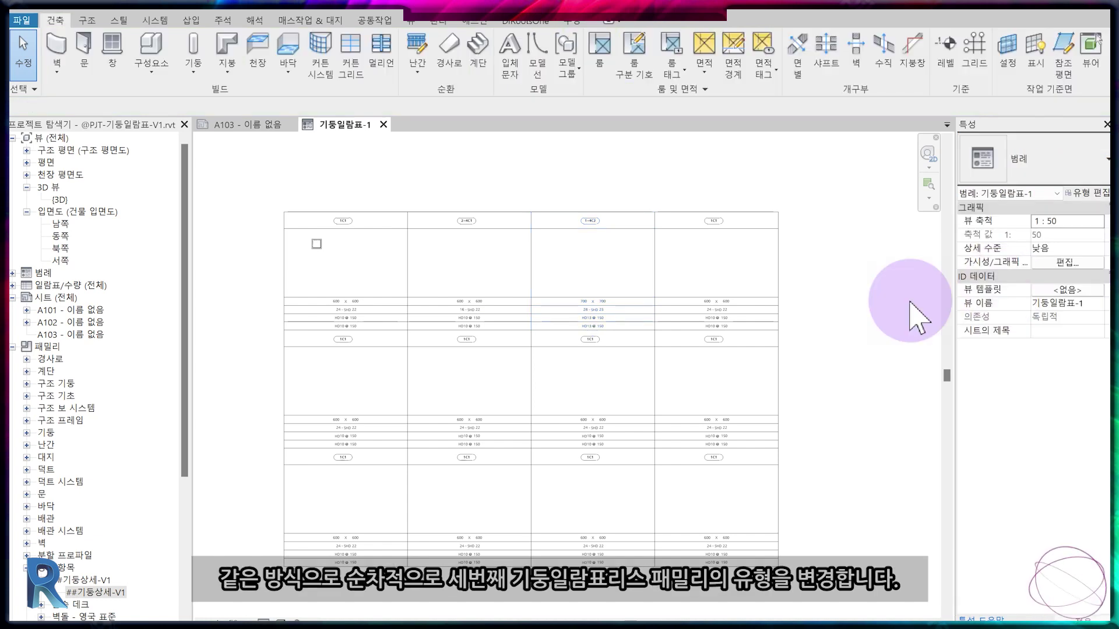
left_click(709, 236)
left_click(1067, 160)
left_click(1036, 351)
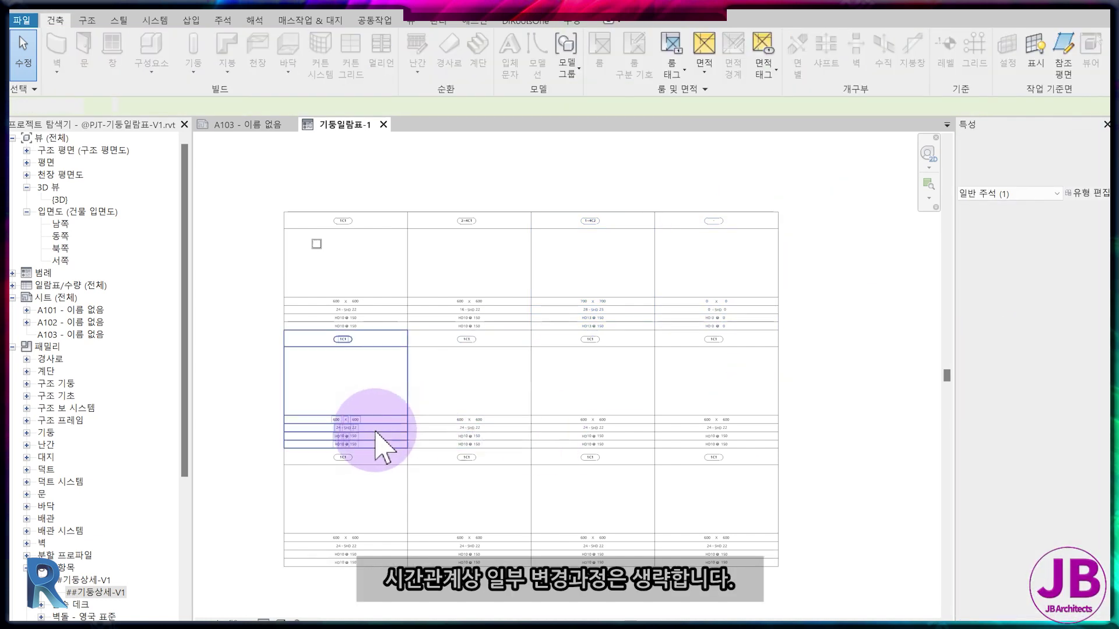
- Change the third and fourth column list annotations of the bottom row to types -1~2C6 and "-"
left_click(610, 468)
left_click(1037, 159)
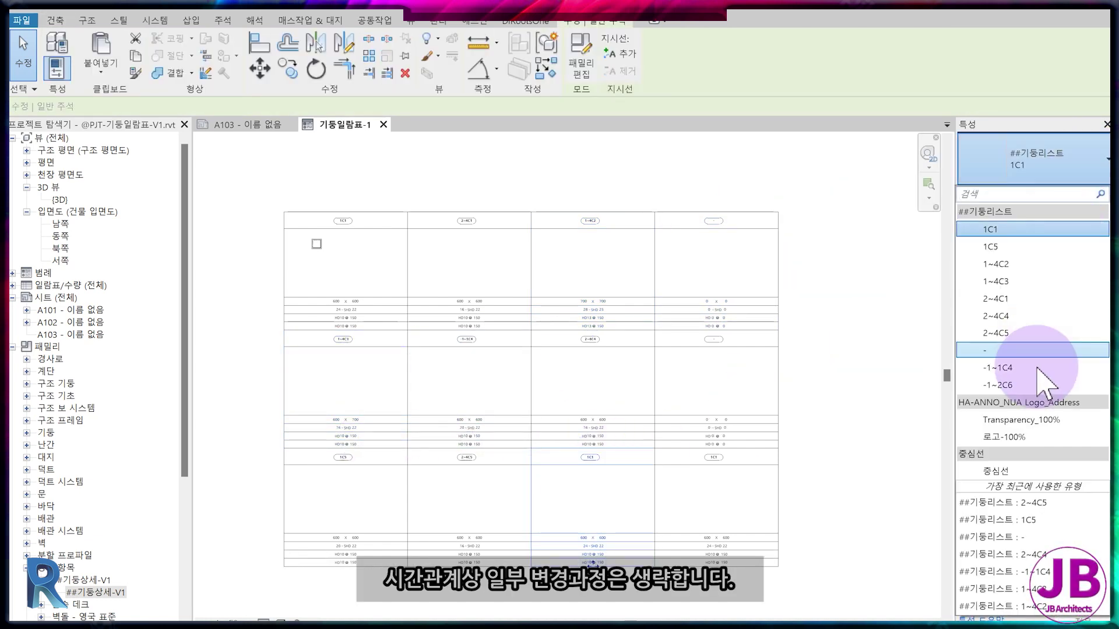
left_click(1040, 379)
left_click(758, 468)
left_click(1051, 165)
left_click(1034, 355)
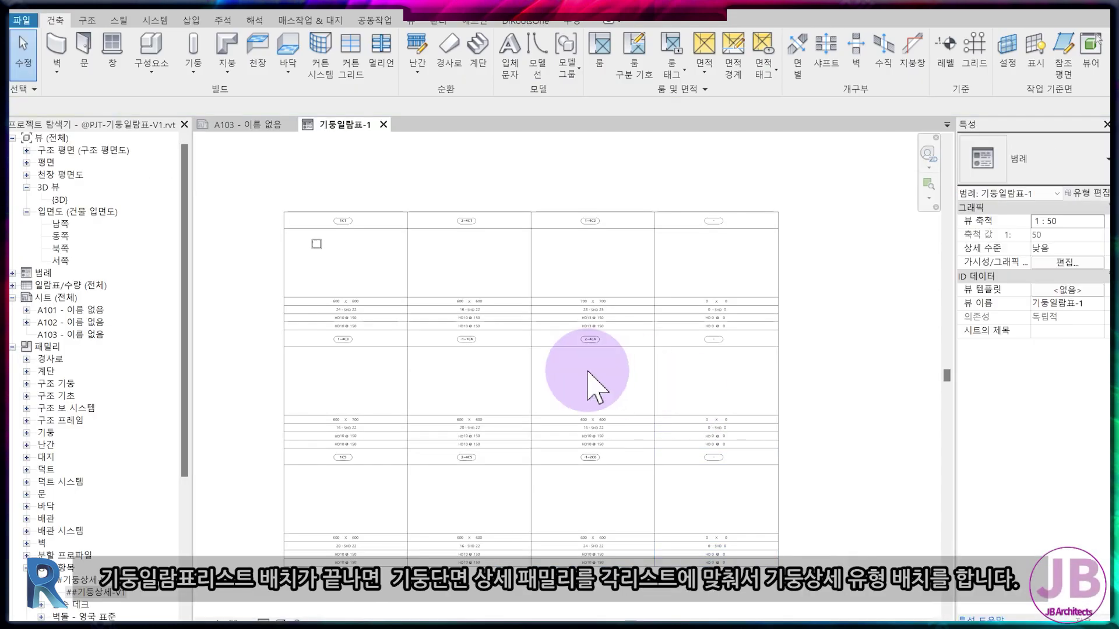
- Move the column section detail to the middle of the 1C1 cell's drawing area
scroll(480, 315, "up", 4)
left_click_drag(335, 195, 478, 289)
left_click(478, 289)
left_click(532, 327)
scroll(441, 328, "down", 5)
middle_click_drag(467, 369, 404, 314)
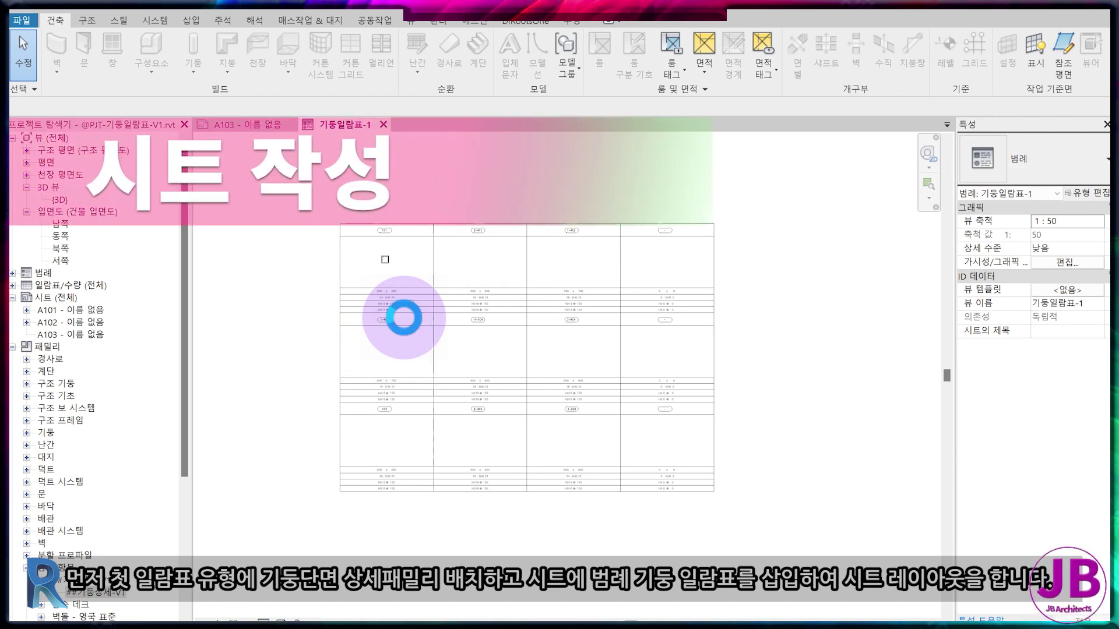
- Place the 기둥일람표-1 legend on sheet A103, centred in the drawing area beside the title block
left_click(241, 124)
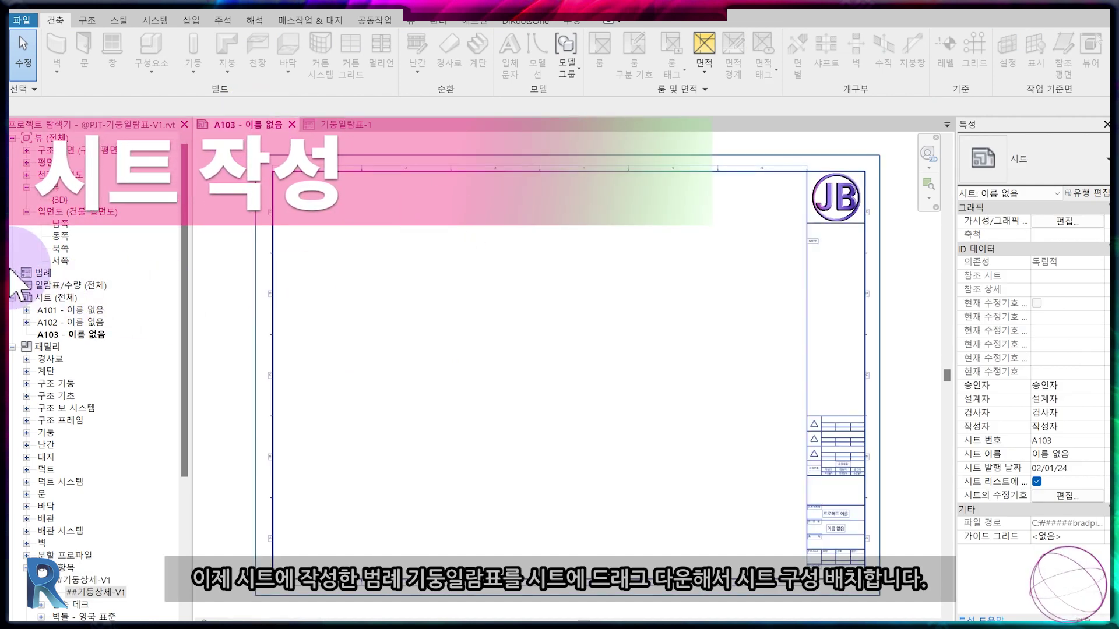
left_click(12, 272)
left_click_drag(62, 285, 448, 315)
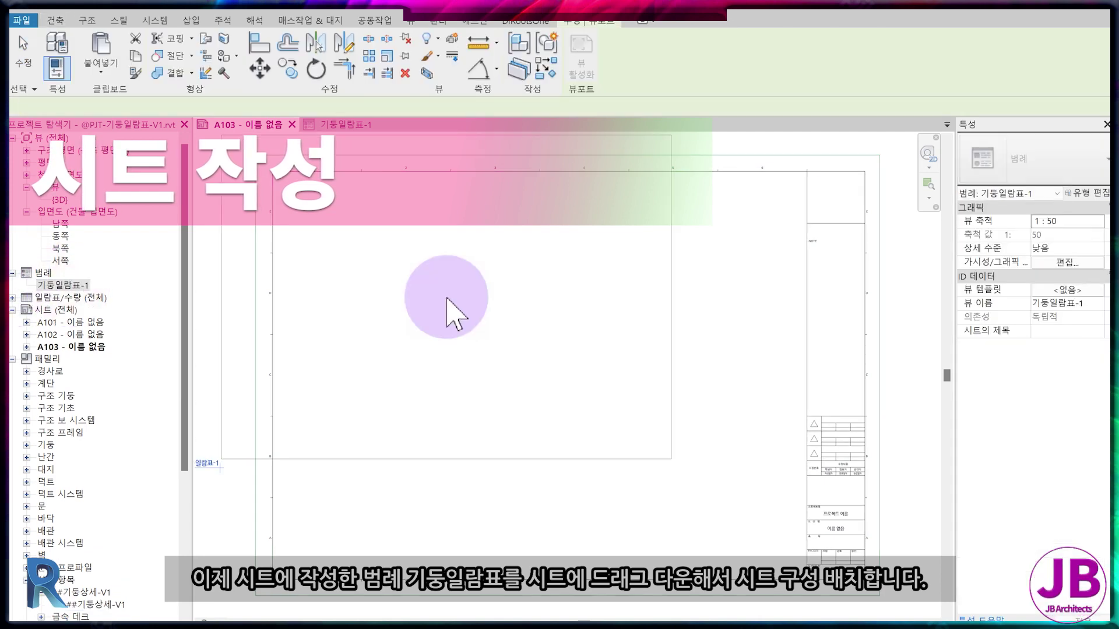
left_click(550, 383)
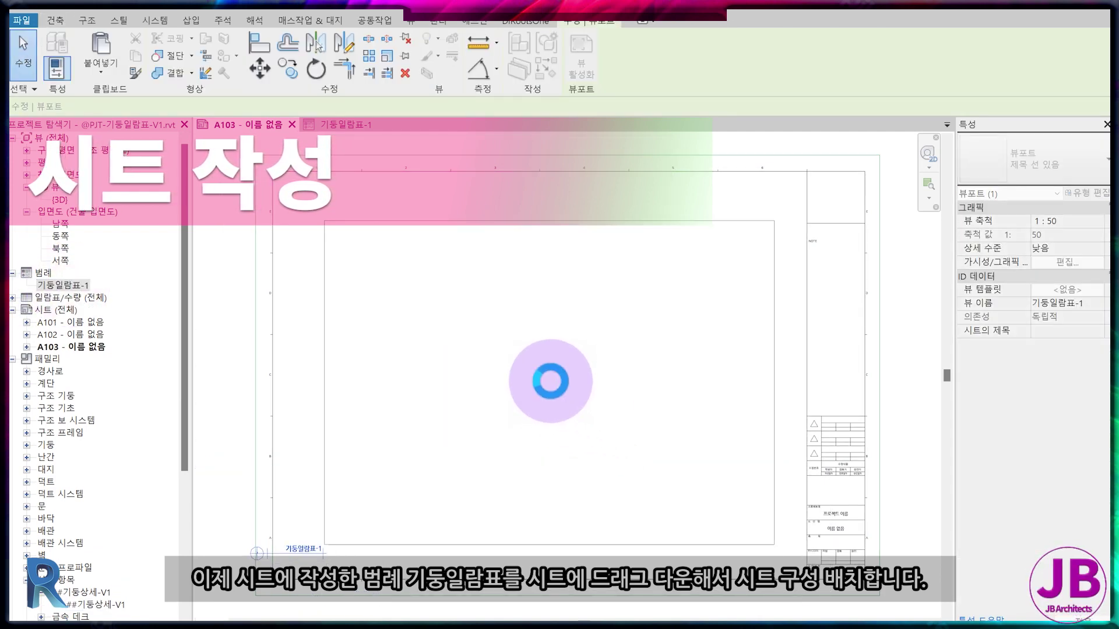
- Change the placed legend's viewport type to 제목 없음
left_click(1088, 166)
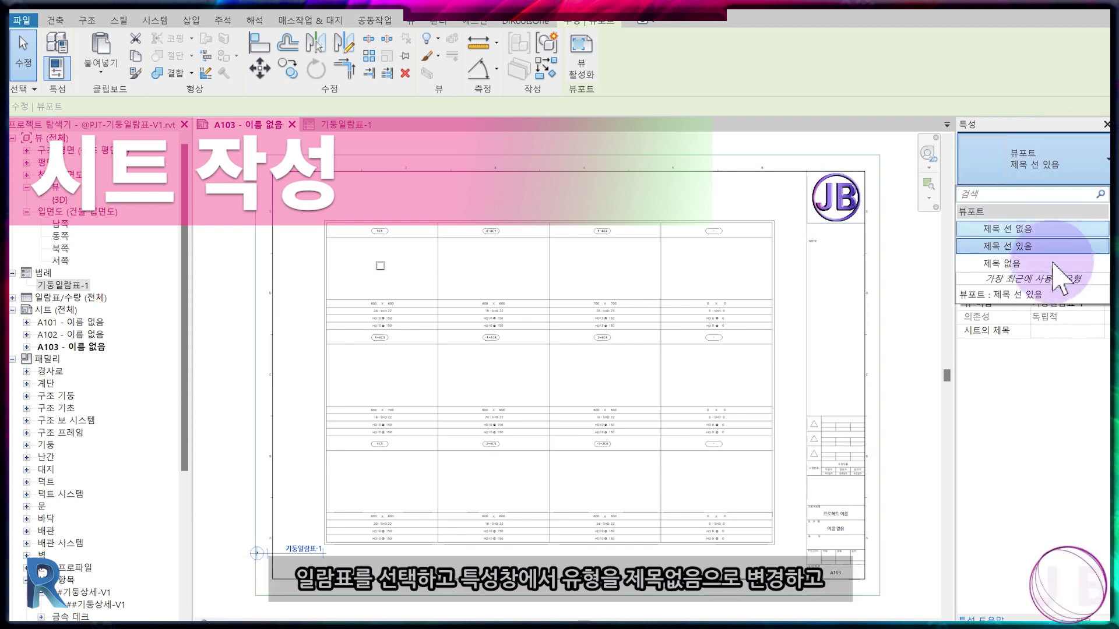
left_click(1045, 265)
key("Escape")
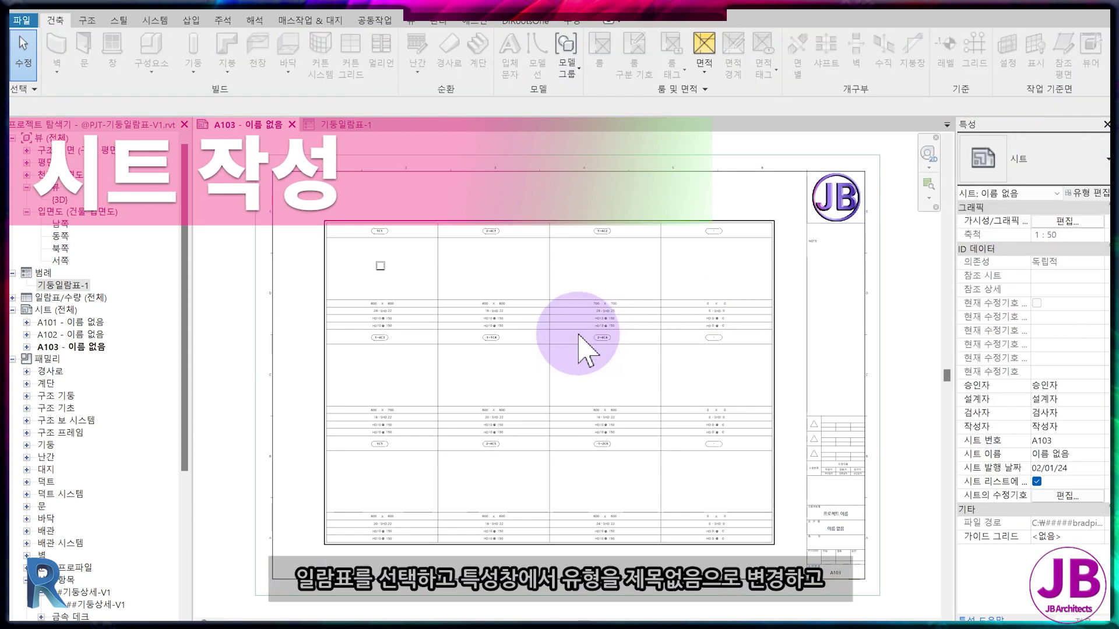
- Nudge the legend viewport slightly downward and to the left on the sheet
left_click(570, 225)
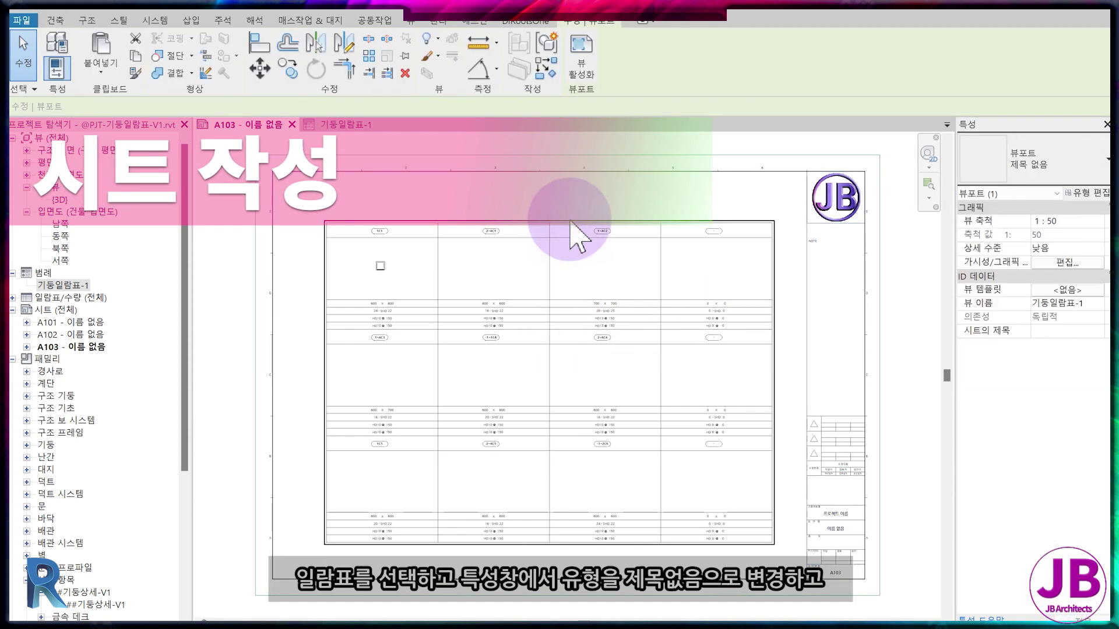
left_click_drag(557, 224, 568, 223)
key("Down")
key("Left")
key("Left")
left_click(544, 204)
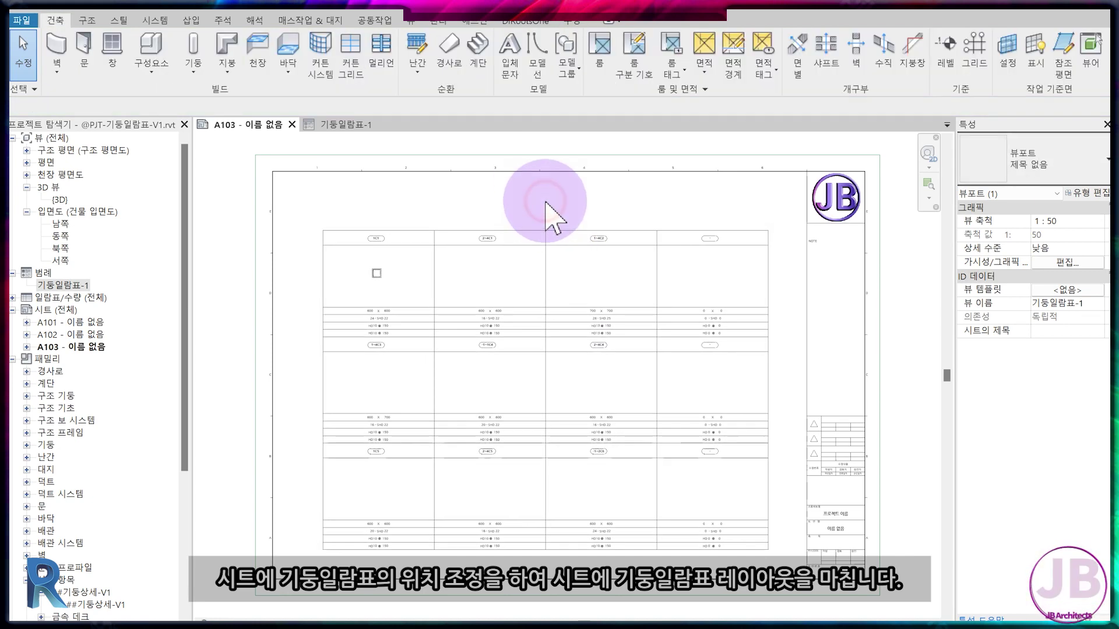
- In the 기둥일람표-1 legend view, draw a vertical reference plane upward along the right edge of the 1C1 column section
left_click(346, 125)
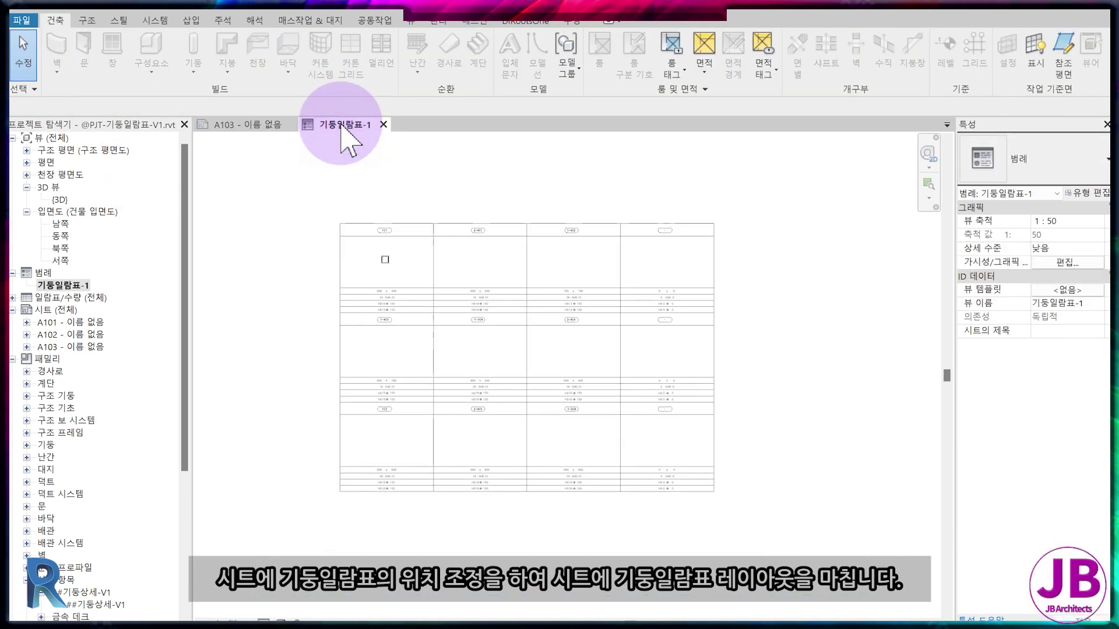
scroll(361, 244, "up", 5)
left_click(485, 343)
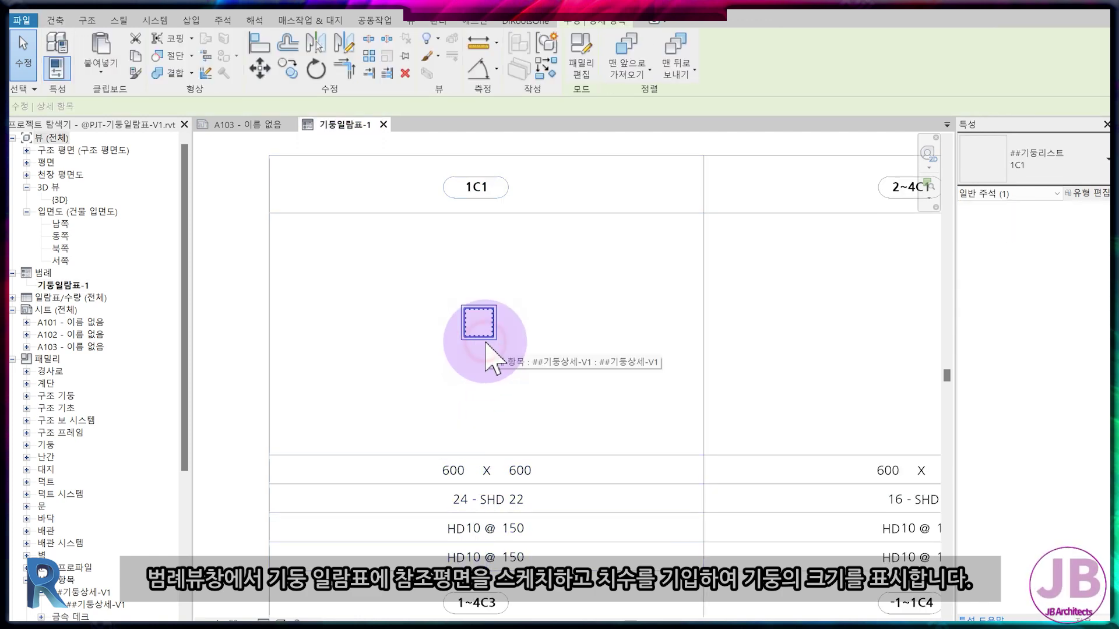
left_click(618, 335)
scroll(576, 332, "down", 1)
left_click(57, 20)
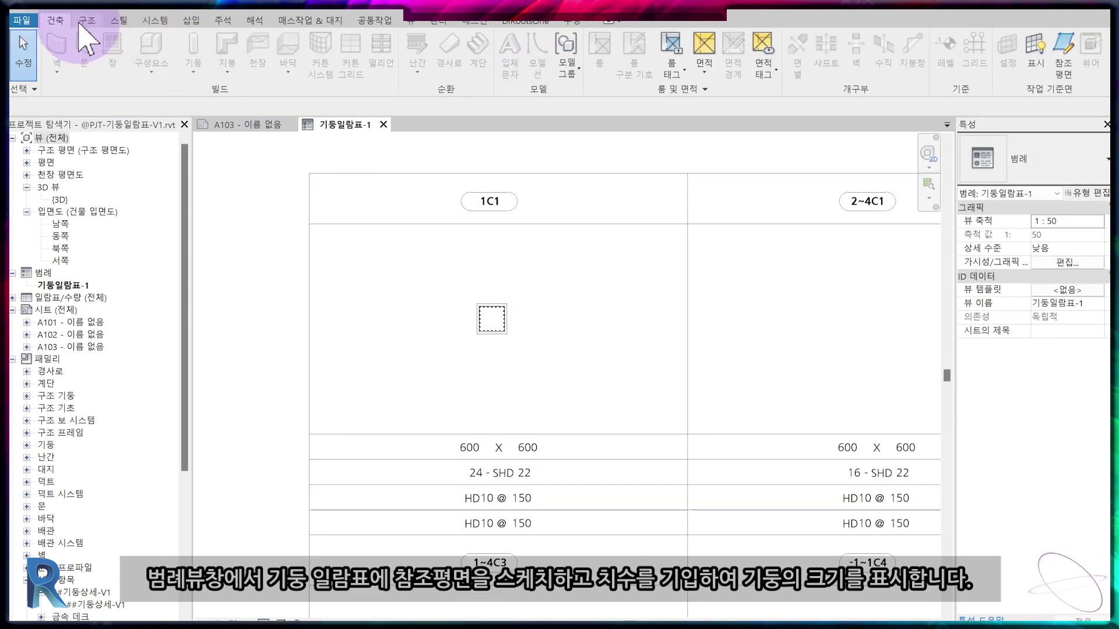
left_click(1071, 66)
left_click(506, 333)
left_click(506, 257)
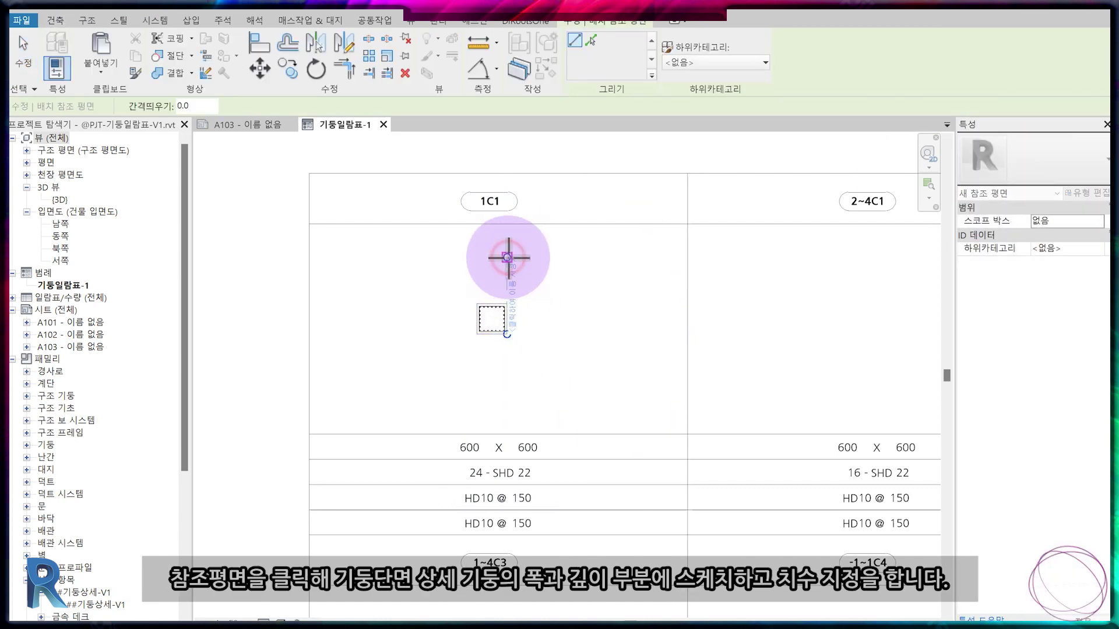
key("Escape")
key("Escape")
- Copy the vertical reference plane to the left edge of the 1C1 column section
scroll(500, 324, "up", 4)
left_click(576, 285)
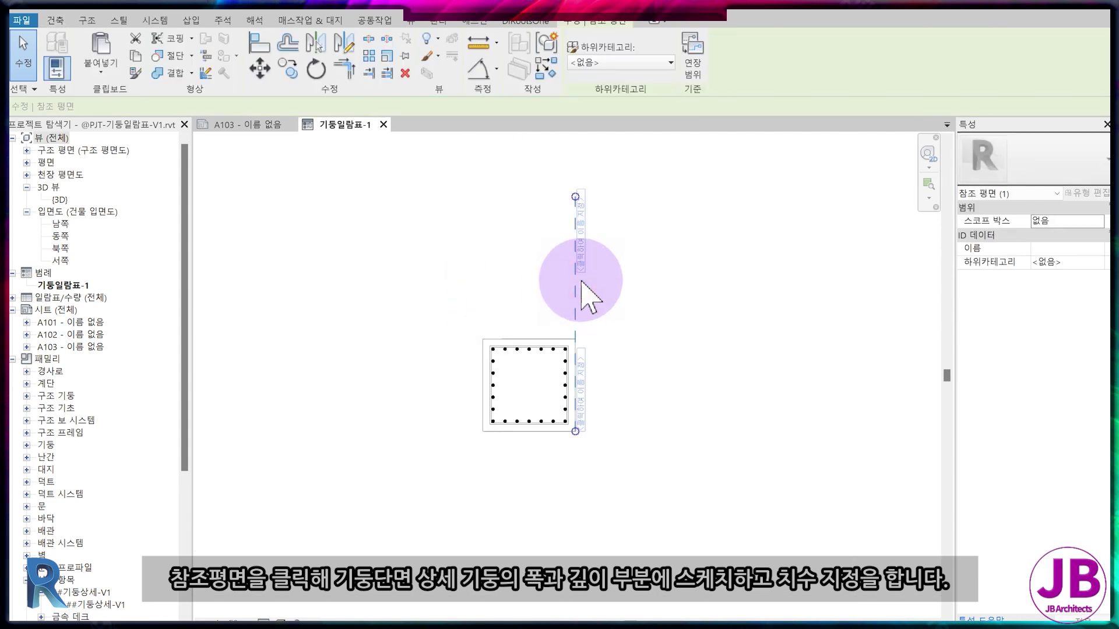
key("c")
key("o")
left_click(574, 298)
left_click(484, 293)
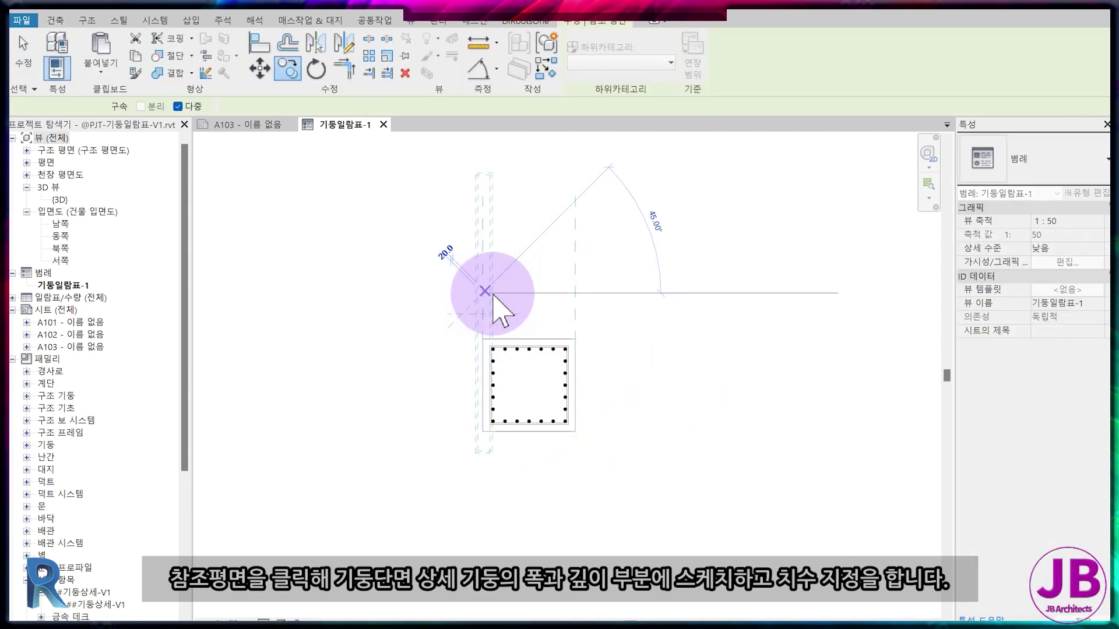
key("Escape")
key("Escape")
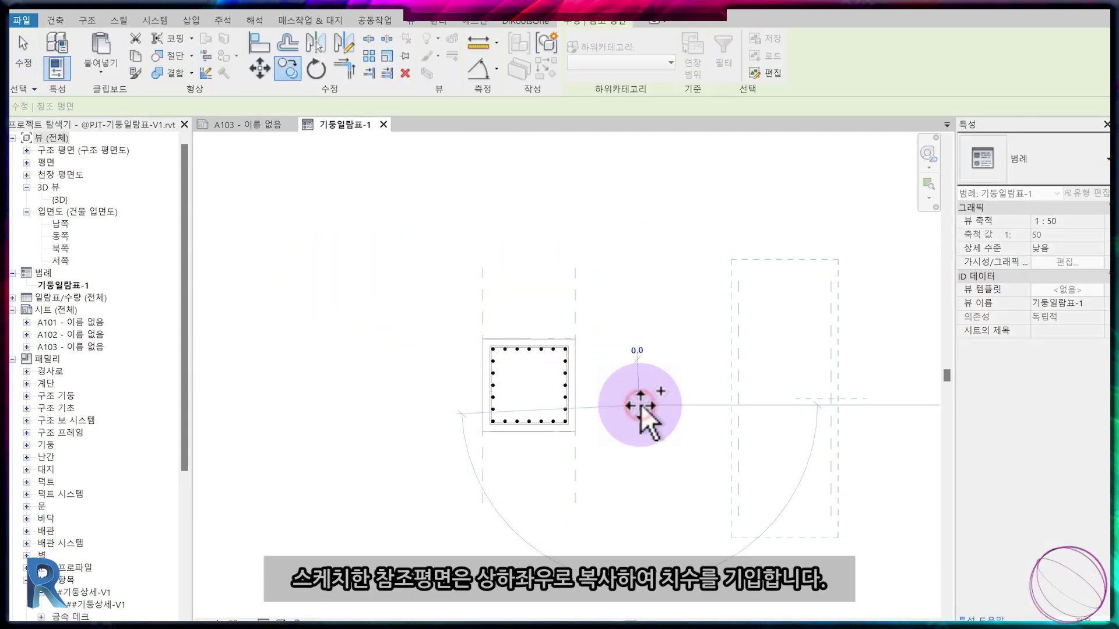
- Copy the two vertical reference planes, rotate the copies 90° and move them onto the column section's top and bottom edges
left_click_drag(870, 415, 659, 348)
key("r")
key("o")
key("space")
left_click(739, 388)
left_click(803, 388)
left_click(742, 235)
key("m")
key("v")
left_click(748, 296)
left_click(532, 340)
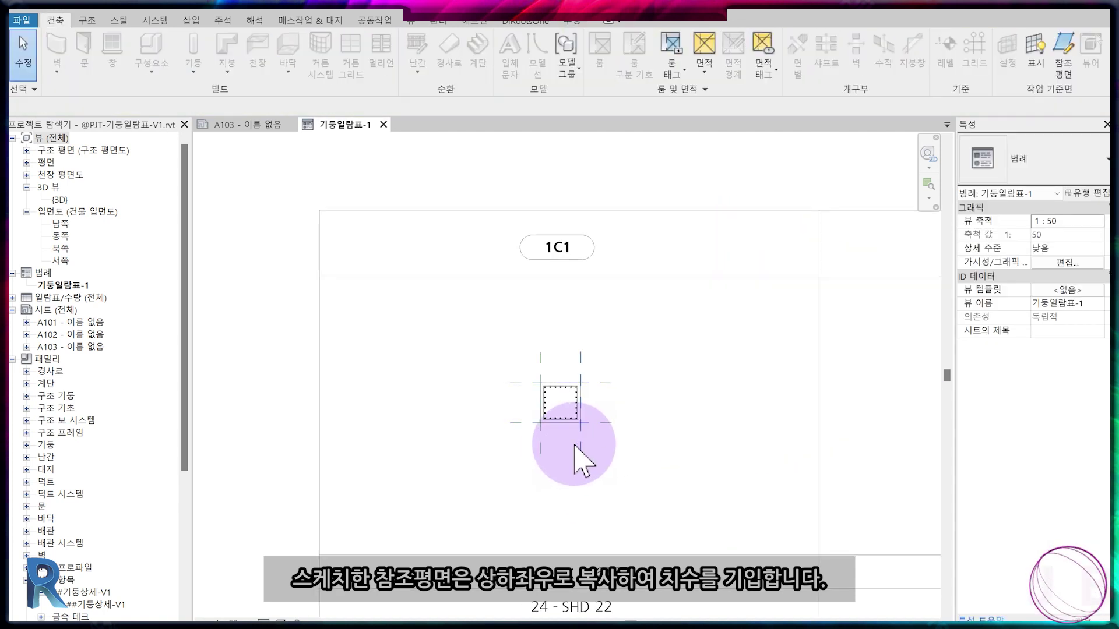
- Dimension the column section's width above it and its depth to its left, using the reference planes
key("d")
key("i")
left_click(540, 361)
left_click(580, 362)
left_click(561, 330)
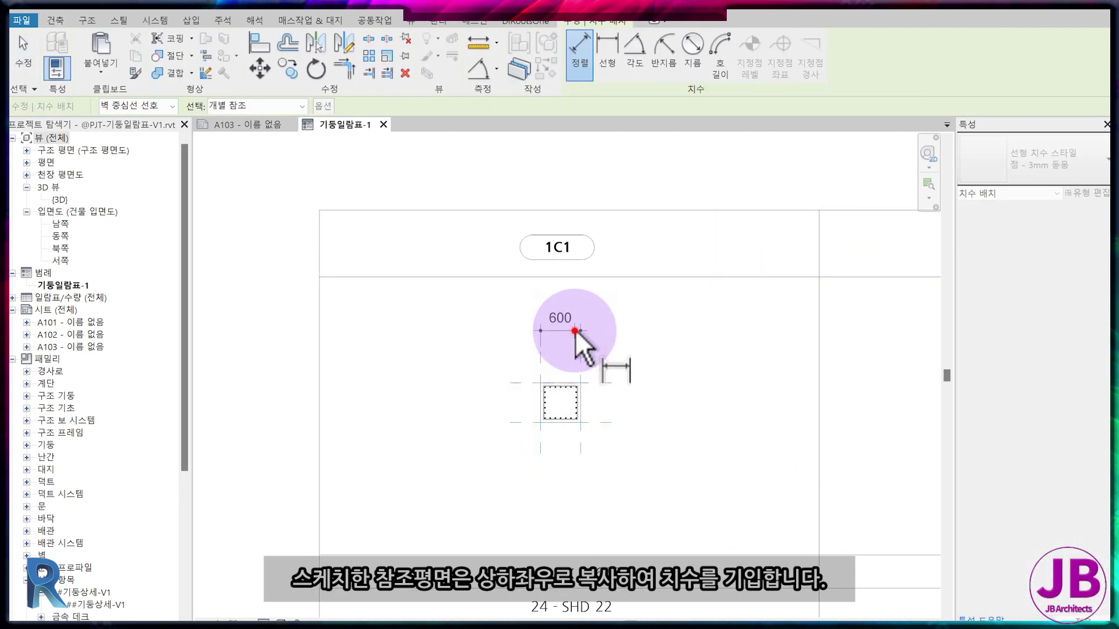
left_click(515, 383)
left_click(519, 422)
left_click(478, 416)
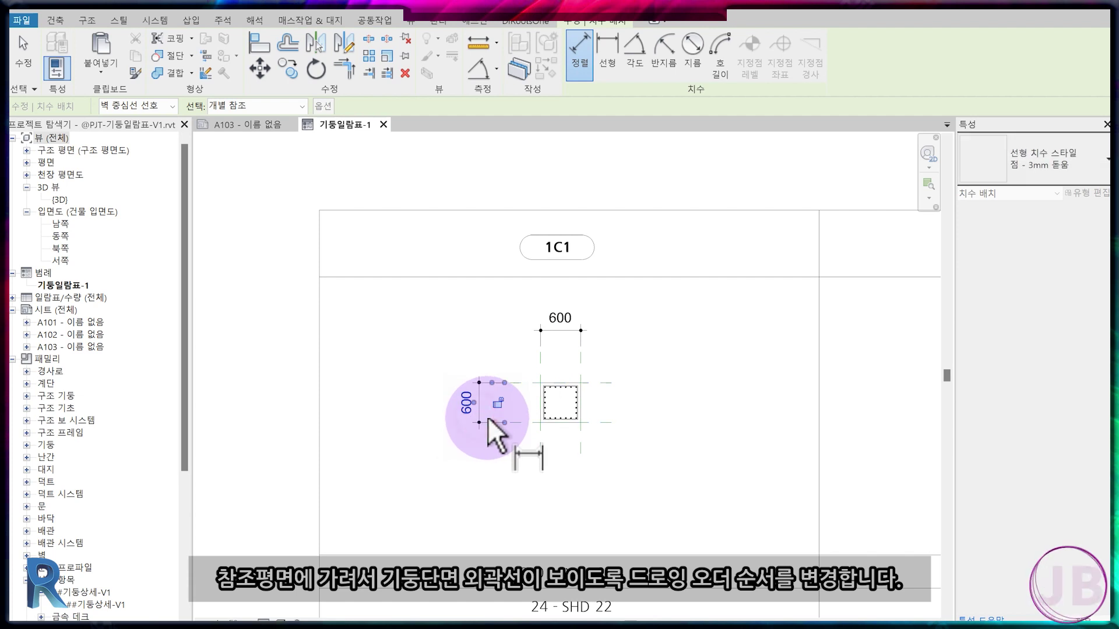
middle_click_drag(498, 429, 426, 361)
key("Escape")
- Bring the 1C1 column section detail to the front so its outline lies above the reference planes
left_click(493, 335)
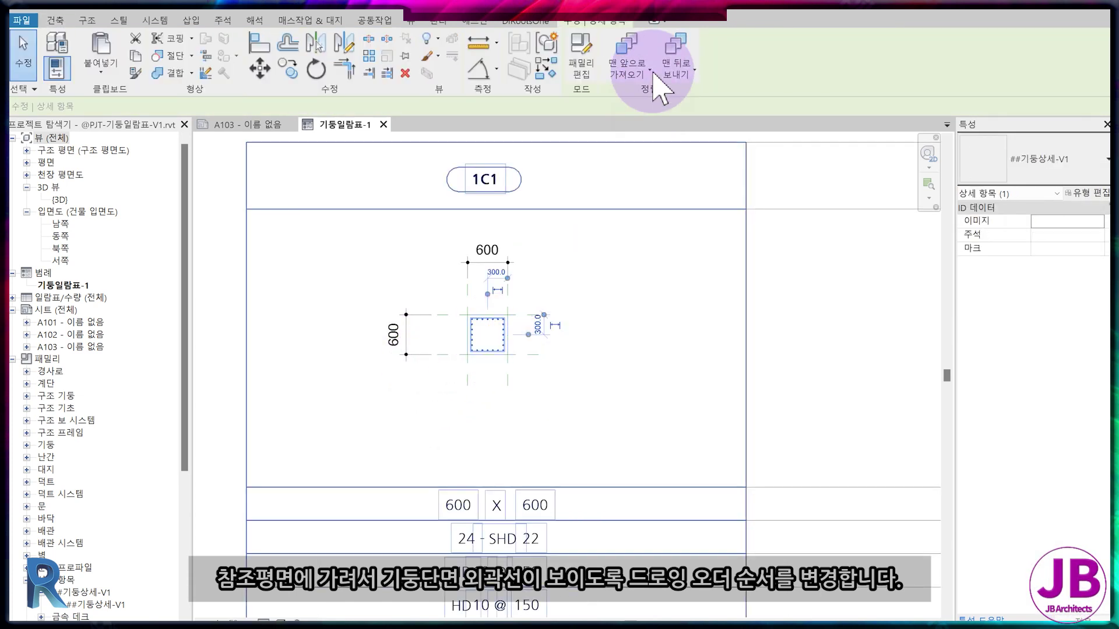
left_click(631, 43)
left_click(623, 364)
scroll(516, 357, "up", 3)
scroll(528, 418, "down", 3)
middle_click_drag(556, 436, 482, 390)
scroll(487, 379, "down", 1)
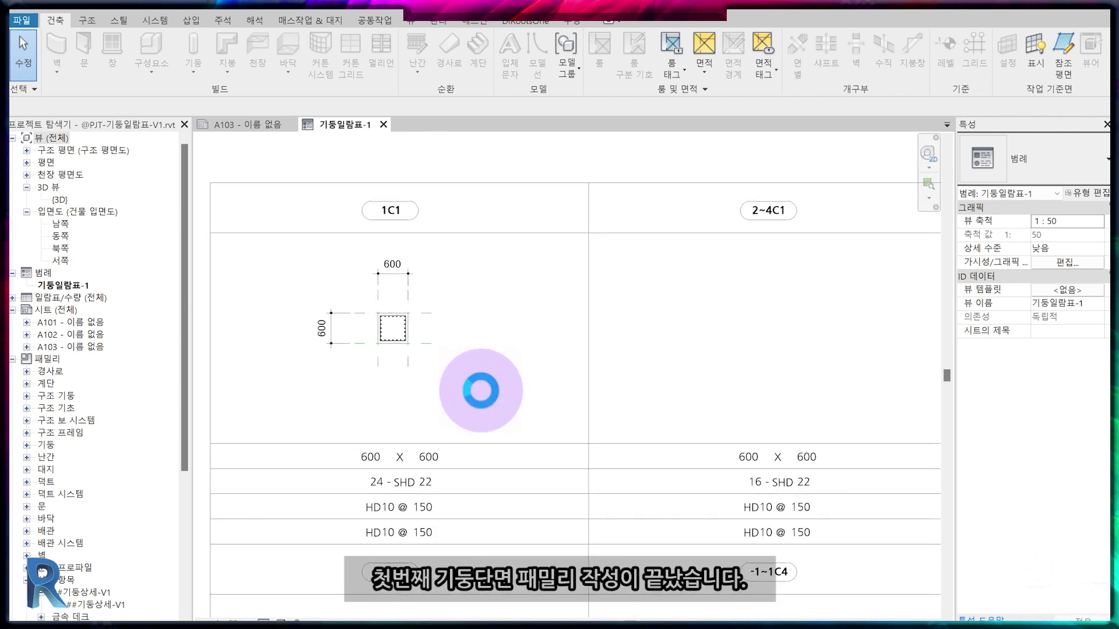
scroll(481, 390, "down", 1)
middle_click_drag(481, 390, 508, 372)
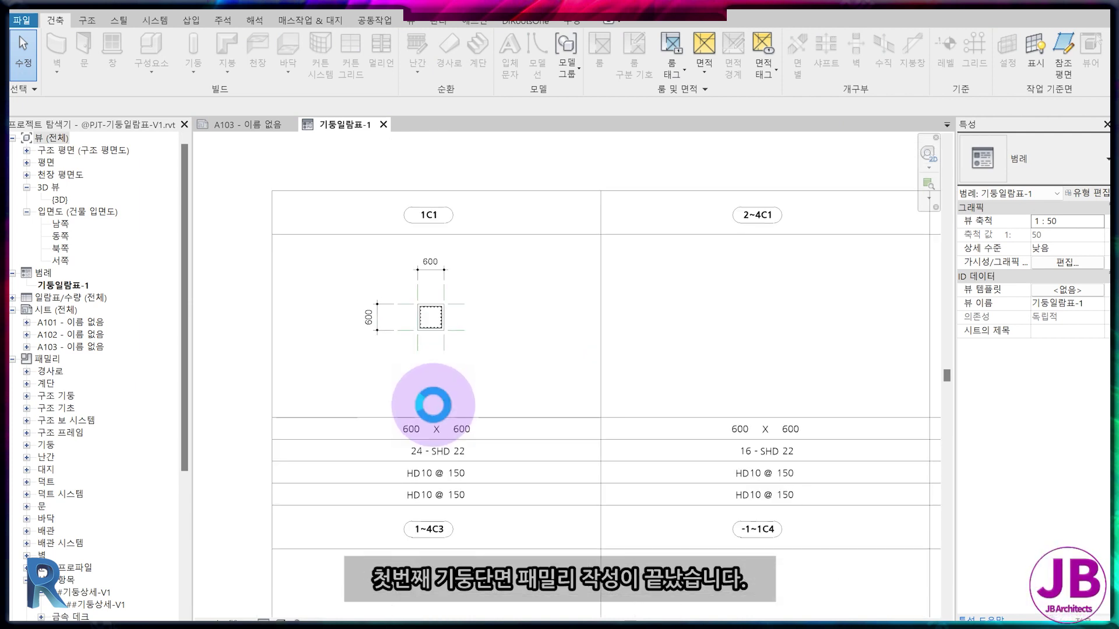